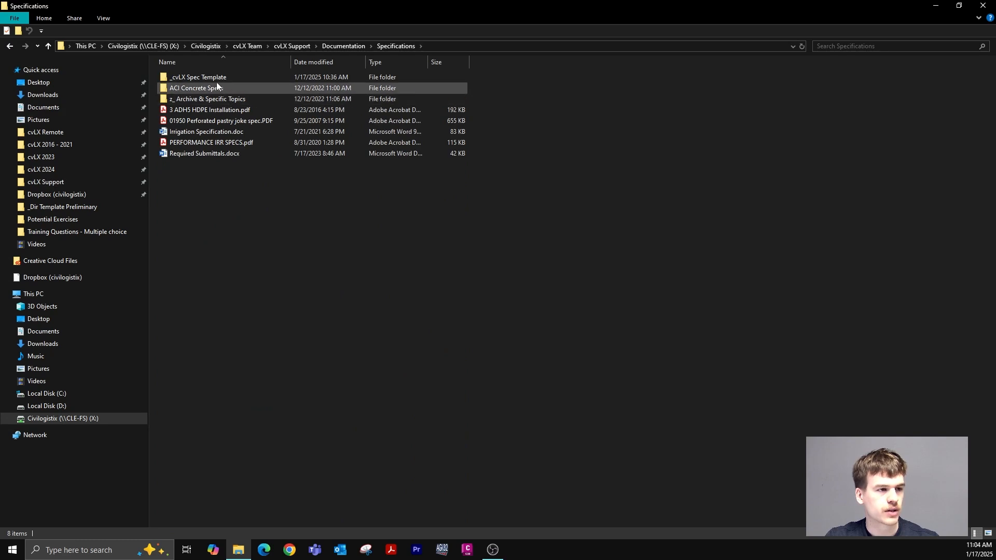
Step: Open the _cvLX Spec Template folder and copy the file _cvLX Spec Template (Full General).docx
double_click(219, 79)
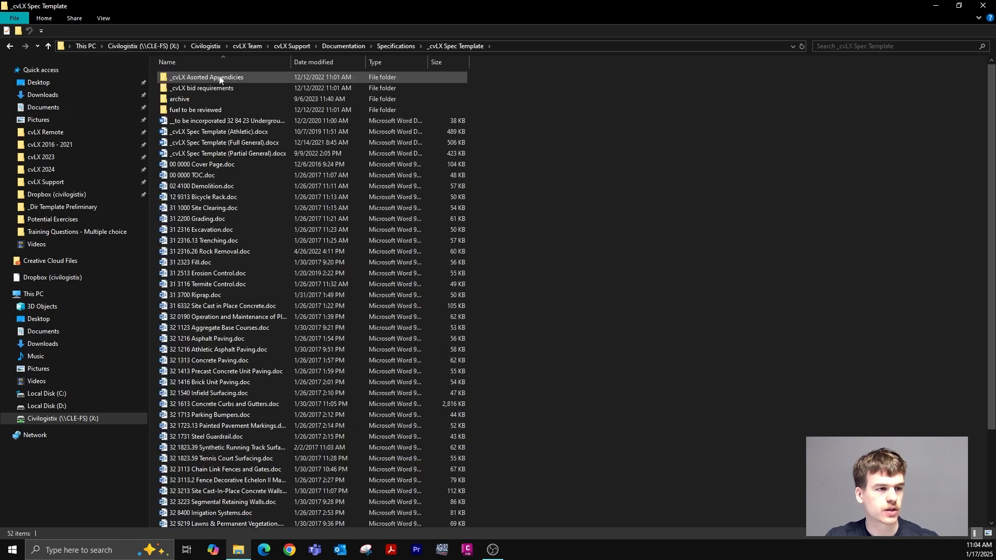
double_click(210, 142)
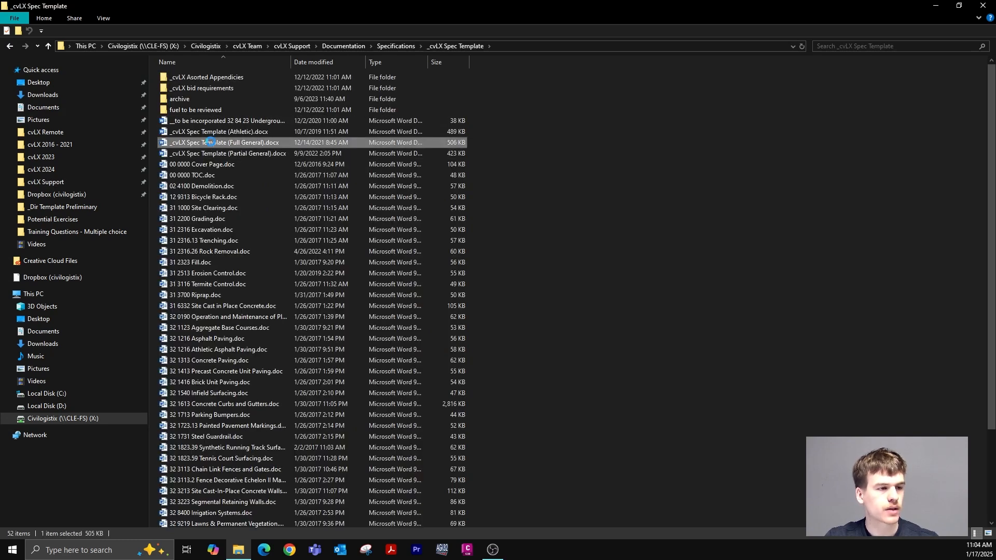
right_click(210, 142)
left_click(630, 138)
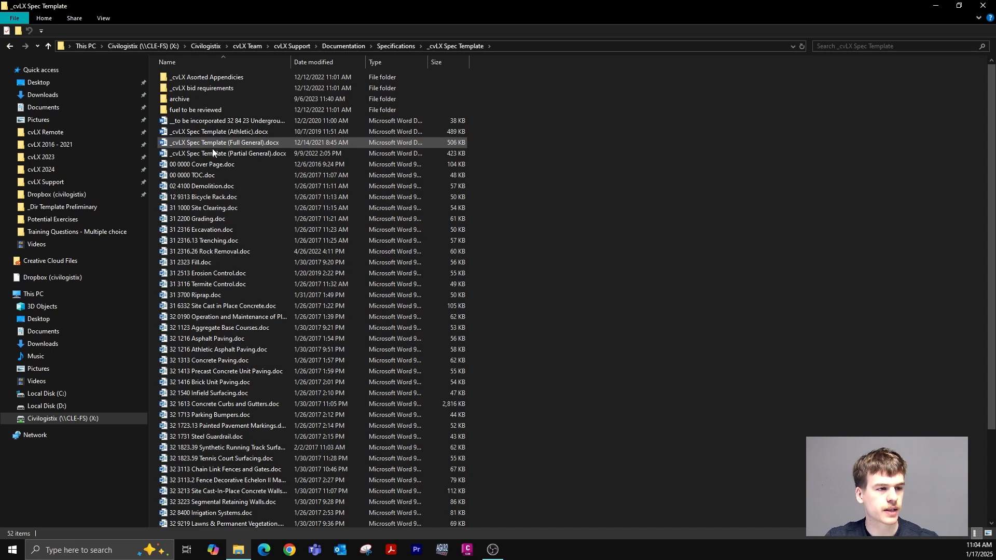
right_click(232, 147)
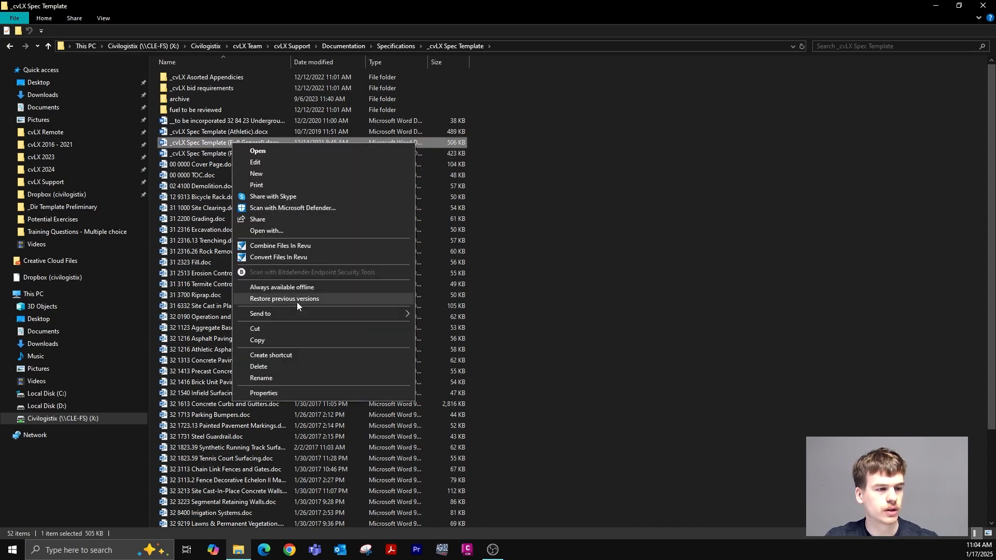
left_click(266, 339)
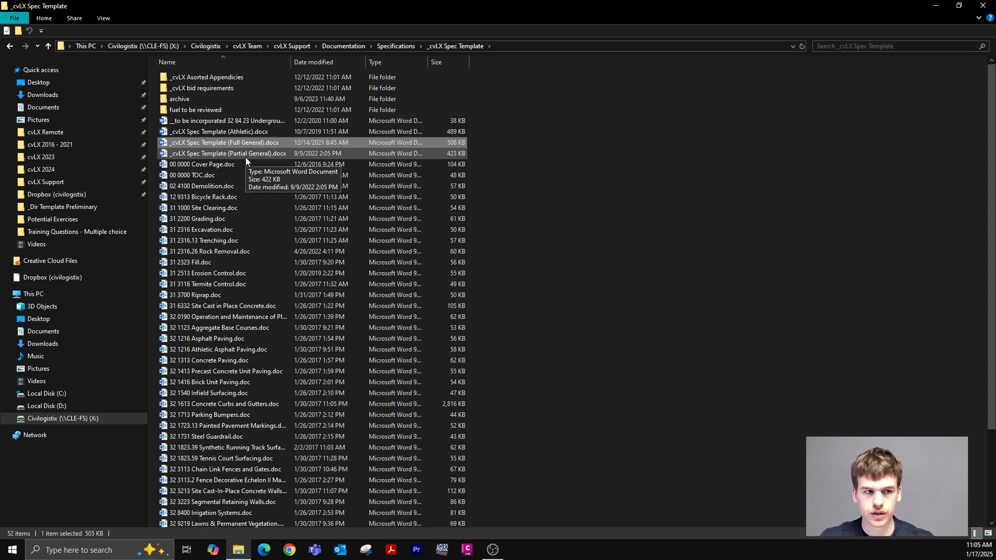
right_click(276, 149)
left_click(300, 344)
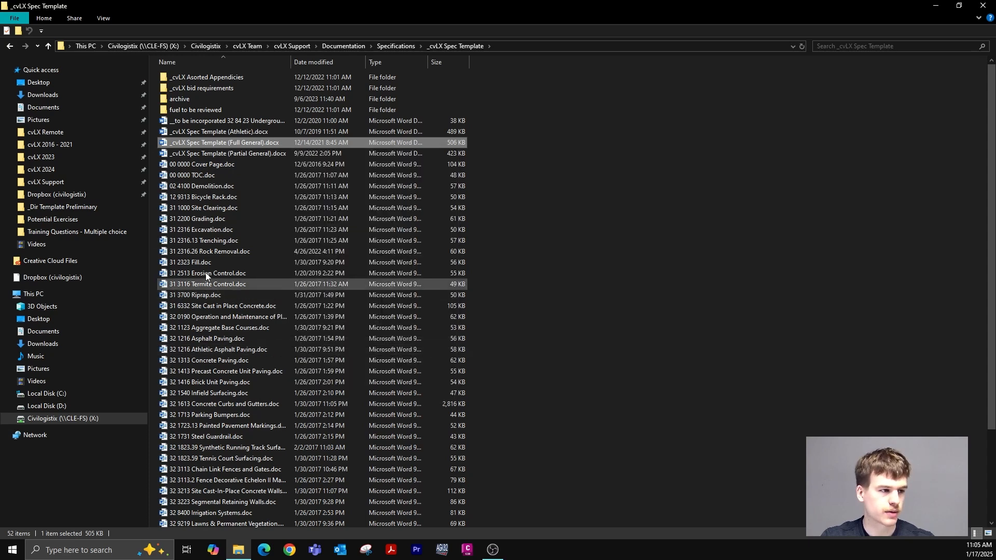
Step: Paste the copied spec template into the 8.1 Specifications folder of the project cvLX 23413 - Hillcrest Drive Storage
left_click(61, 136)
double_click(252, 122)
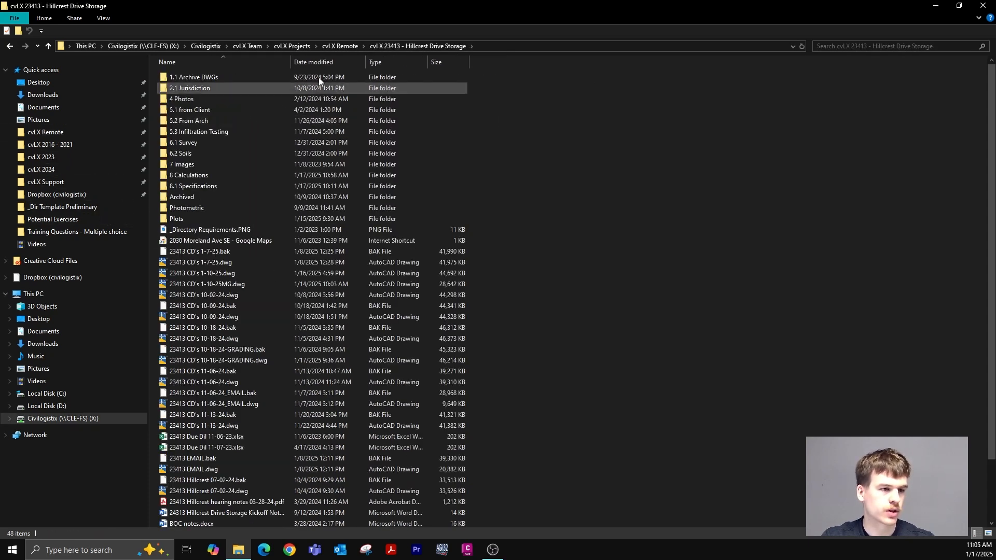
double_click(213, 186)
right_click(281, 182)
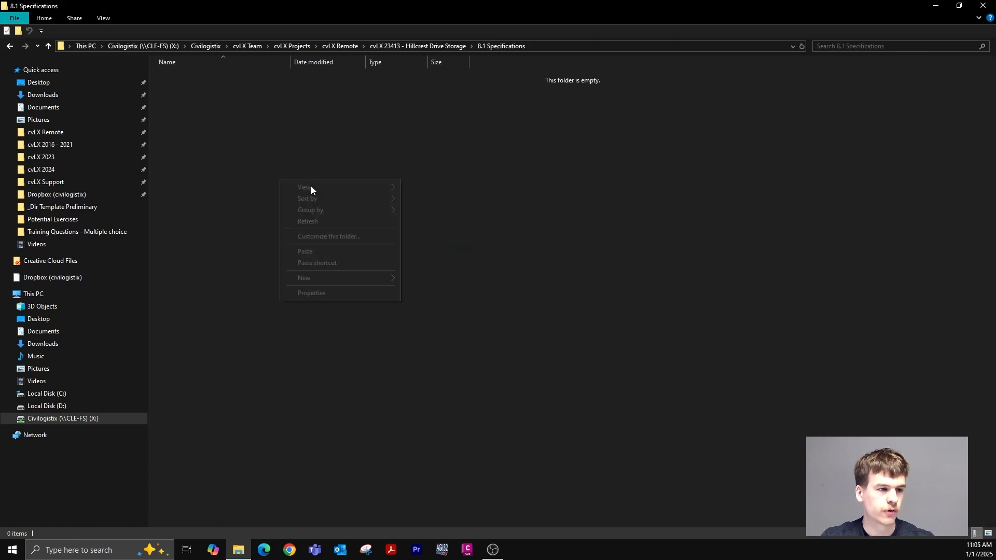
left_click(324, 253)
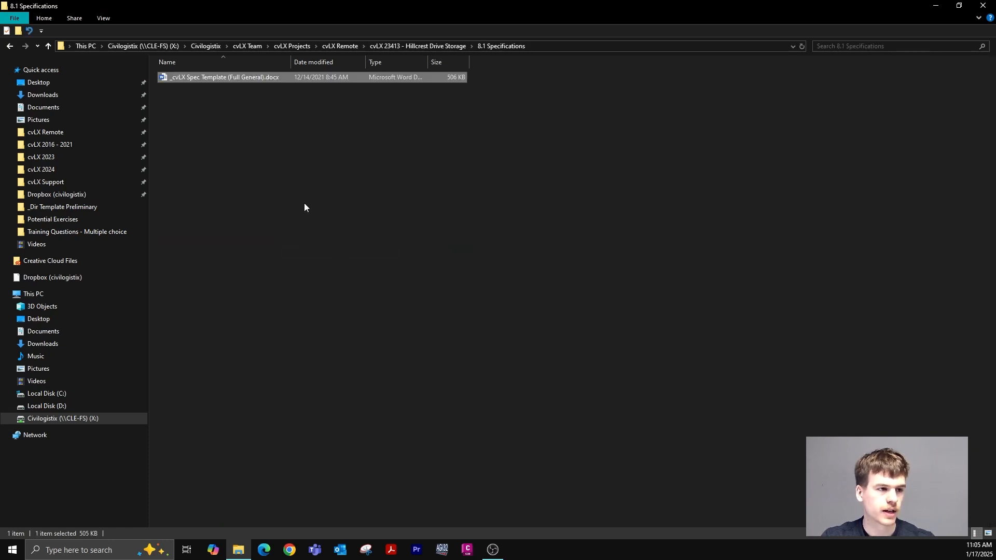
Step: Rename the pasted template as 23413 Specifications 01-17-25.docx
right_click(250, 79)
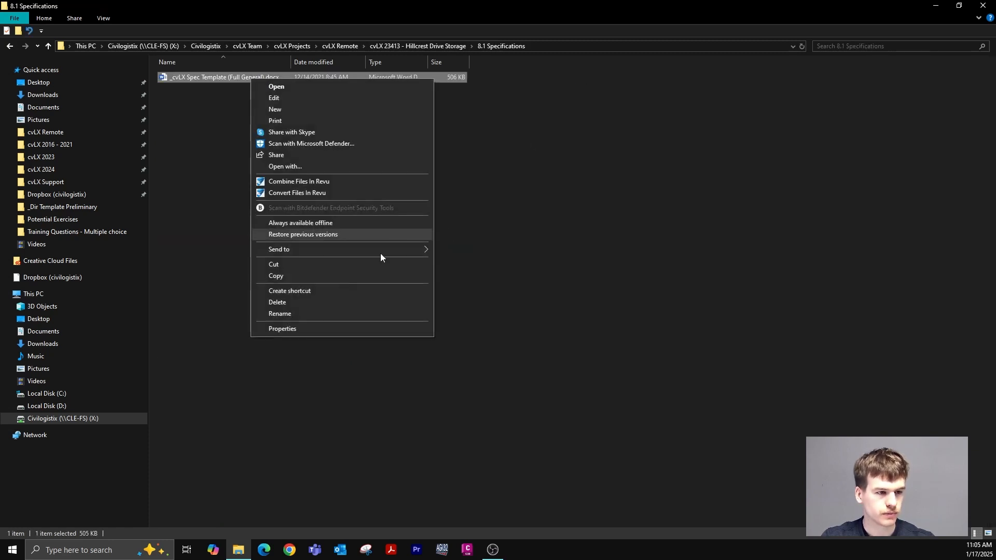
left_click(297, 315)
type("23413 Specifications .docx")
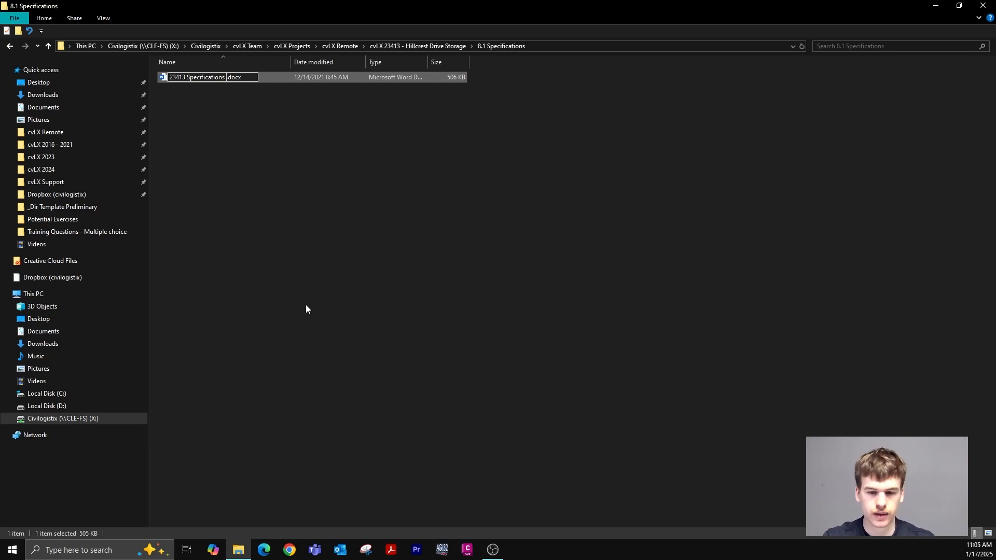
type("4")
key("Return")
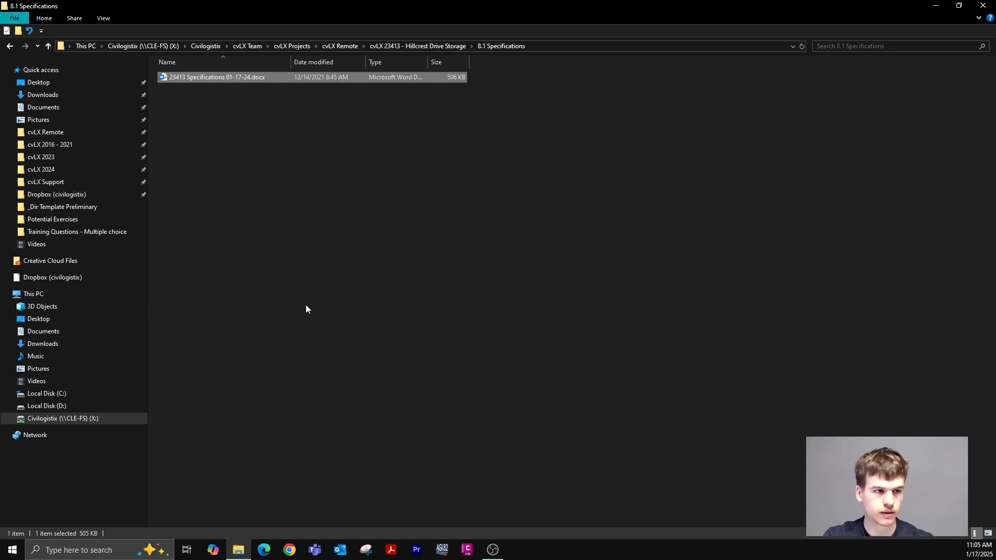
right_click(285, 76)
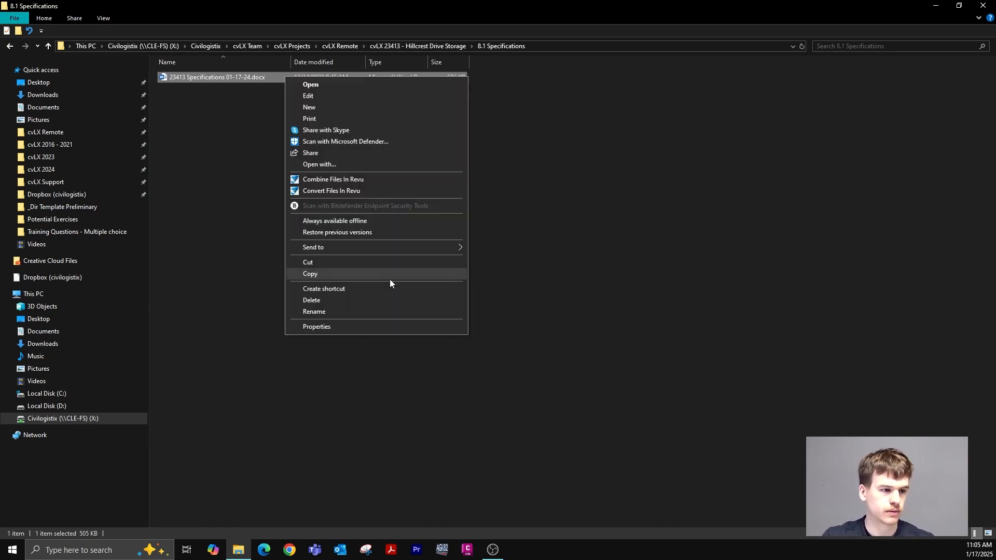
left_click(334, 311)
key("Return")
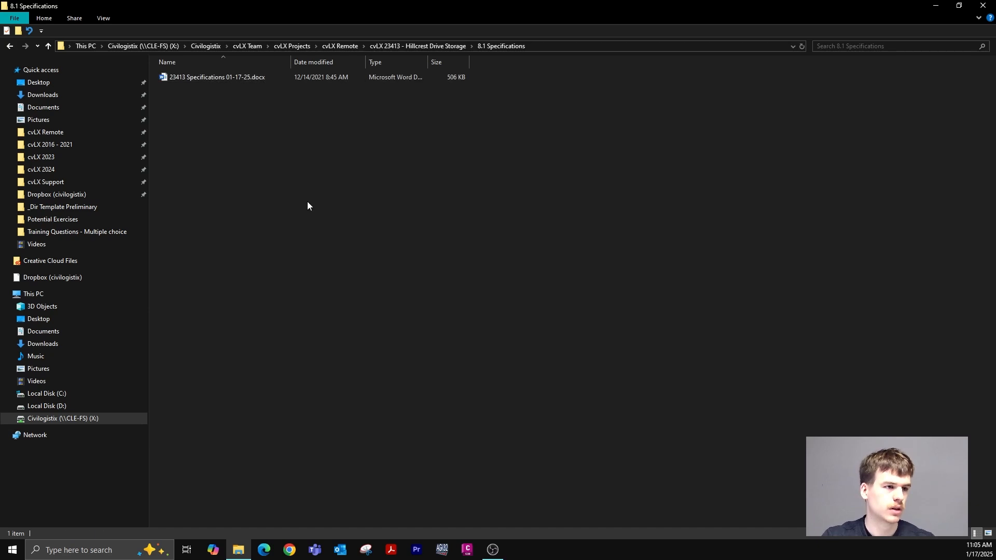
Step: Open 23413 Specifications 01-17-25.docx in Word and review the cover page's instruction text box and project details
double_click(235, 80)
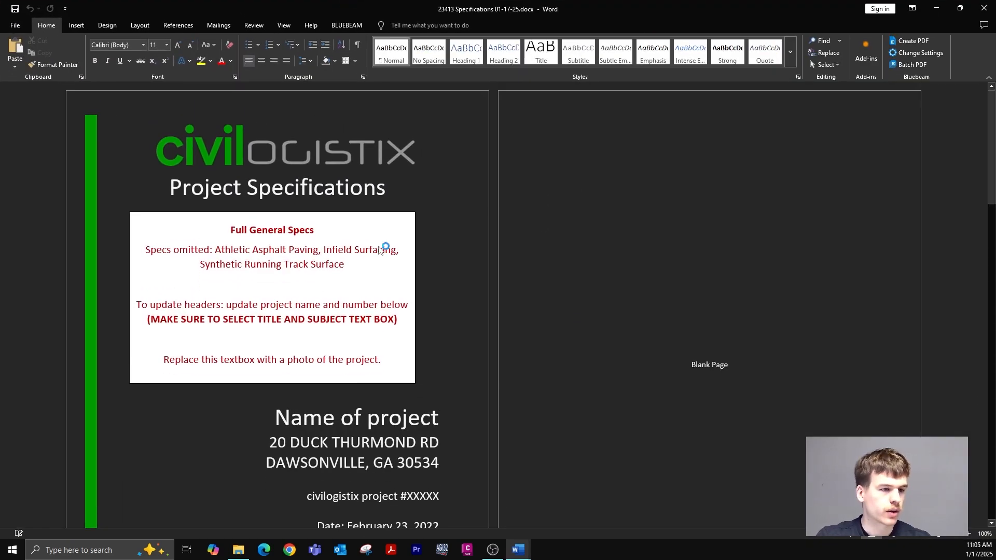
left_click(399, 227)
scroll(436, 259, "down", 3)
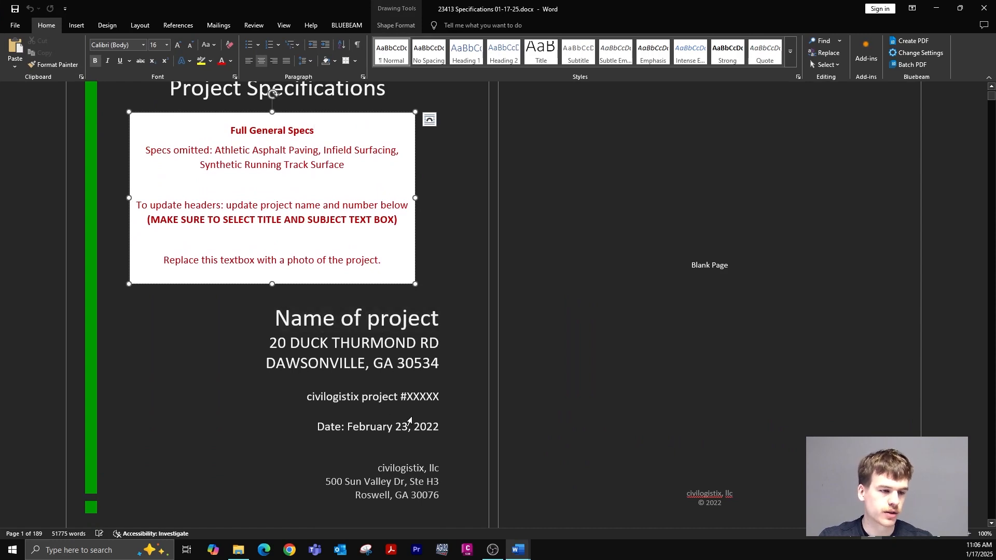
scroll(422, 442, "up", 3)
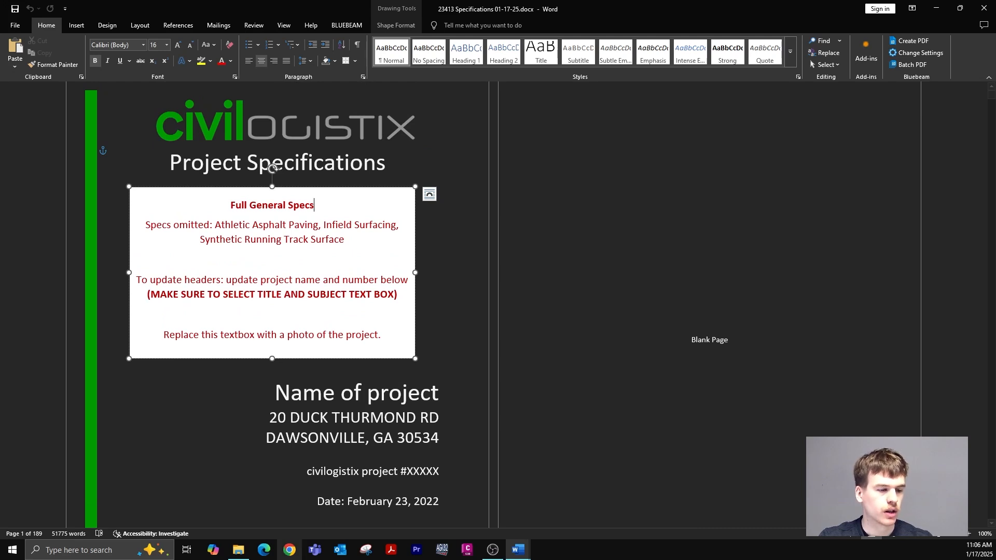
Step: Launch Chrome with the 2 civilogistix profile, and look over the Hillcrest Drive Storage project folder in File Explorer
left_click(289, 550)
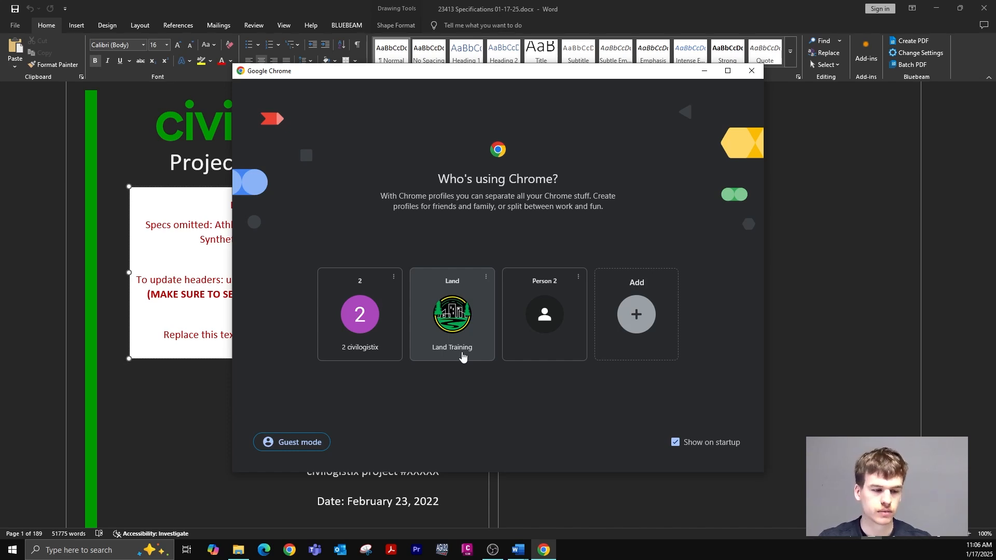
left_click(362, 342)
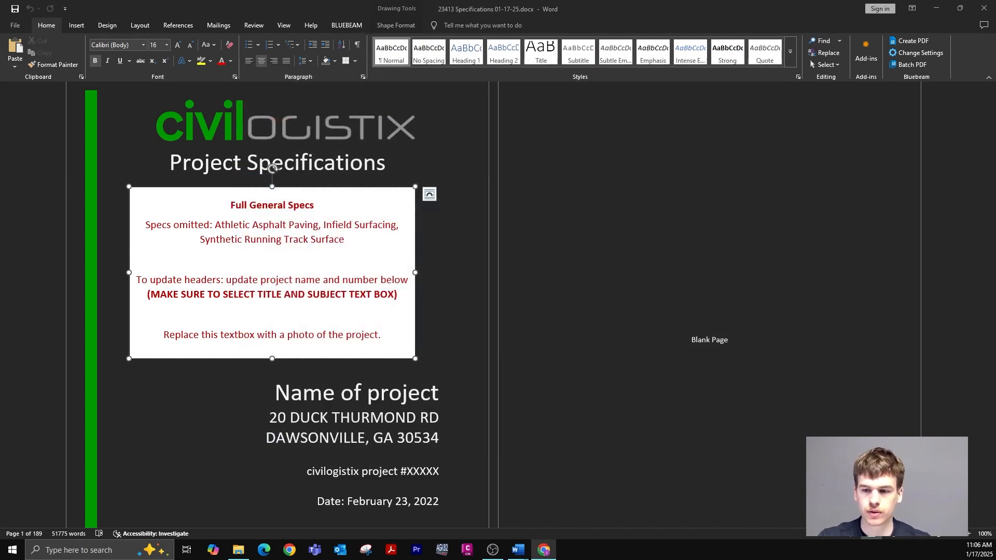
key("alt+Tab")
left_click(462, 114)
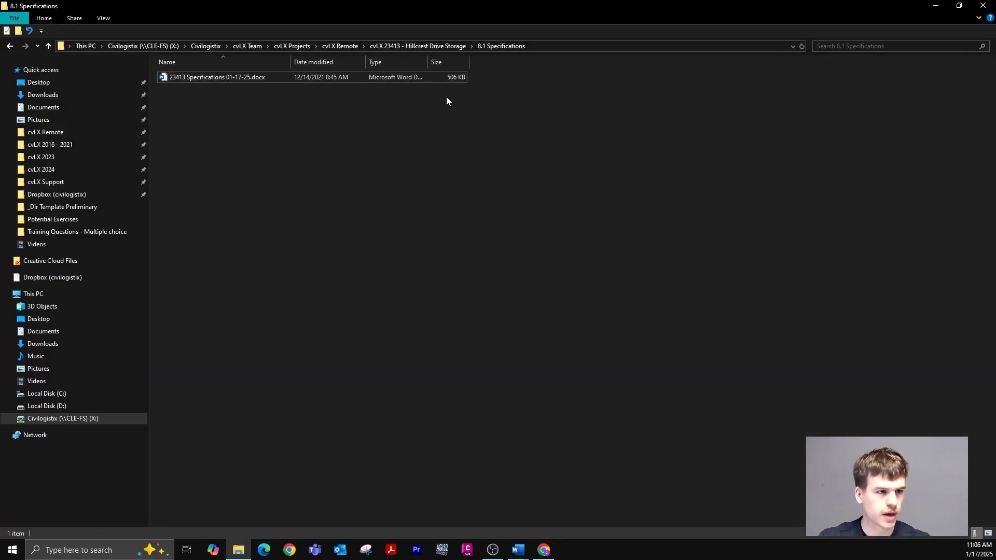
left_click(439, 48)
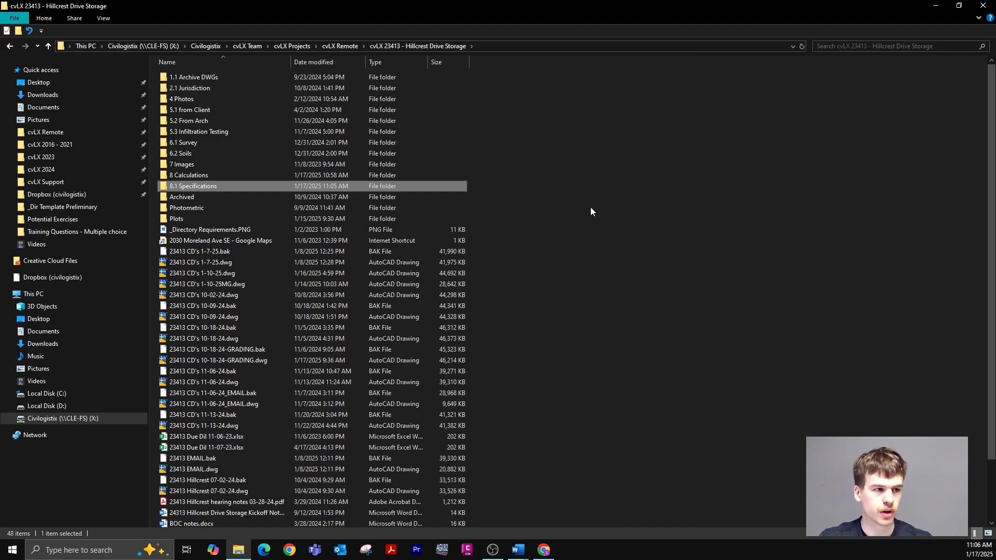
scroll(589, 213, "down", 2)
scroll(587, 219, "up", 2)
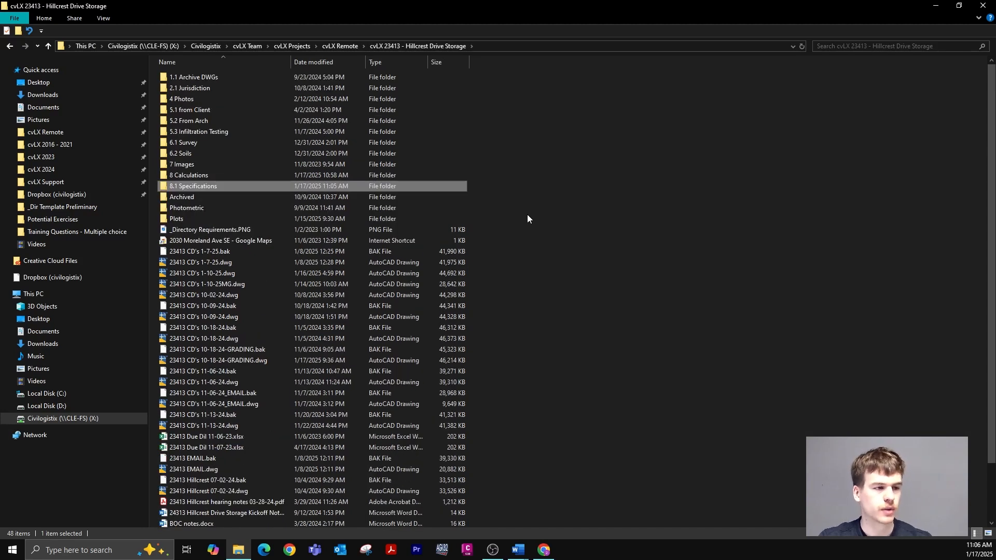
Step: Switch to Chrome and search Google Images for "self storage facility"
key("alt+Tab")
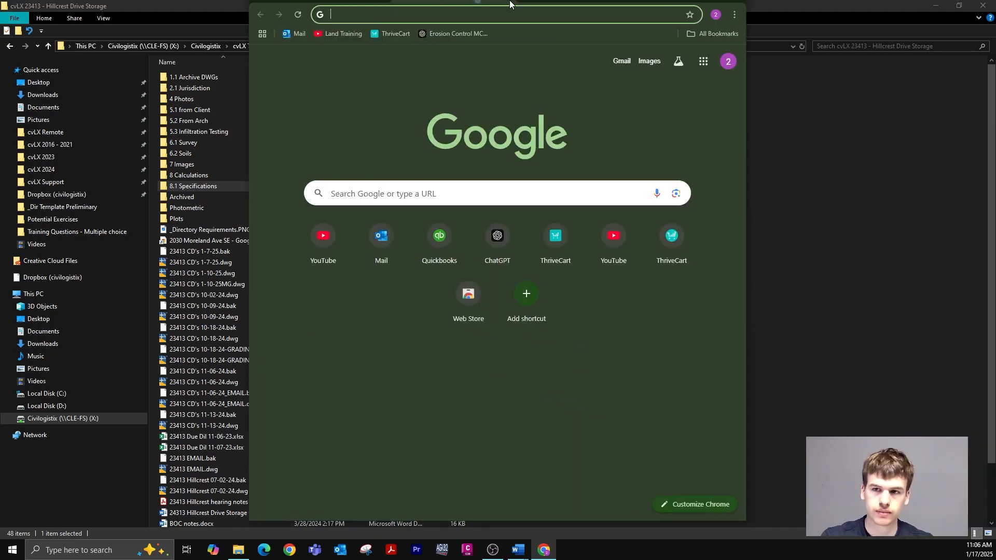
type("self st")
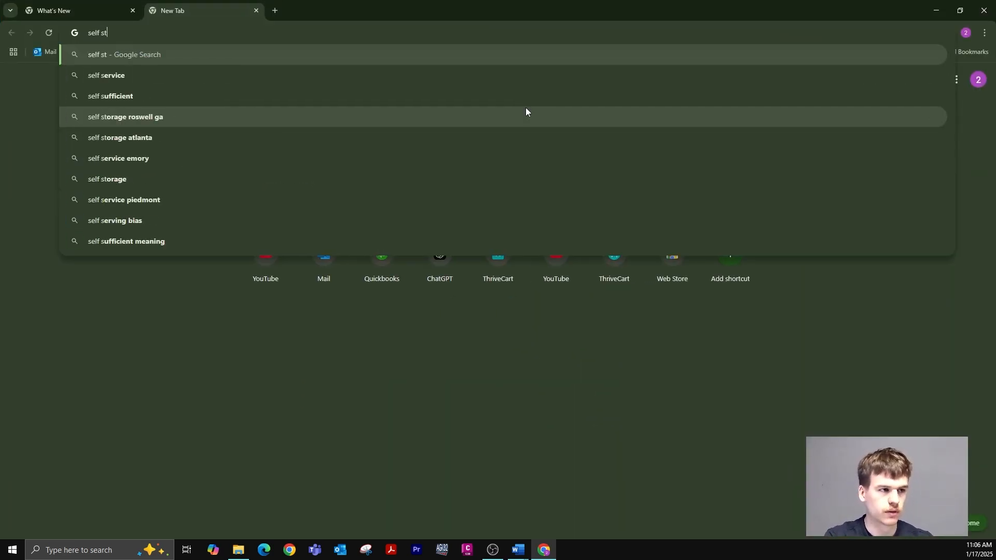
type("orage facility")
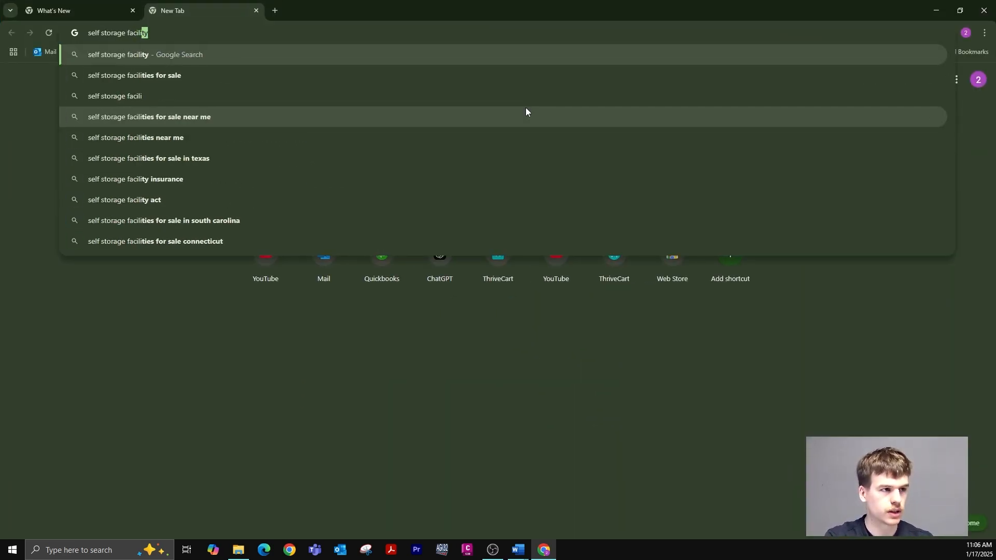
key("Return")
left_click(146, 122)
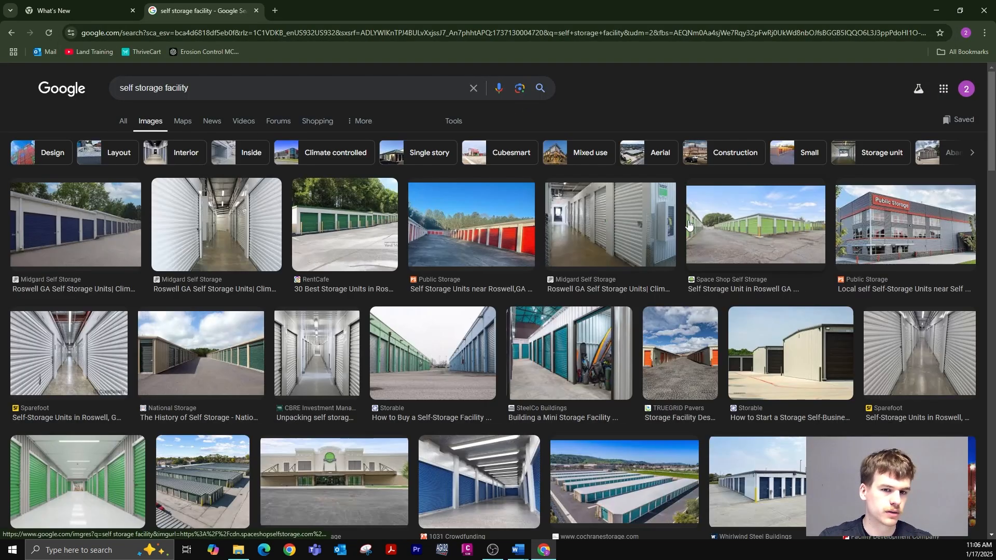
Step: Browse the image results and open the preview of the Multi-Housing News picture of a hallway with orange storage doors
scroll(474, 289, "down", 5)
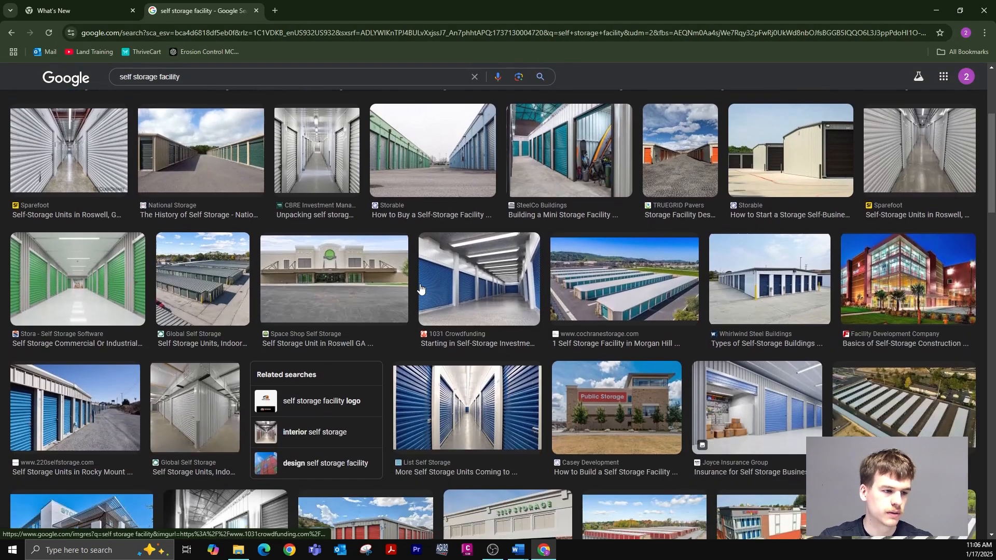
scroll(336, 280, "down", 8)
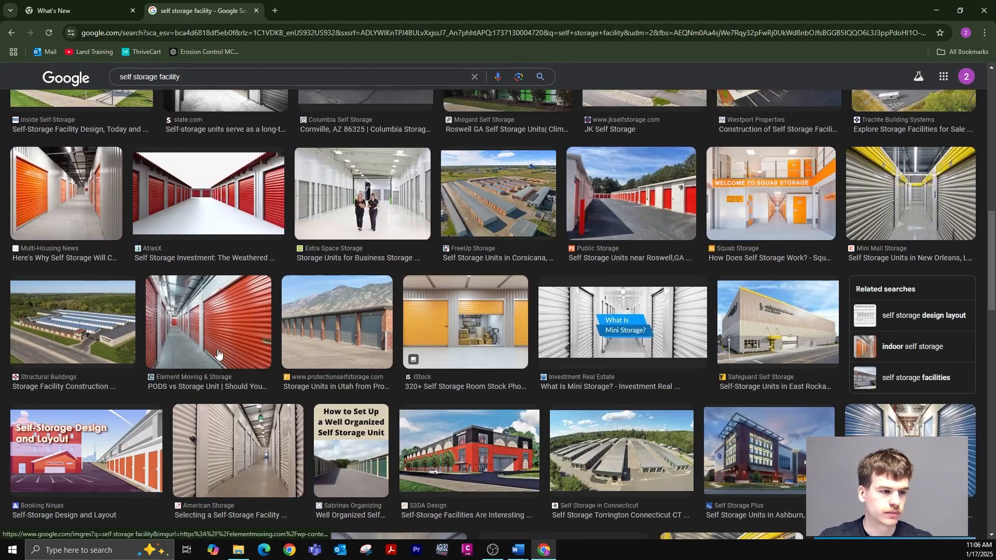
left_click(217, 355)
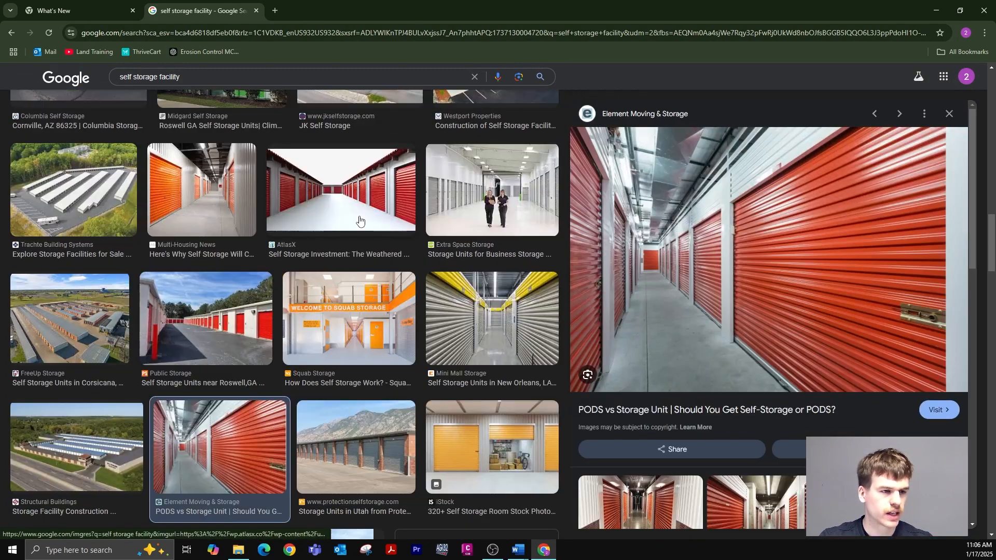
left_click(189, 193)
scroll(189, 193, "up", 5)
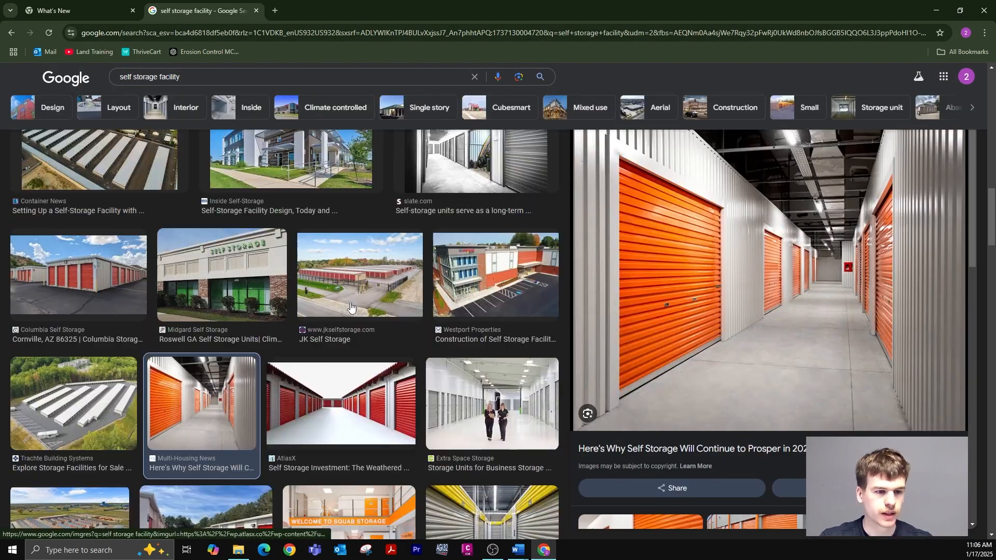
Step: Save the orange-door hallway picture as "cover image" in the 8.1 Specifications folder of cvLX 23413 - Hillcrest Drive Storage
right_click(823, 330)
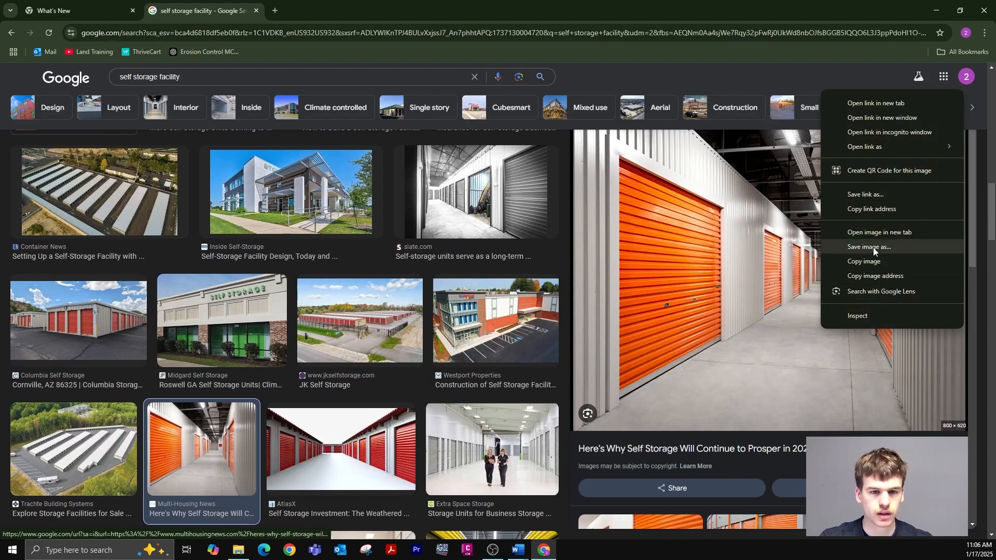
left_click(897, 247)
scroll(107, 181, "up", 3)
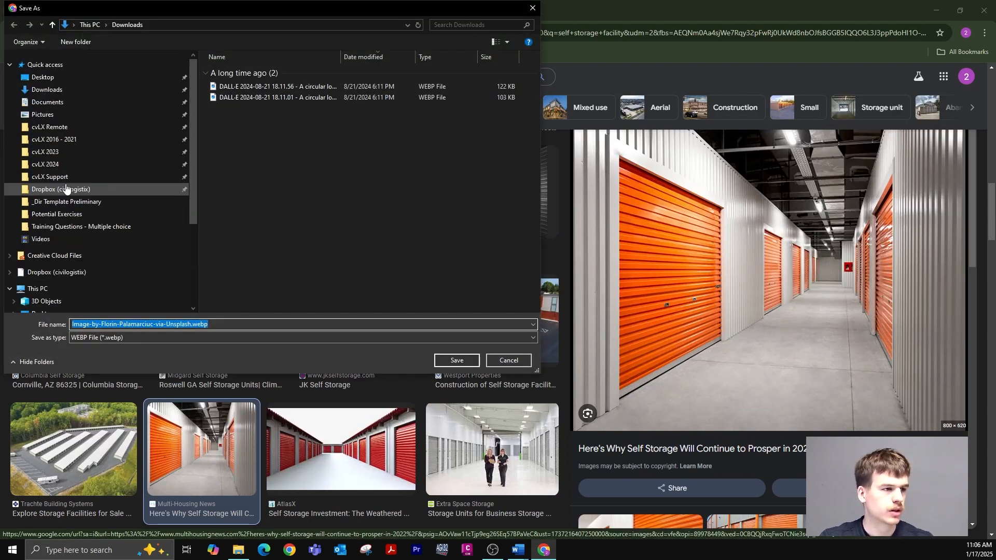
left_click(66, 132)
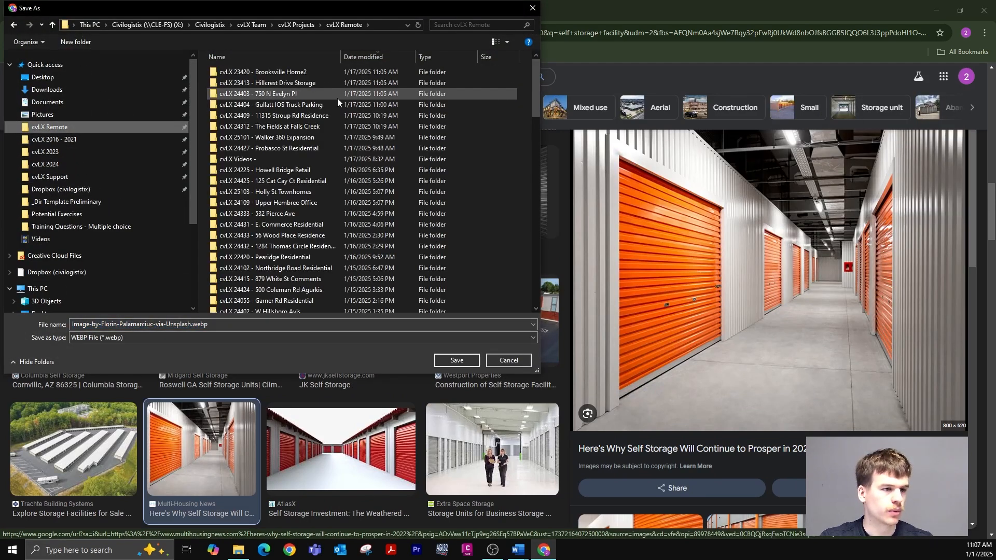
double_click(310, 77)
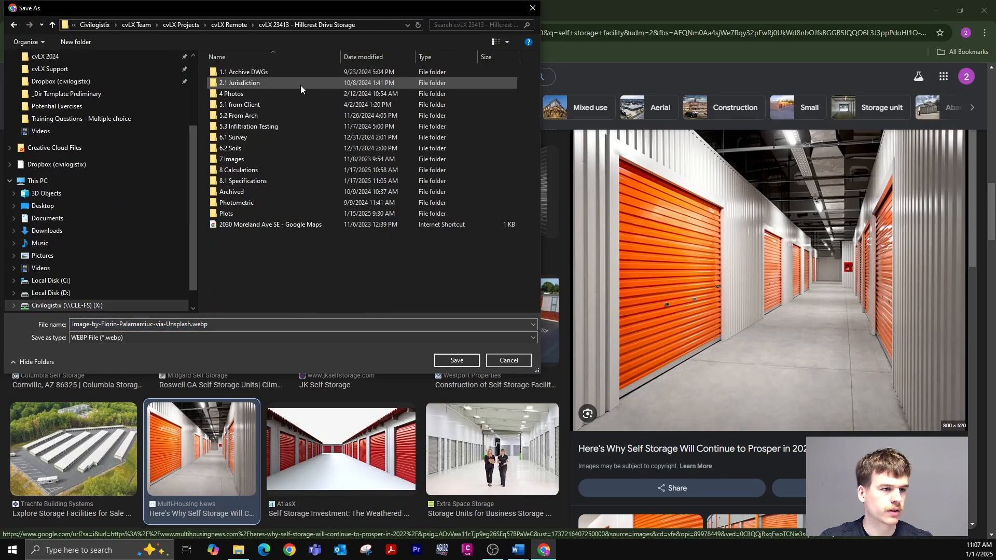
double_click(248, 180)
type("co")
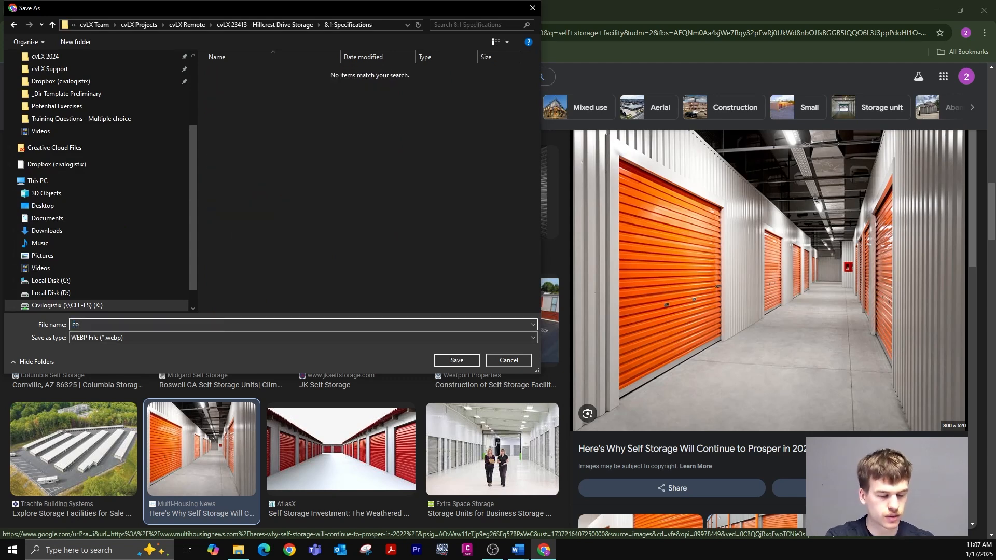
type("ver image")
key("Return")
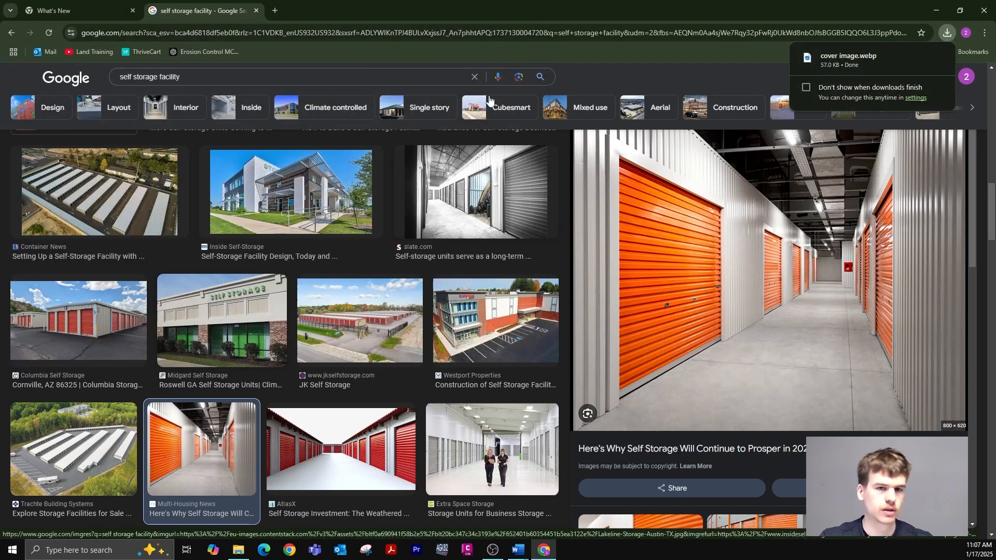
Step: Switch to Word, close the P3 Stormwater document, and bring up 23413 Specifications 01-17-25.docx
left_click(238, 550)
left_click(519, 551)
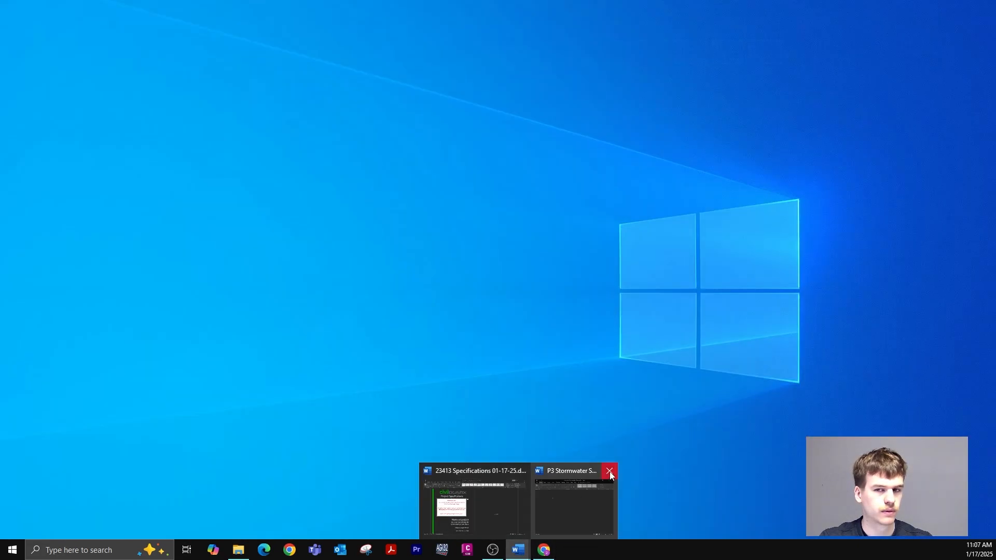
left_click(610, 471)
left_click(511, 513)
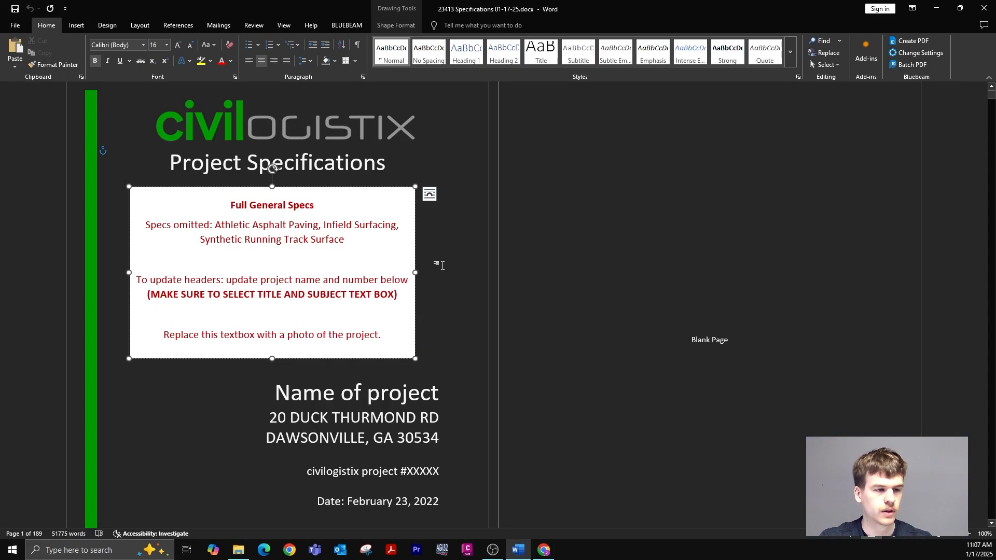
Step: Insert cover image.webp from the project's 8.1 Specifications folder into the cover page text box, showing all file types to find it
left_click(77, 25)
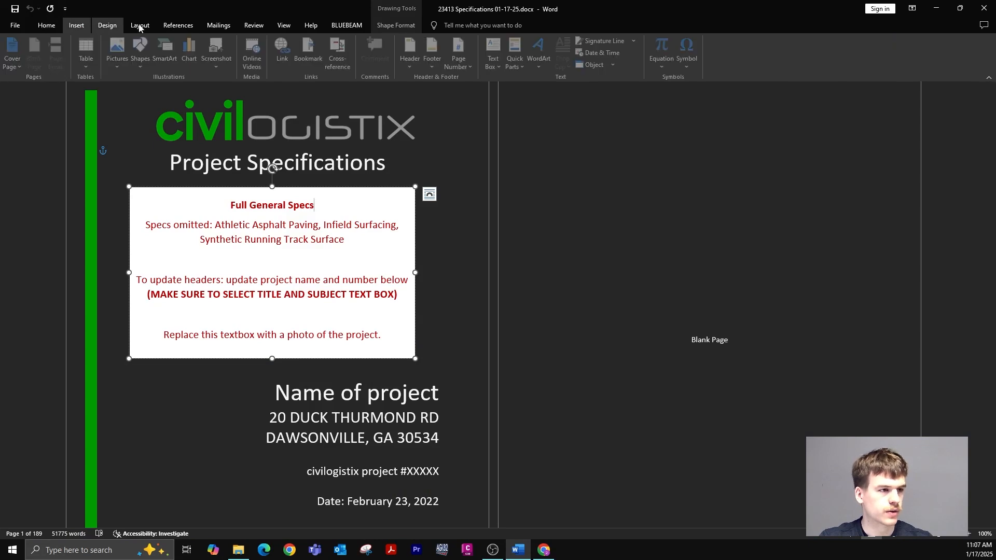
left_click(120, 52)
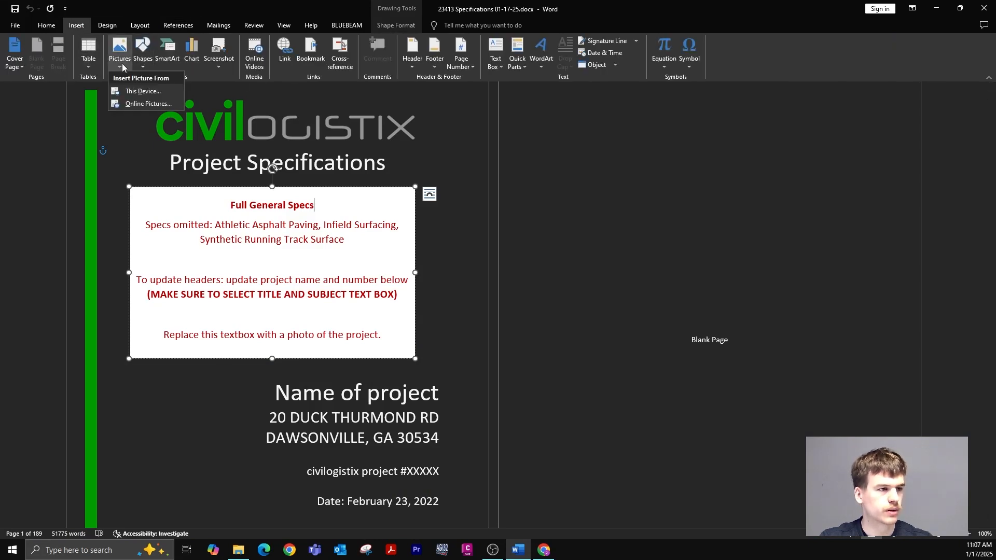
left_click(134, 89)
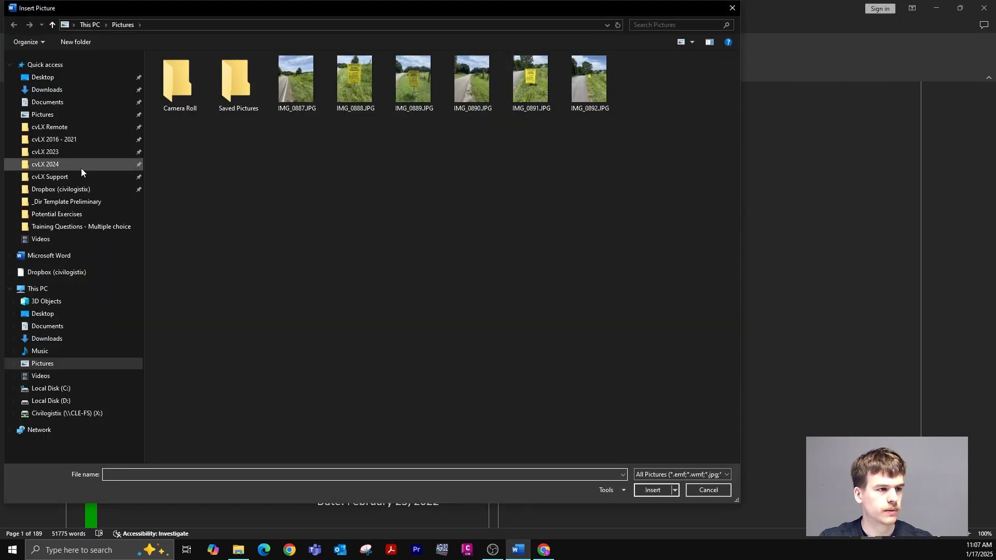
left_click(58, 127)
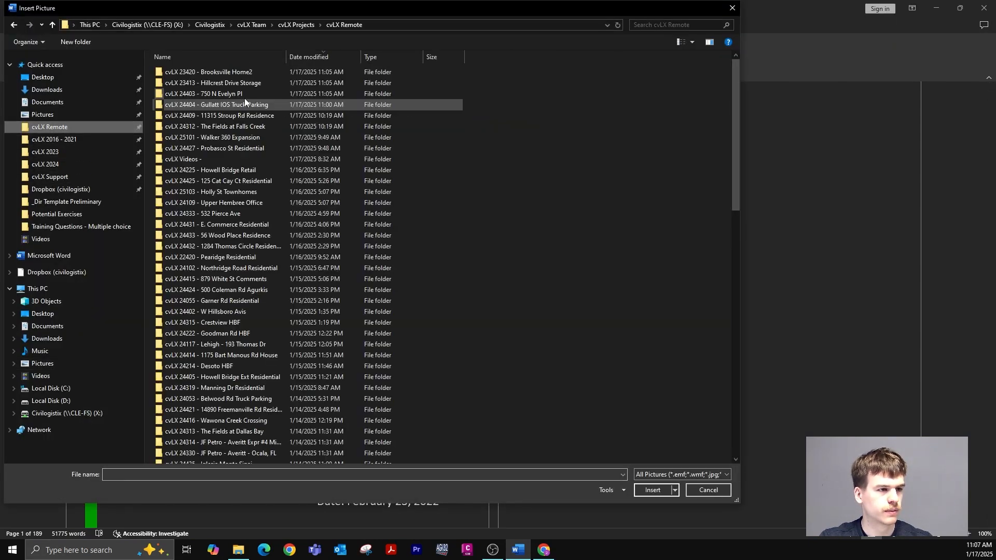
double_click(269, 82)
double_click(202, 184)
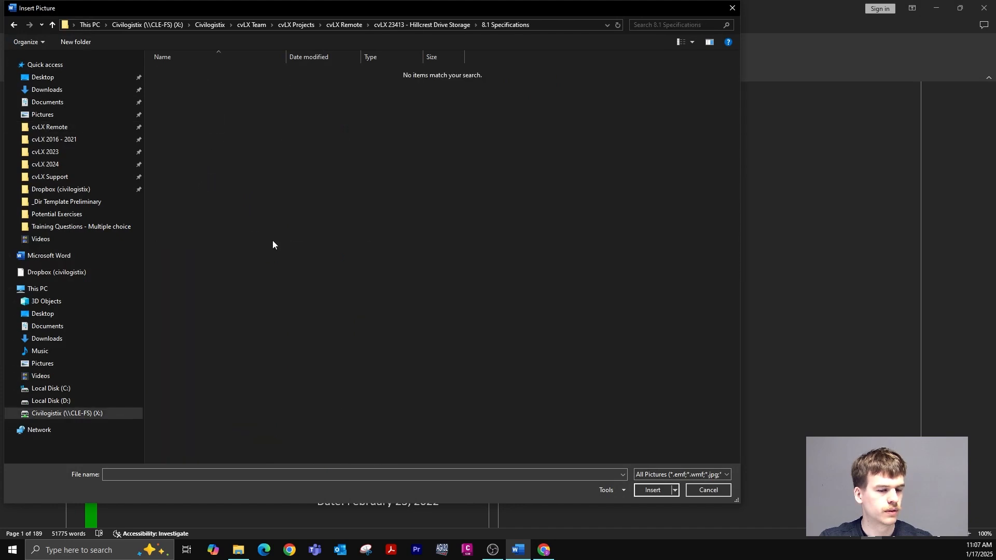
left_click(704, 478)
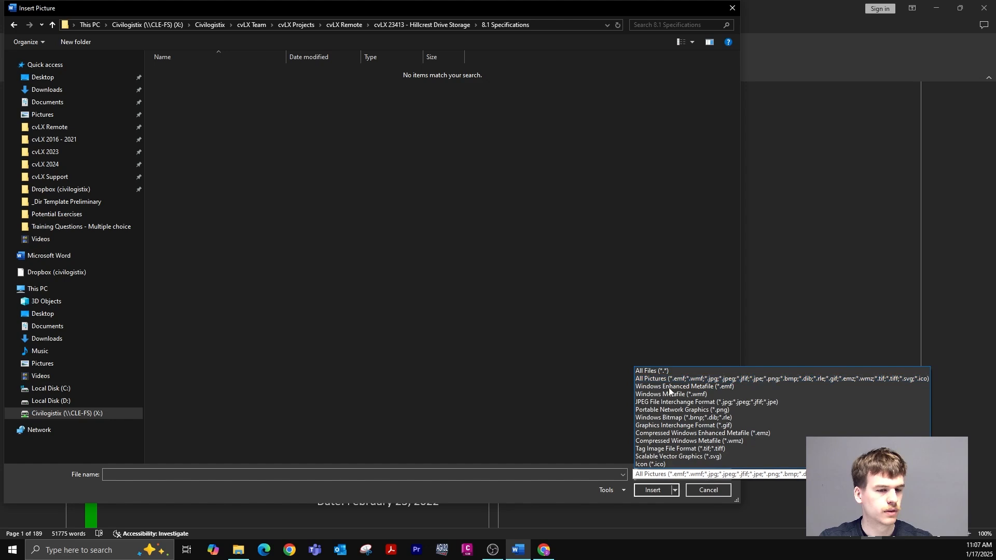
left_click(659, 371)
left_click(307, 85)
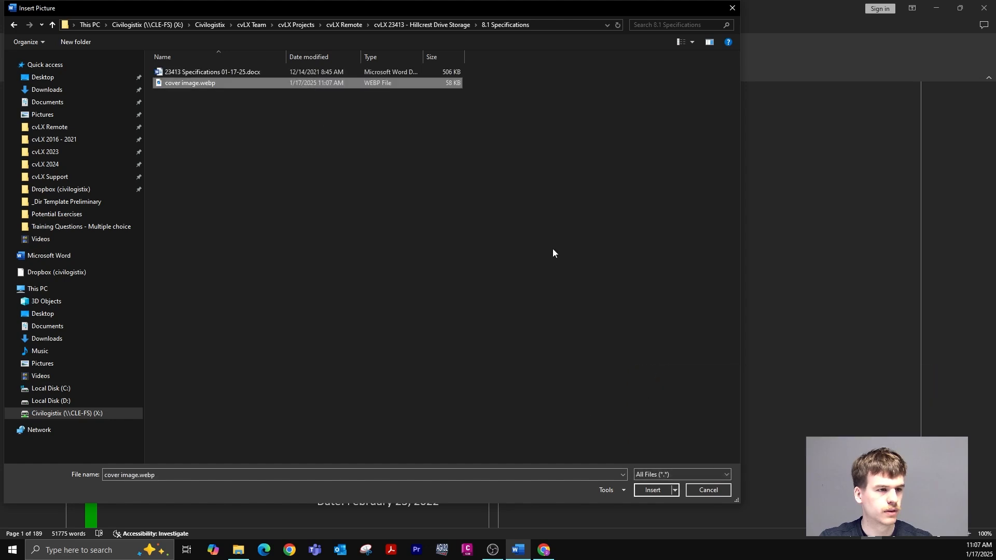
left_click(665, 491)
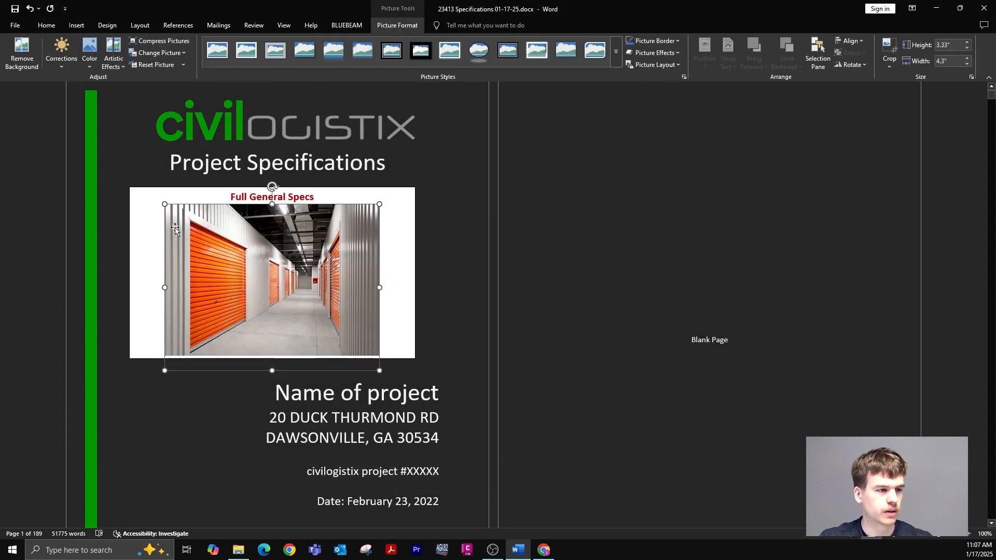
Step: Try deleting from the cover page text box and undo the deletion
left_click(139, 237)
key("Delete")
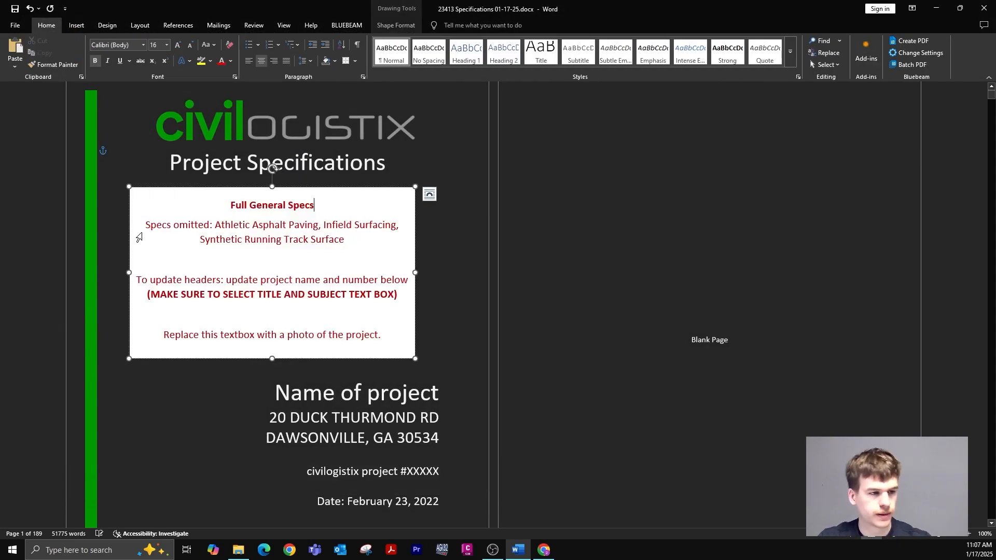
key("ctrl+z")
Step: Enlarge the storage hallway picture in the cover page text box, then try moving it upward and undo the move
left_click(185, 226)
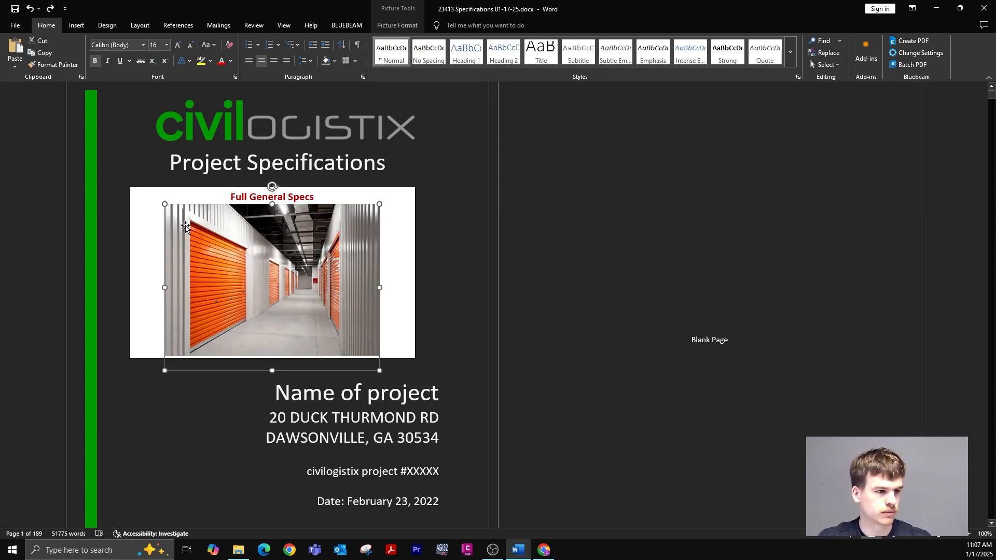
left_click_drag(164, 206, 138, 193)
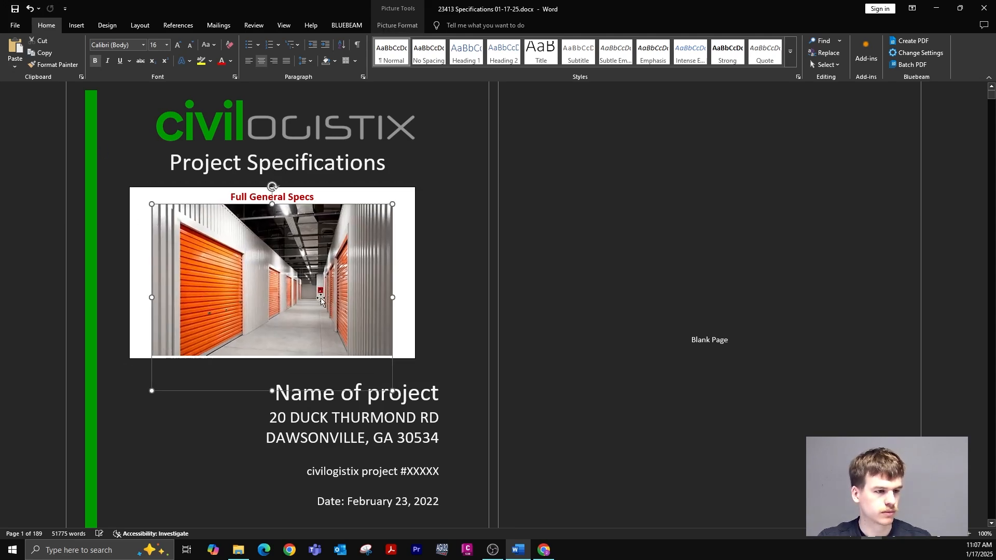
left_click_drag(321, 299, 323, 268)
left_click(354, 197)
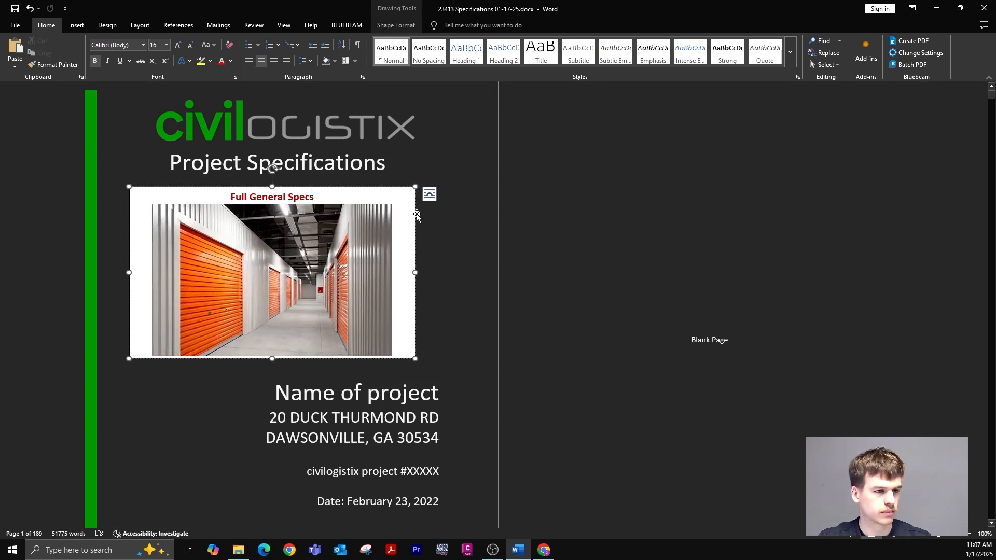
key("ctrl+z")
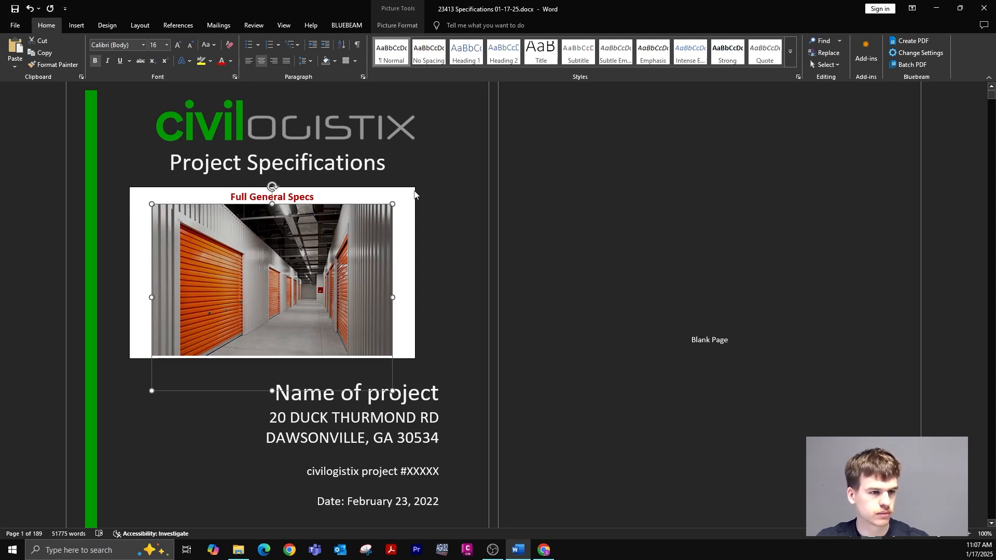
Step: Try deleting the whole cover page text box and undo the deletion
left_click(415, 195)
key("Delete")
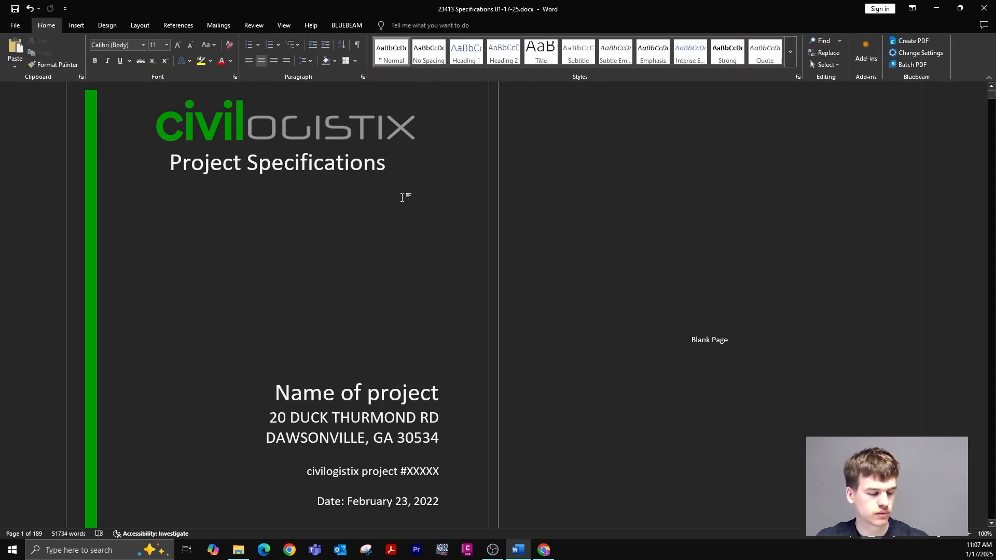
key("ctrl+z")
Step: Move the storage hallway picture out of the text box onto the blank second page, and delete the text before "update headers"
left_click_drag(323, 269, 533, 314)
left_click(381, 262)
key("Delete")
key("Delete")
key("Delete")
key("Delete")
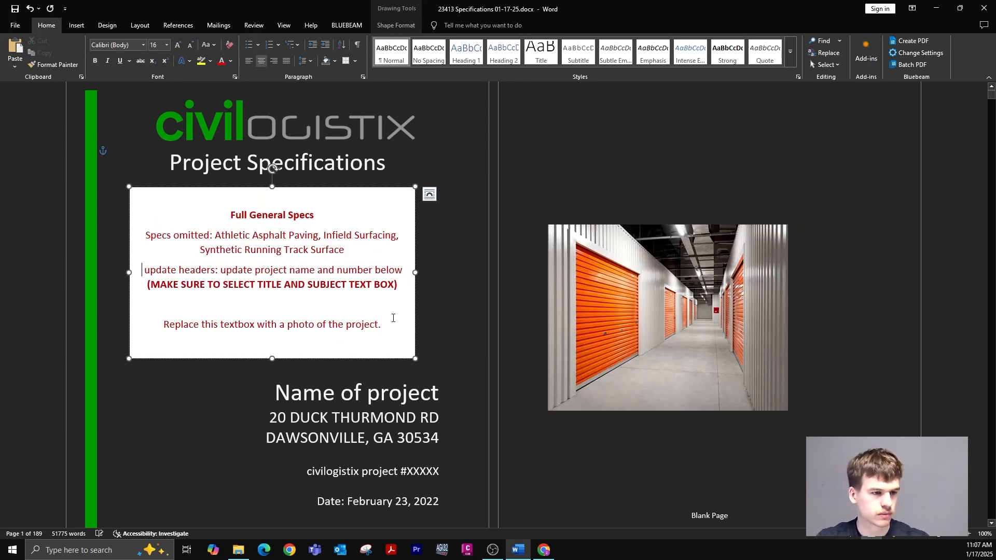
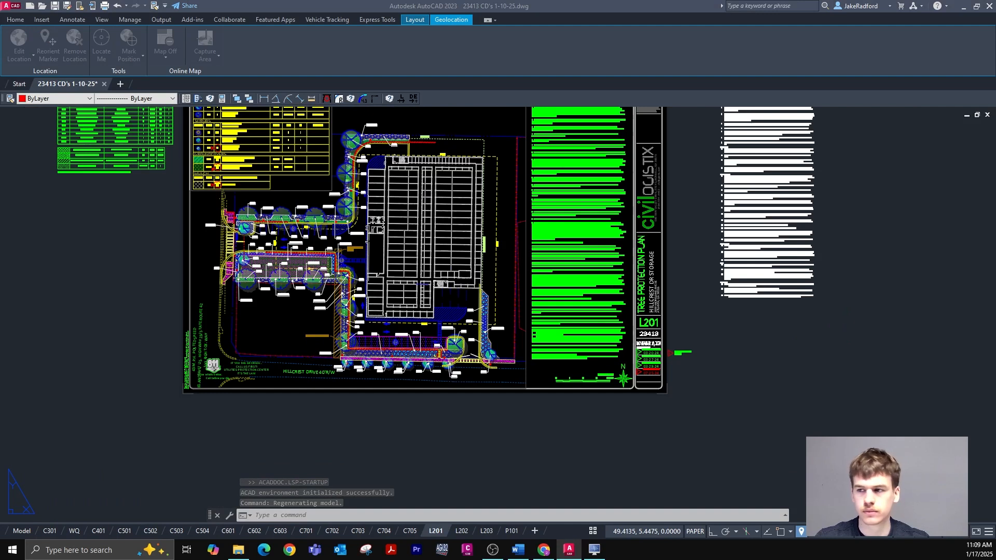
Step: Switch to the 23413 CD's 1-10-25 drawing in AutoCAD and examine the project address in sheet L201's title block
key("alt+Tab")
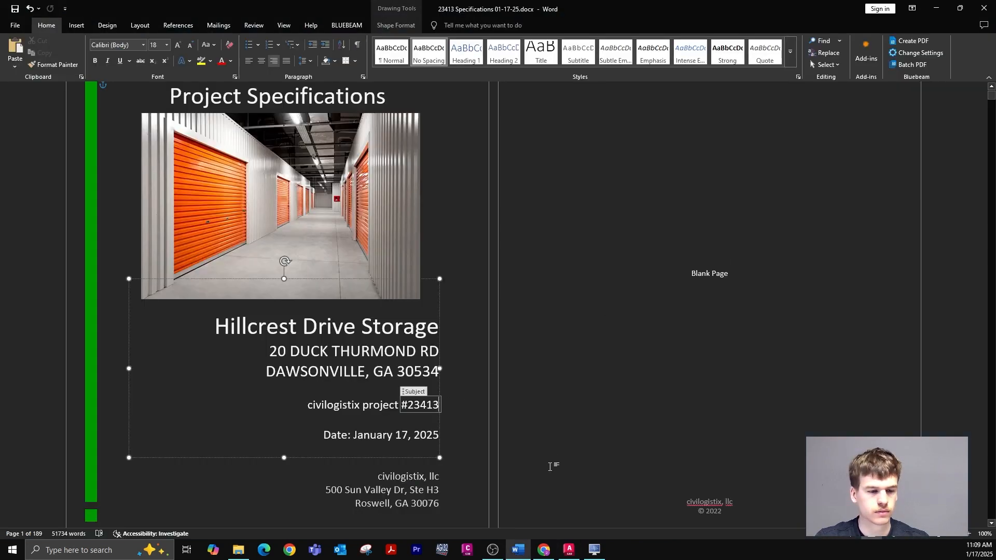
left_click(569, 550)
left_click(754, 316)
key("Escape")
scroll(664, 300, "up", 4)
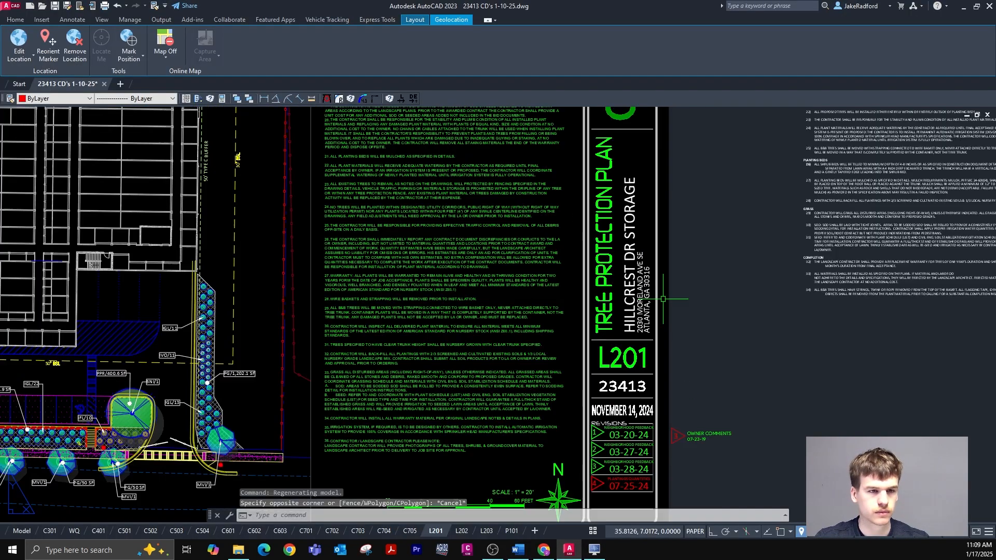
scroll(667, 301, "up", 2)
scroll(669, 299, "down", 2)
scroll(674, 293, "up", 2)
scroll(633, 285, "up", 2)
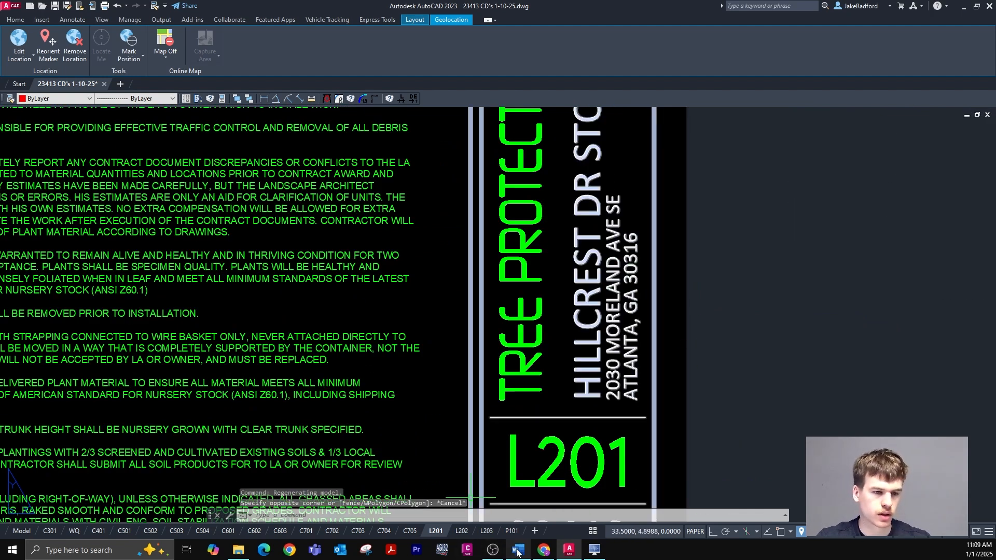
Step: Return to the Word specifications and replace the street address under the project name with the one from the drawing's title block
key("alt+Tab")
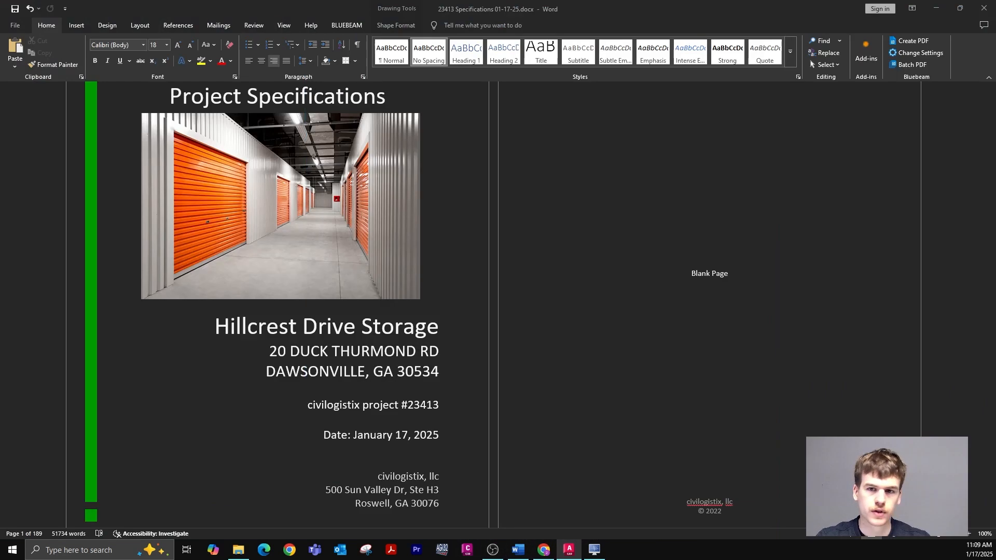
left_click(426, 403)
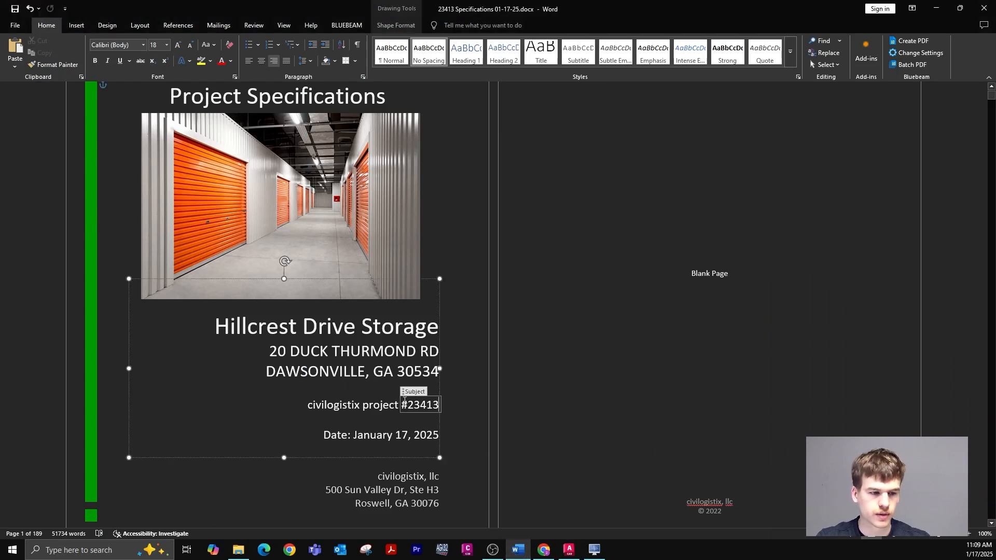
left_click(287, 352)
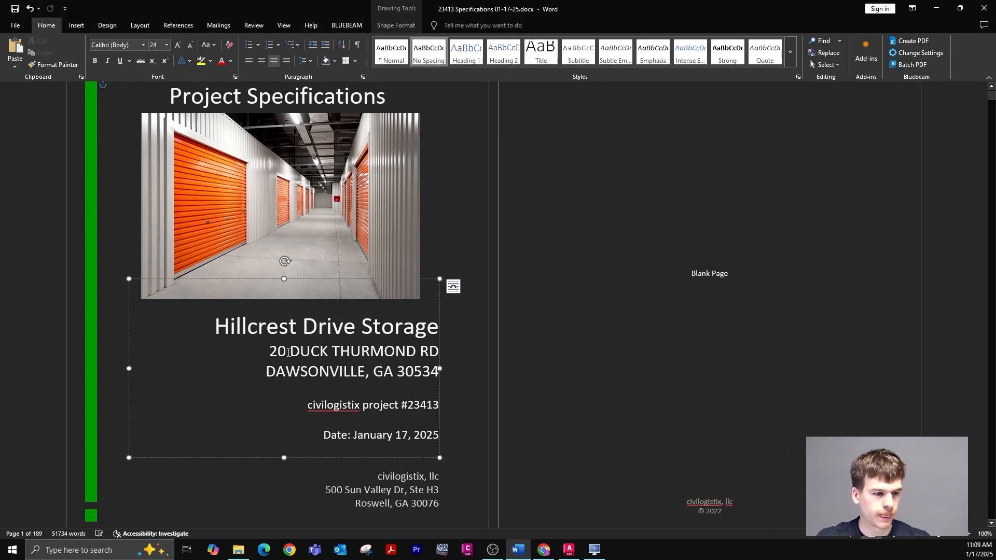
type("30")
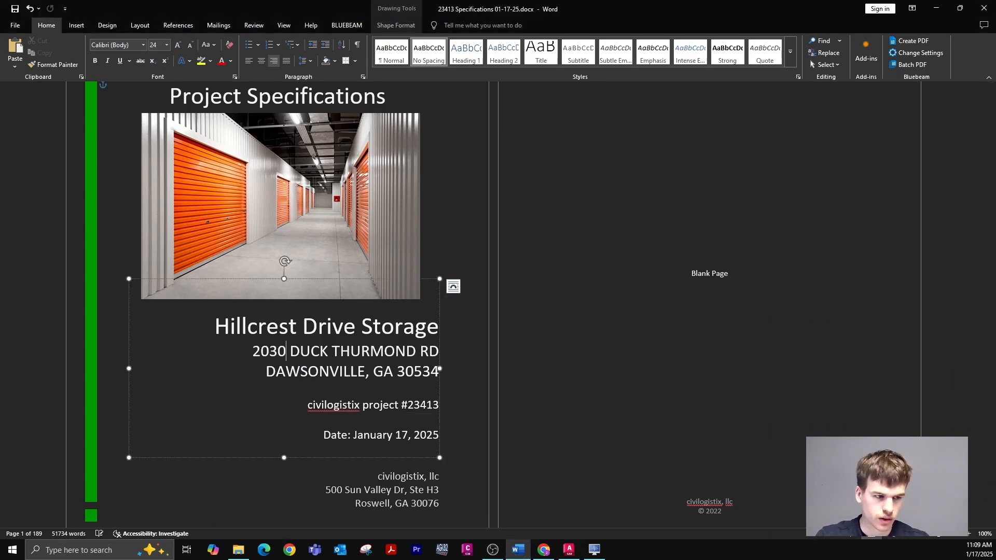
key("Delete")
key("Delete")
key("Delete")
key("Delete")
key("Delete")
key("Delete")
key("Delete")
key("Delete")
key("Delete")
key("Delete")
key("Delete")
key("Delete")
key("Delete")
key("Delete")
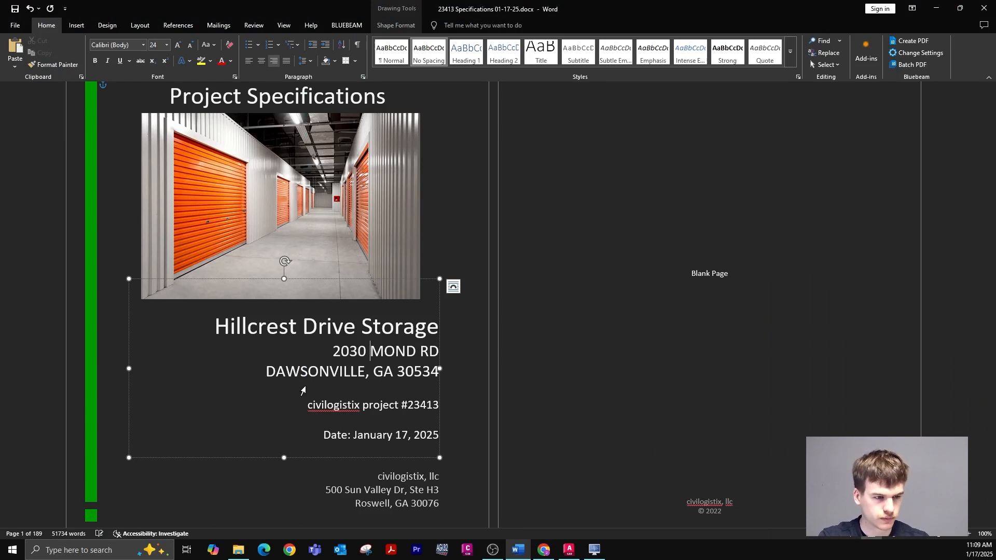
key("Delete")
key("Delete")
key("Delete")
type("MORELAND AVE")
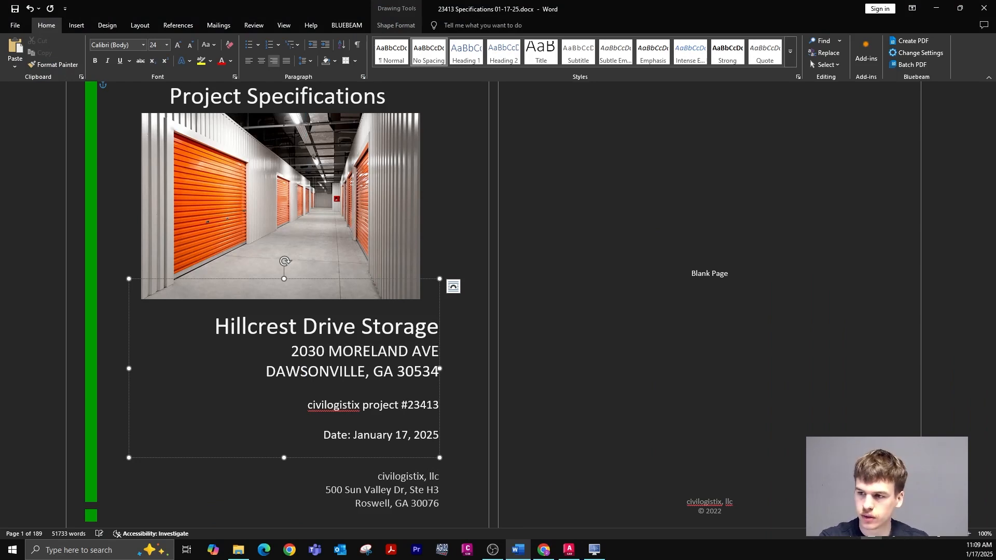
type(" SE")
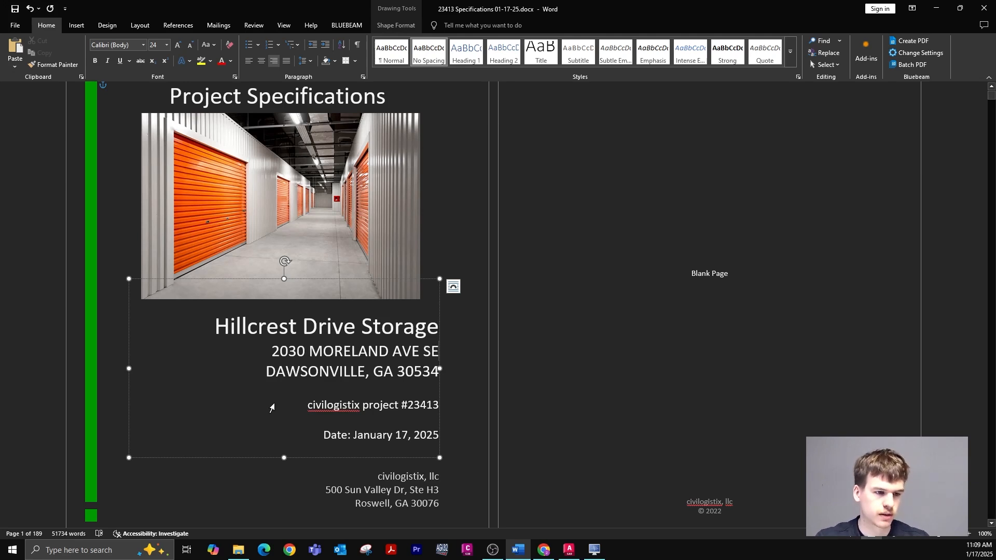
Step: Replace the city in the cover page's project address with the one from the drawing's title block
left_click(365, 372)
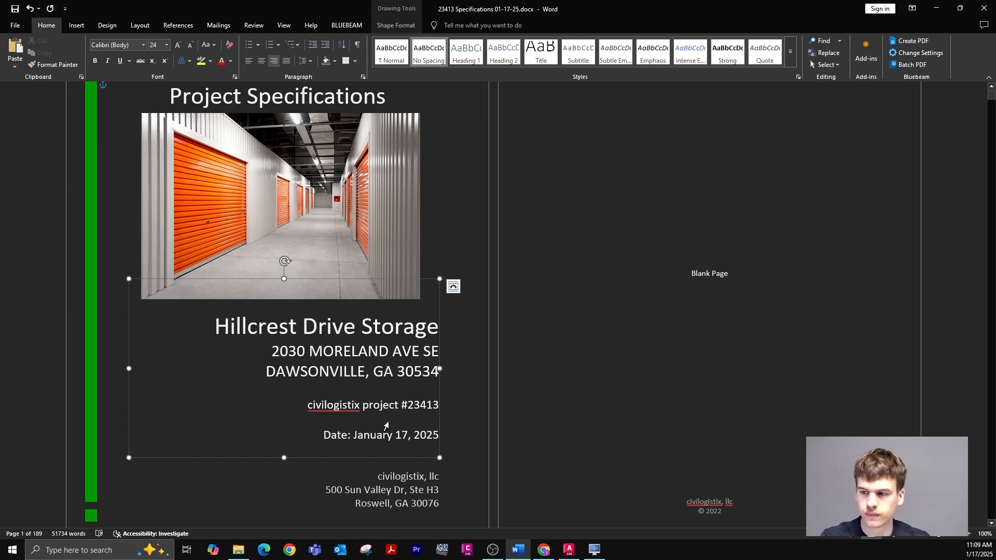
key("BackSpace")
key("BackSpace")
key("BackSpace")
key("BackSpace")
key("BackSpace")
key("BackSpace")
key("BackSpace")
key("BackSpace")
key("BackSpace")
key("BackSpace")
key("BackSpace")
type("ATLANTA")
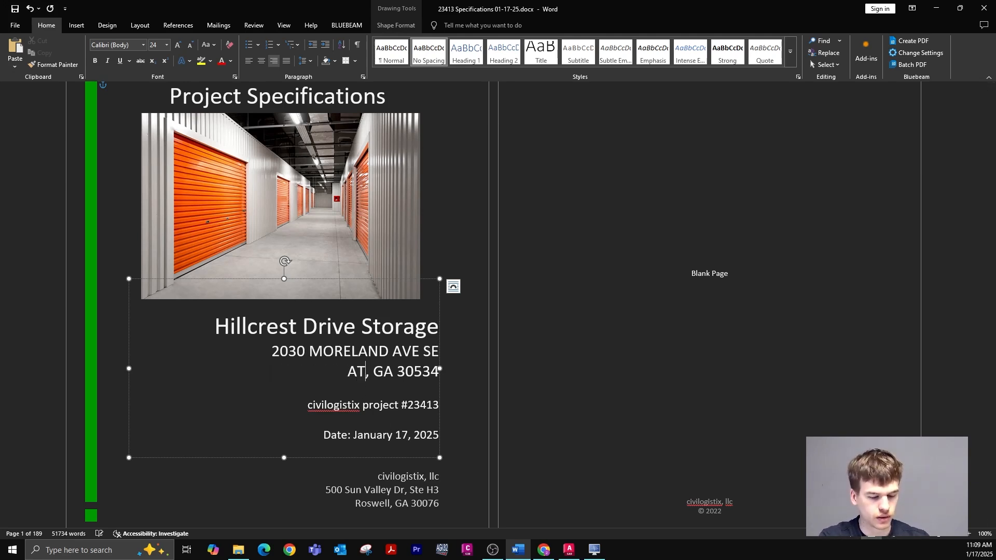
Step: Correct the last three digits of the ZIP code in the cover page's project address to match the drawing
left_click(438, 371)
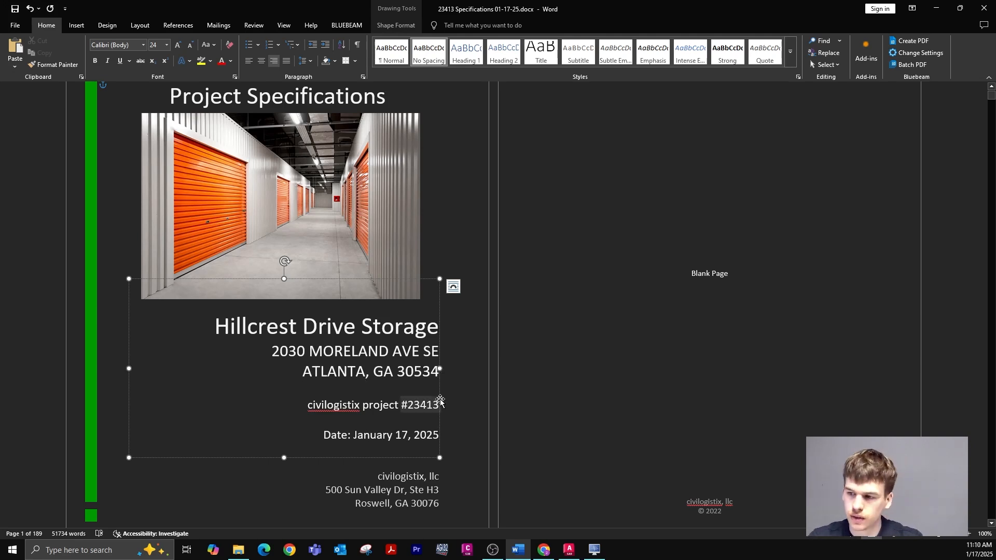
key("BackSpace")
key("BackSpace")
key("BackSpace")
type("316")
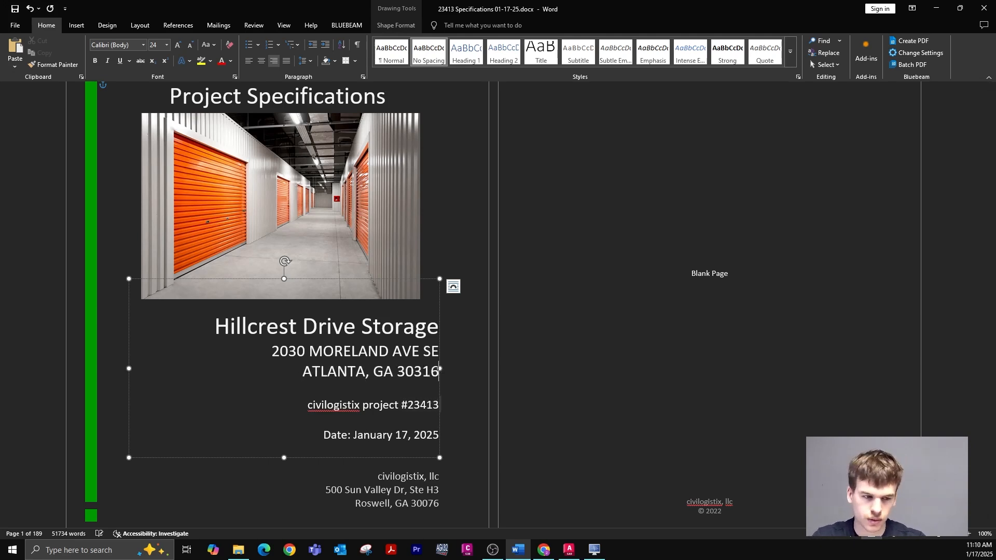
left_click(683, 367)
scroll(506, 358, "up", 3)
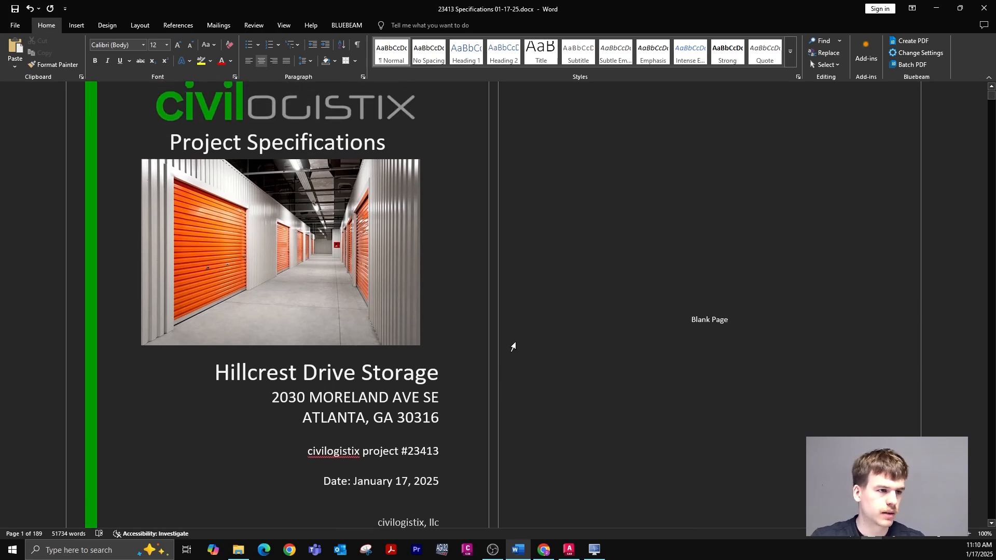
Step: Review the table of contents, highlighting the HDPE Installation appendix and the 12 9313 Bicycle Racks entry
scroll(459, 310, "down", 10)
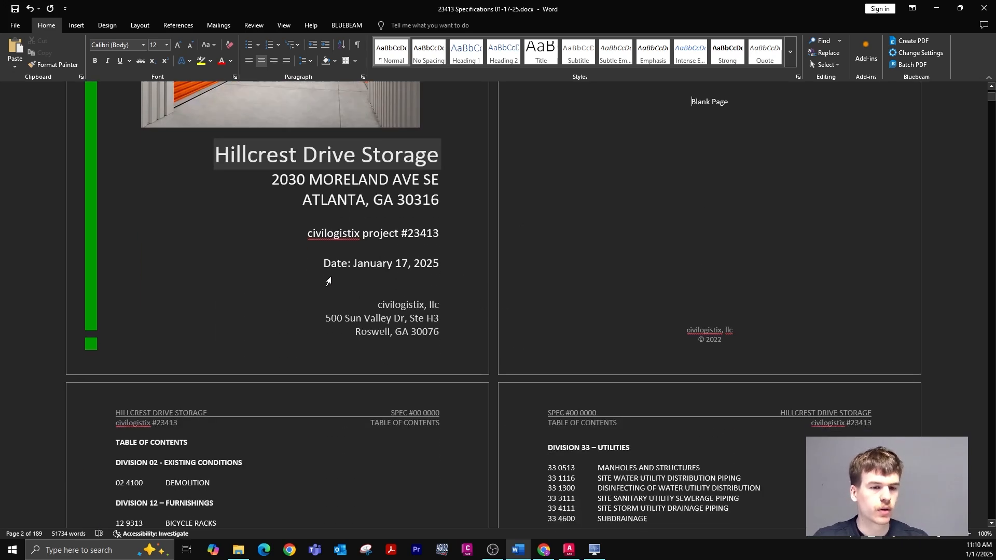
scroll(416, 245, "down", 5)
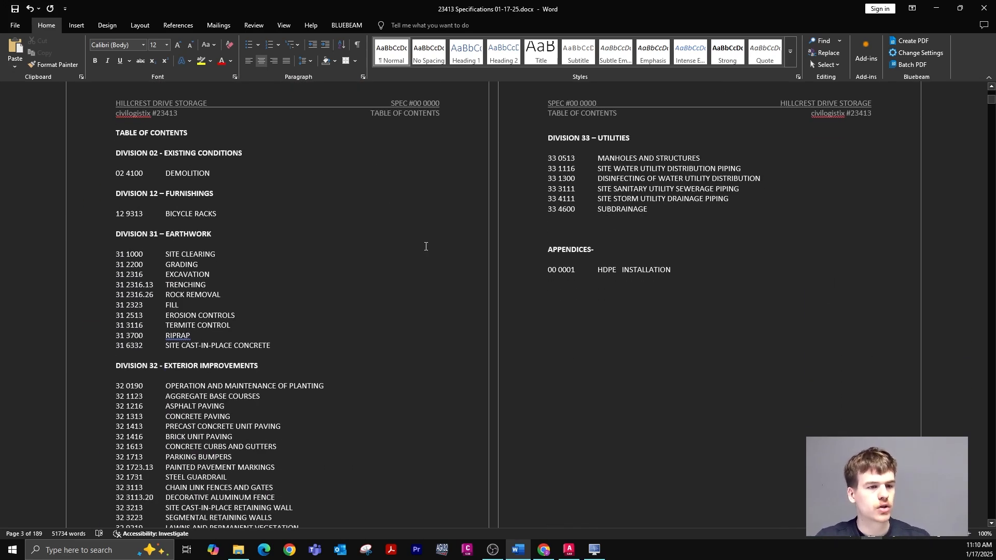
scroll(387, 213, "up", 1)
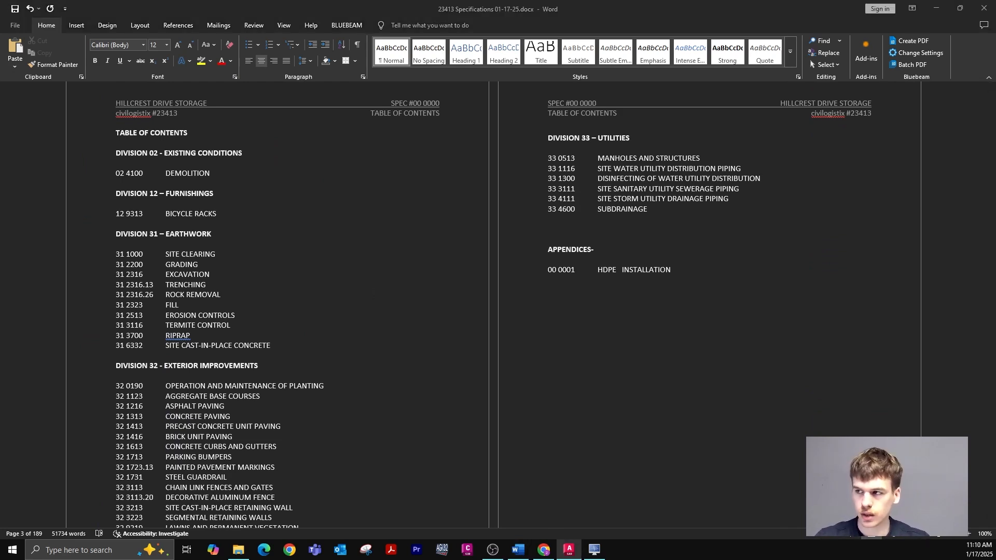
key("alt+Tab")
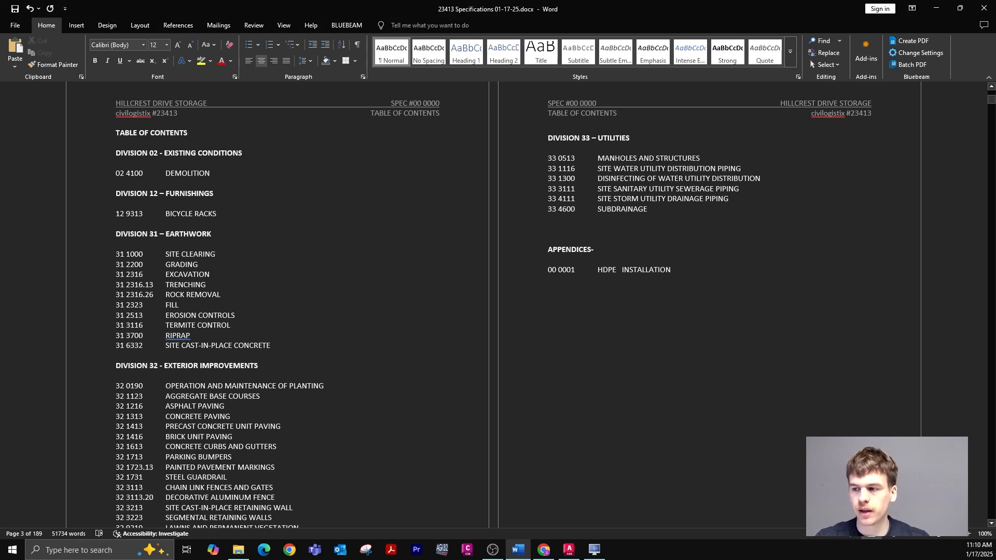
left_click(627, 303)
left_click(682, 269)
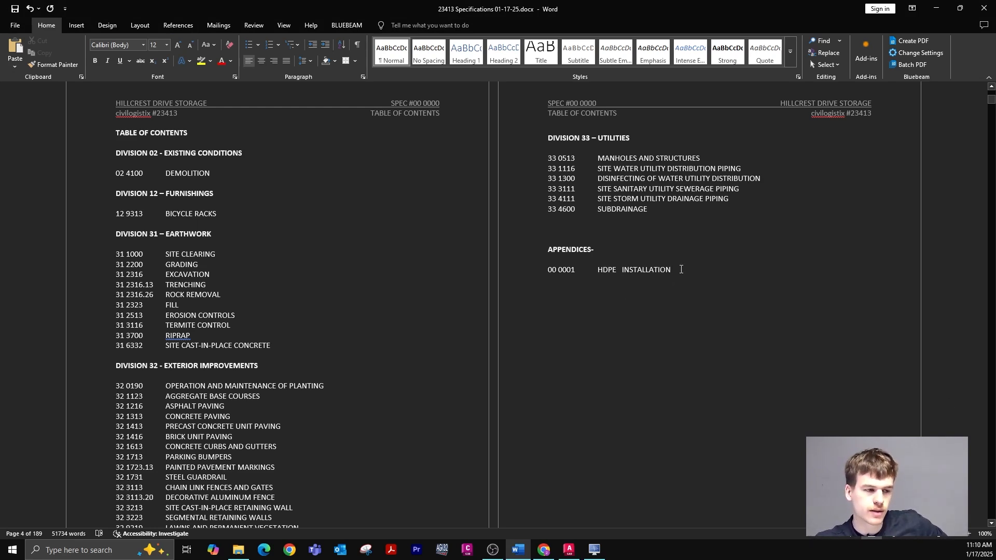
scroll(374, 247, "down", 3)
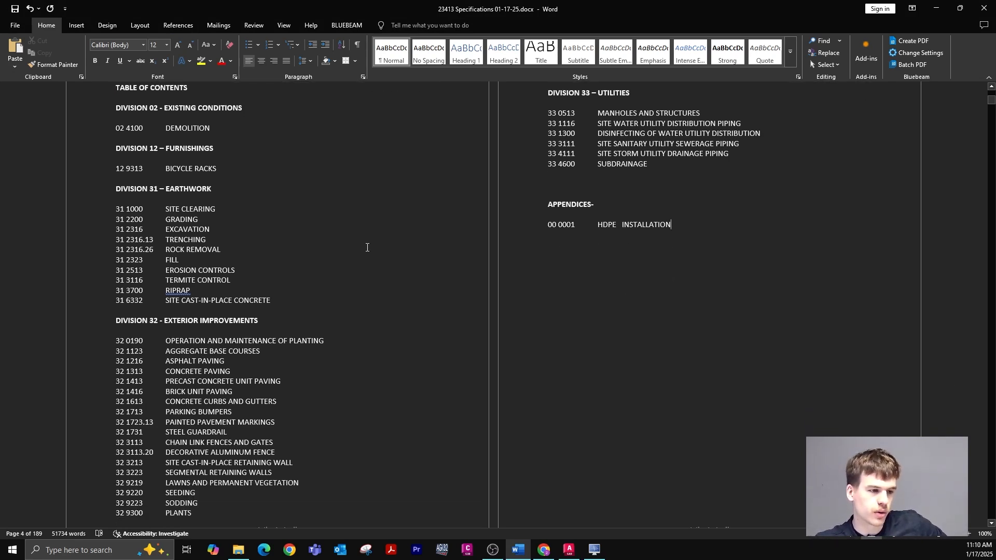
scroll(396, 247, "up", 3)
left_click_drag(674, 270, 599, 270)
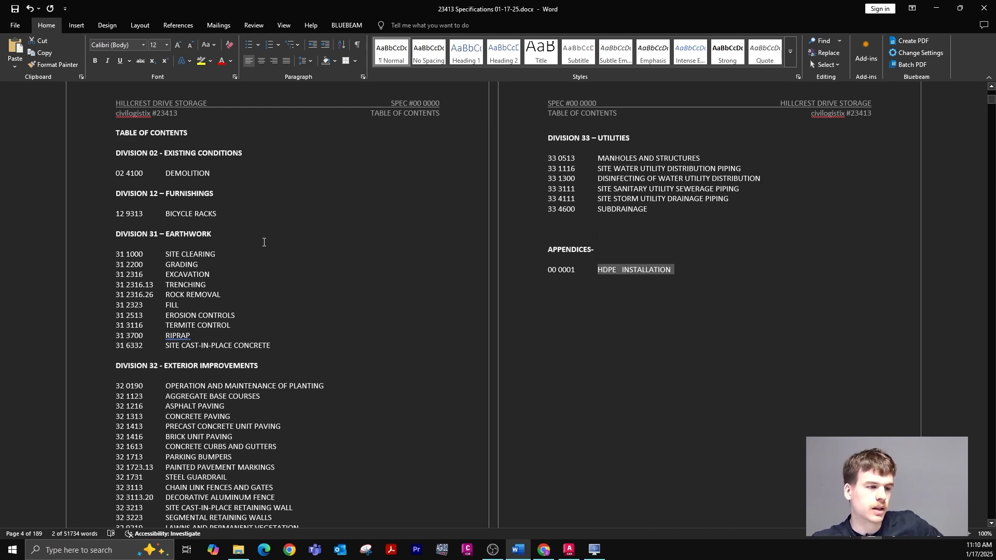
scroll(240, 234, "down", 2)
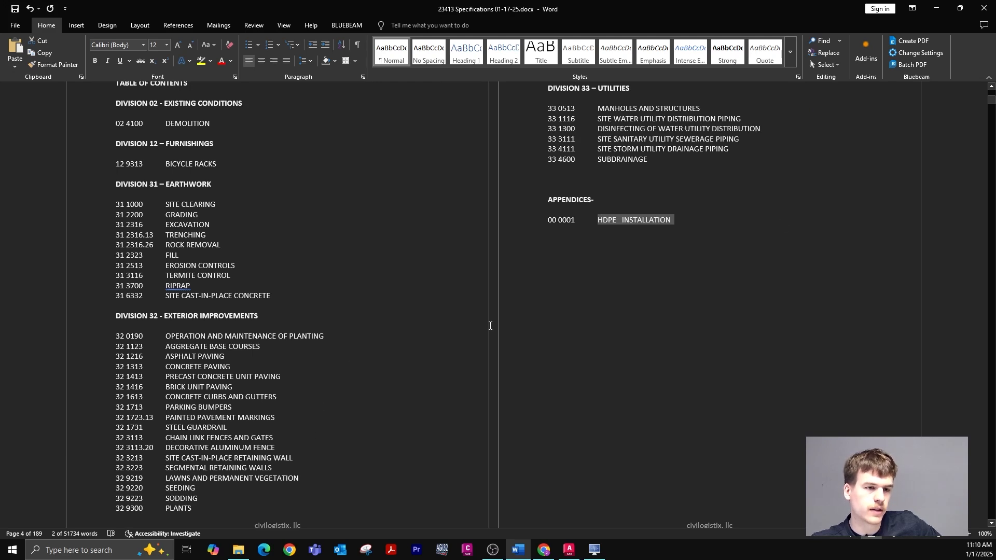
scroll(363, 270, "up", 1)
left_click_drag(170, 185, 223, 188)
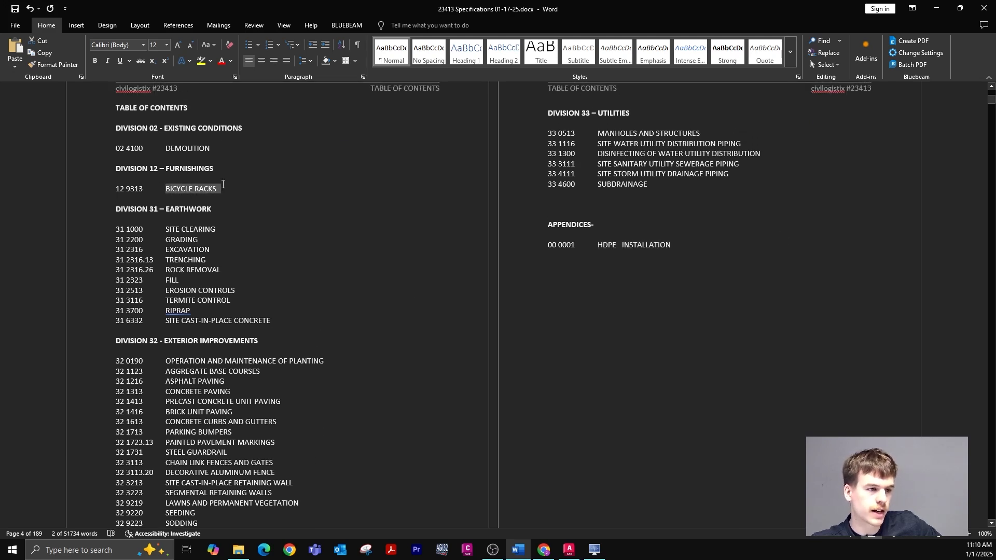
left_click(199, 186)
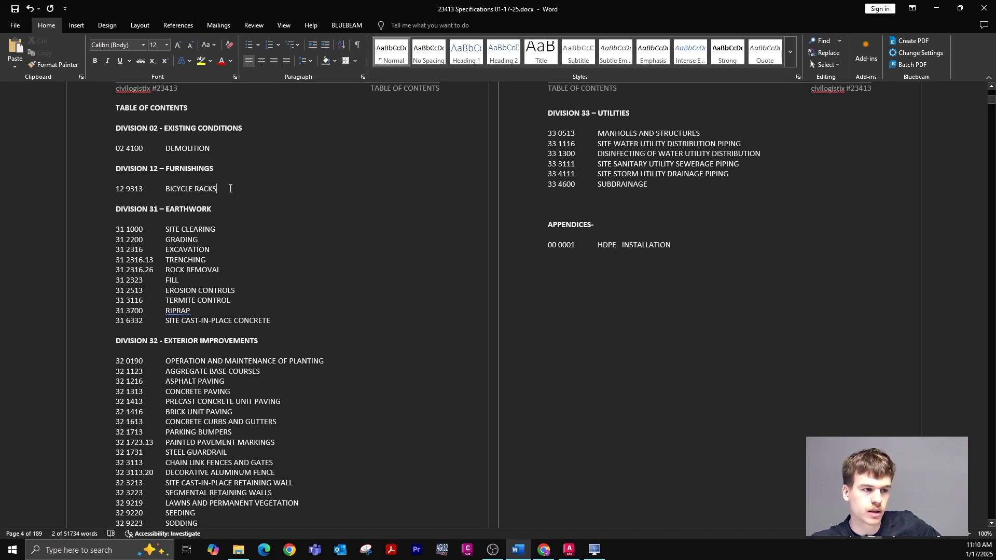
left_click(111, 192)
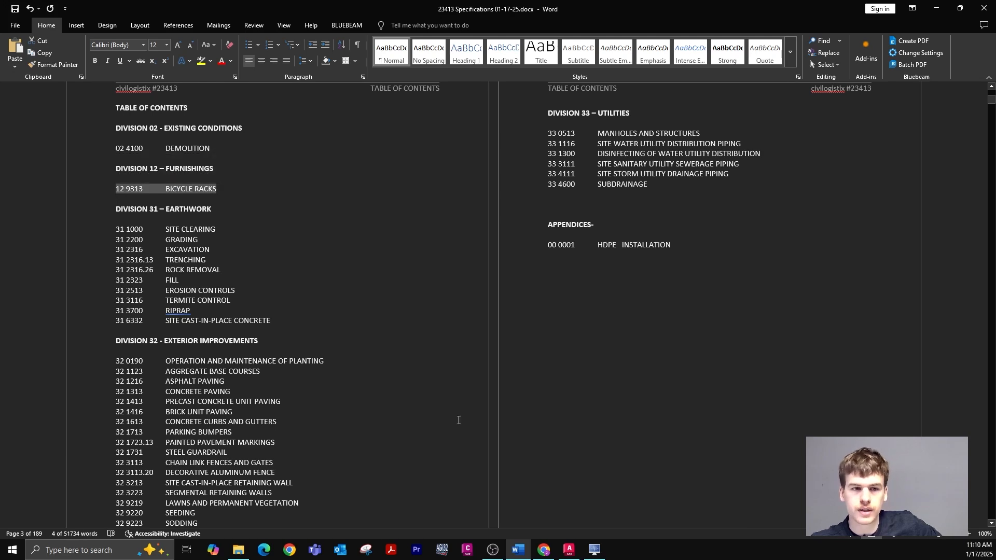
Step: Skim Section 02 4100 Demolition and return to the table of contents to check which listed sections apply to the project
scroll(605, 307, "down", 10)
scroll(532, 282, "down", 5)
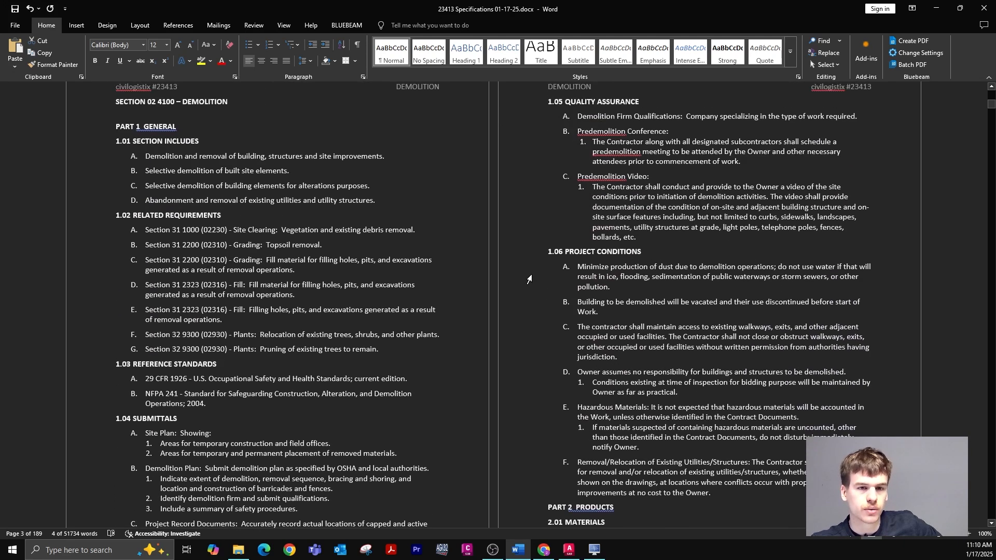
scroll(522, 277, "down", 7)
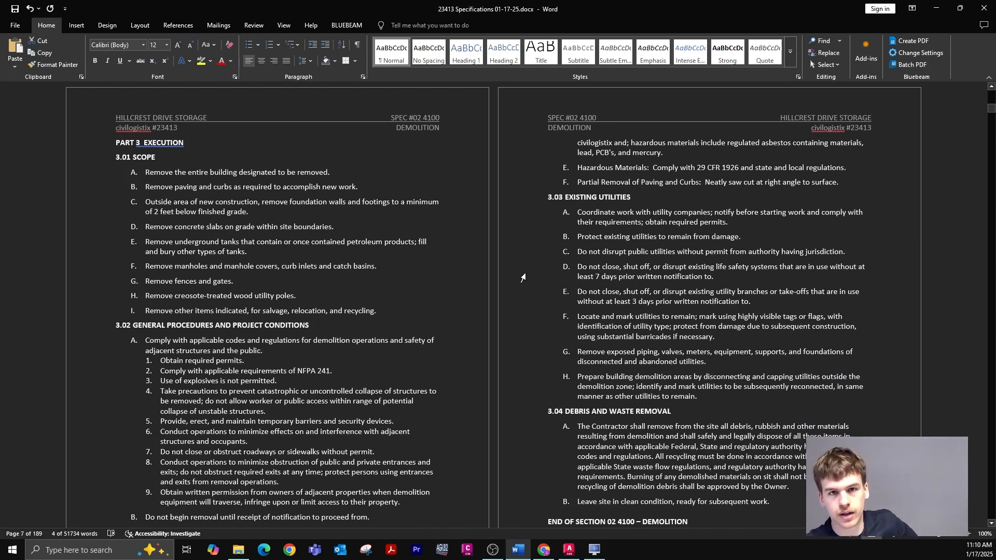
scroll(522, 277, "up", 20)
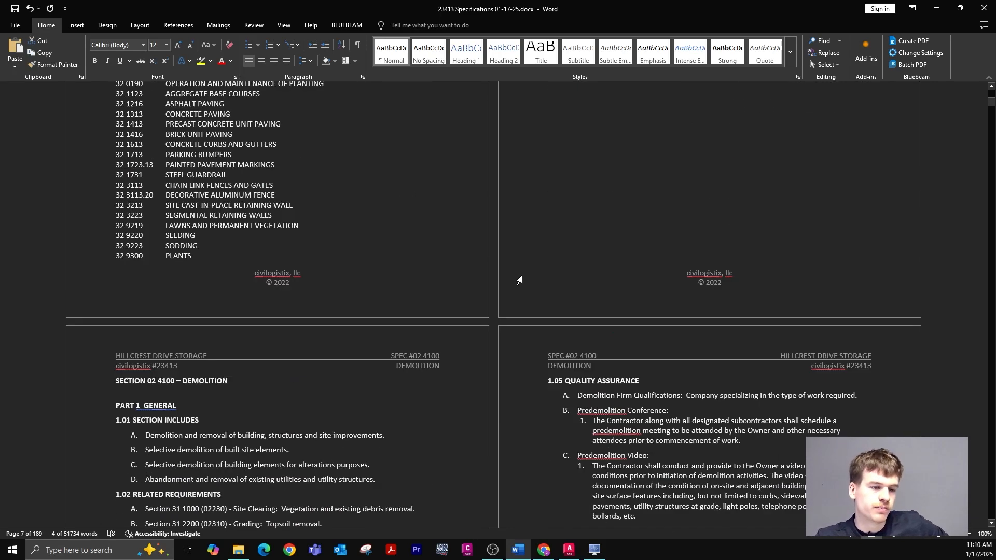
scroll(519, 281, "up", 2)
left_click(547, 245)
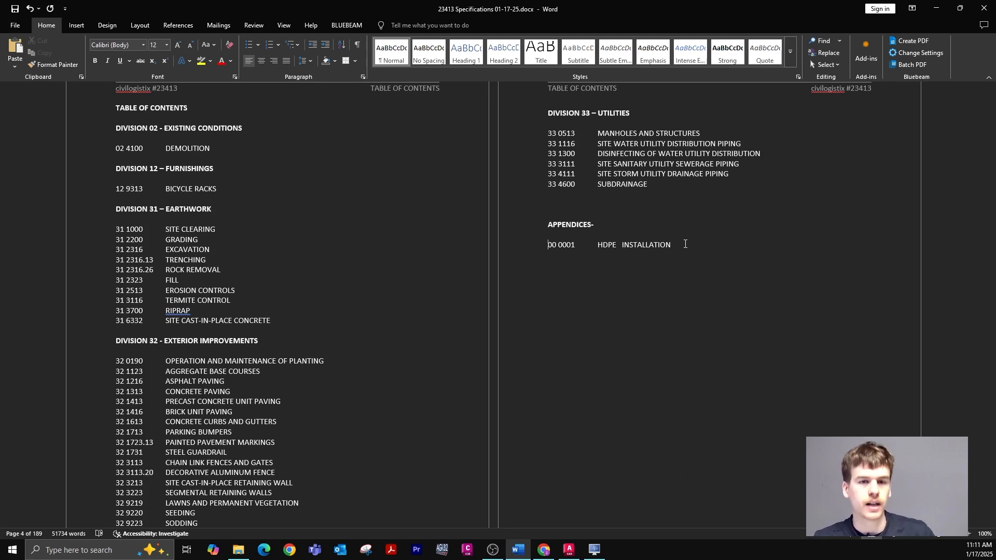
scroll(513, 241, "down", 1)
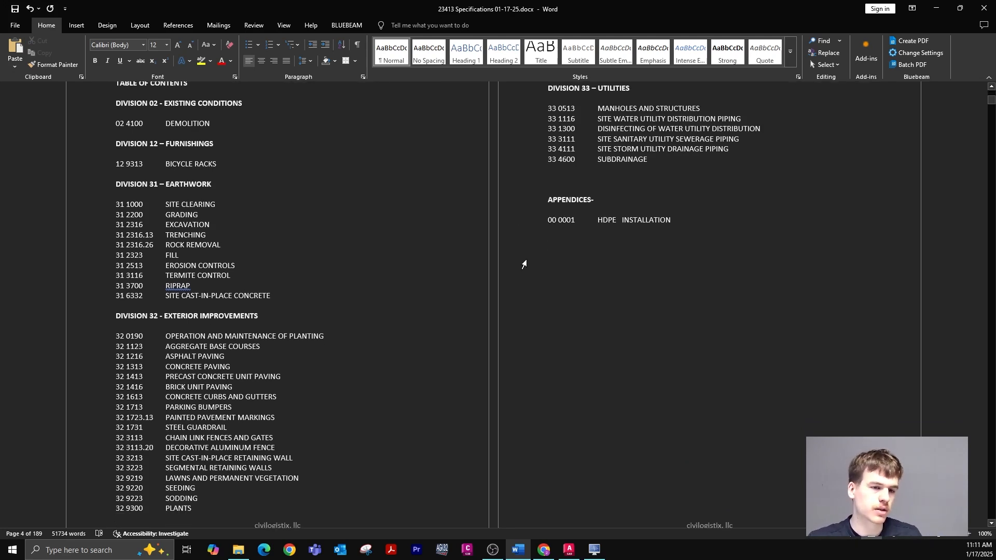
scroll(142, 303, "up", 1)
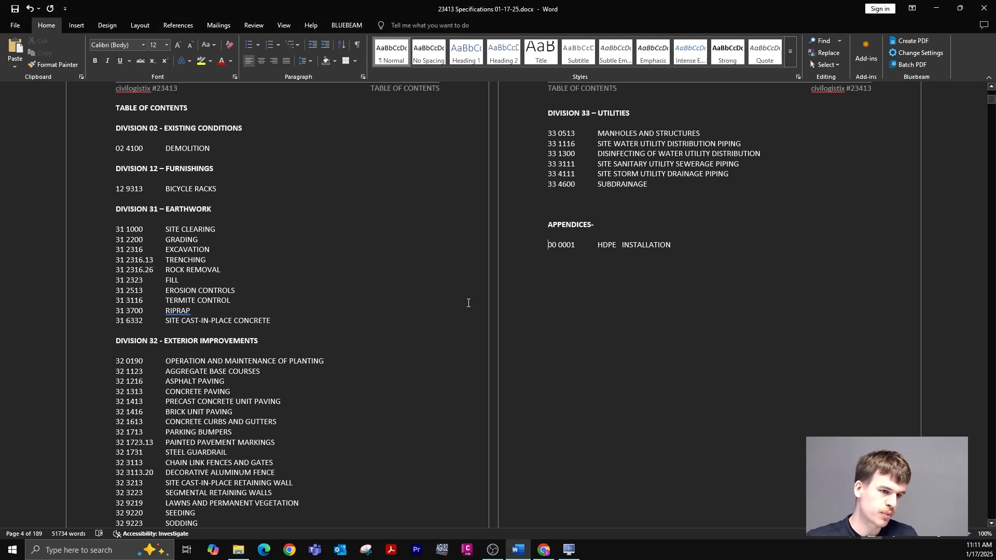
scroll(306, 425, "up", 1)
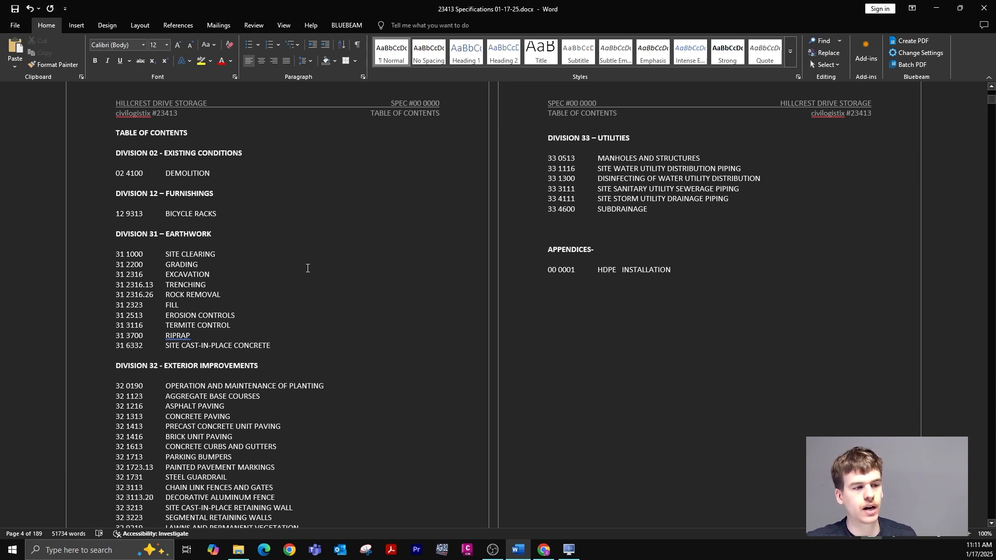
scroll(425, 311, "down", 1)
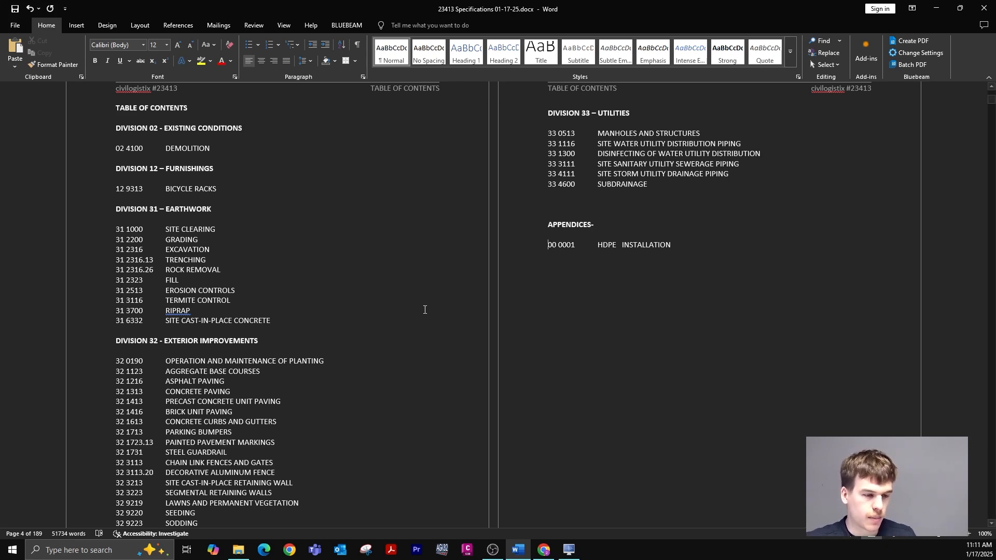
scroll(410, 321, "down", 2)
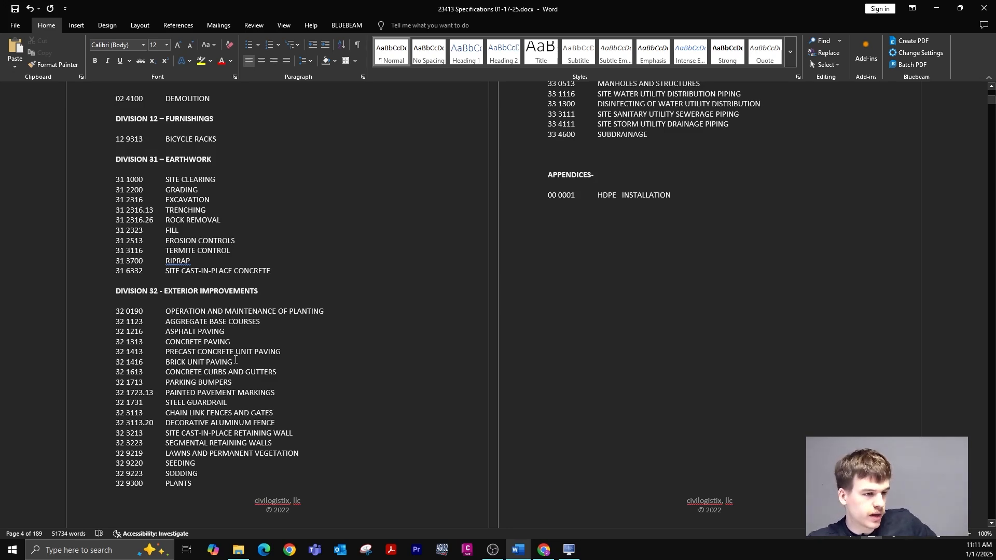
Step: Delete the Precast Concrete Unit Paving, Brick Unit Paving, Steel Guardrail, and Chain Link Fences and Gates entries from Division 32 in the table of contents
left_click_drag(237, 362, 110, 357)
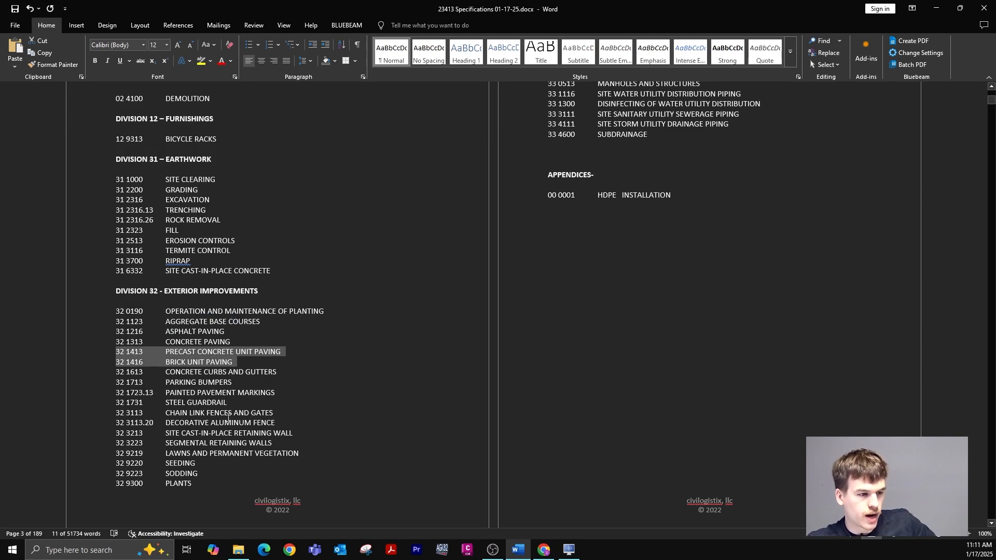
left_click_drag(276, 413, 117, 403)
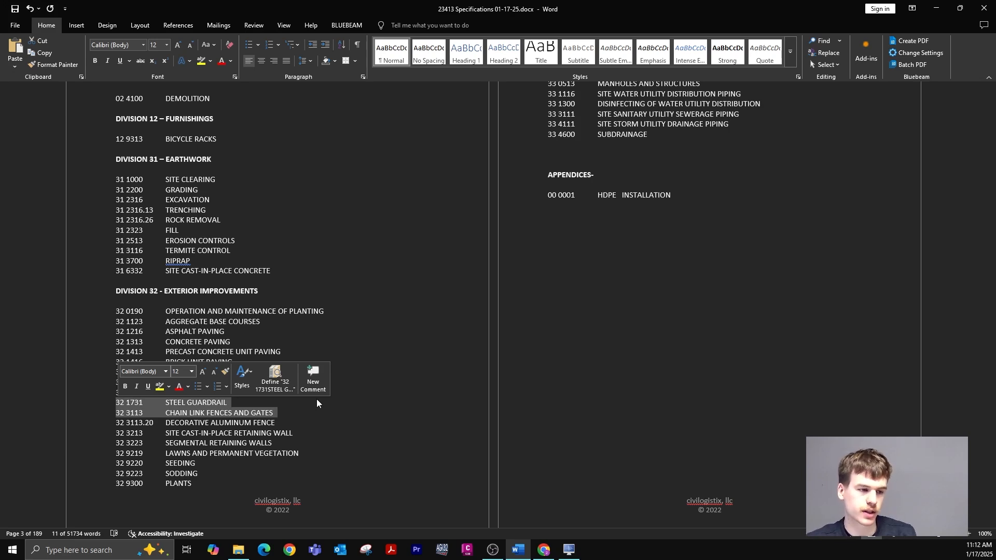
left_click(350, 418)
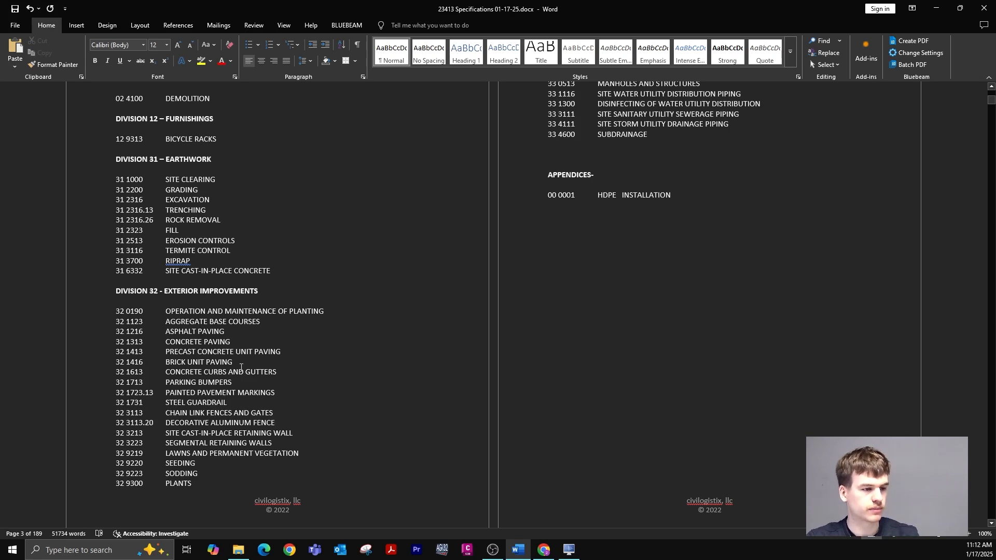
left_click_drag(229, 362, 116, 354)
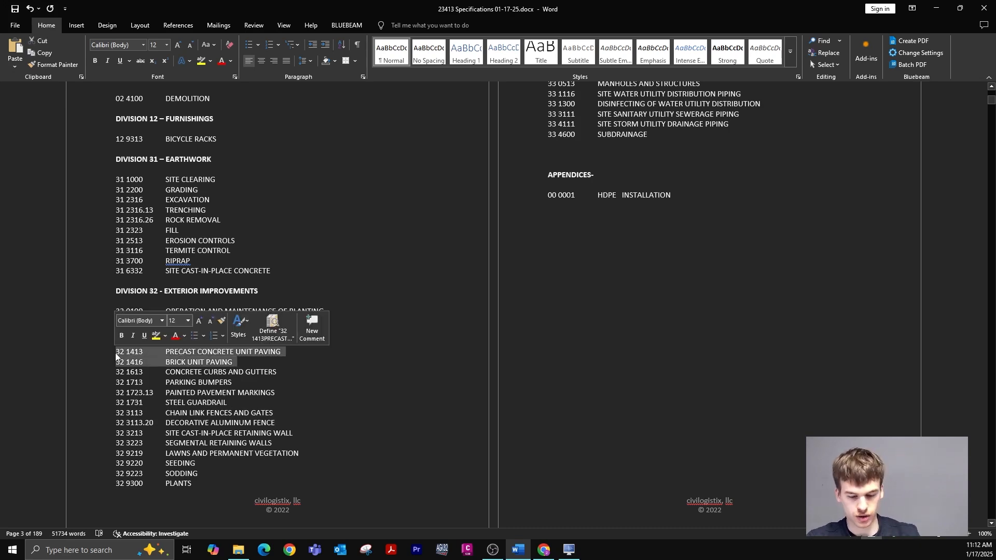
key("Delete")
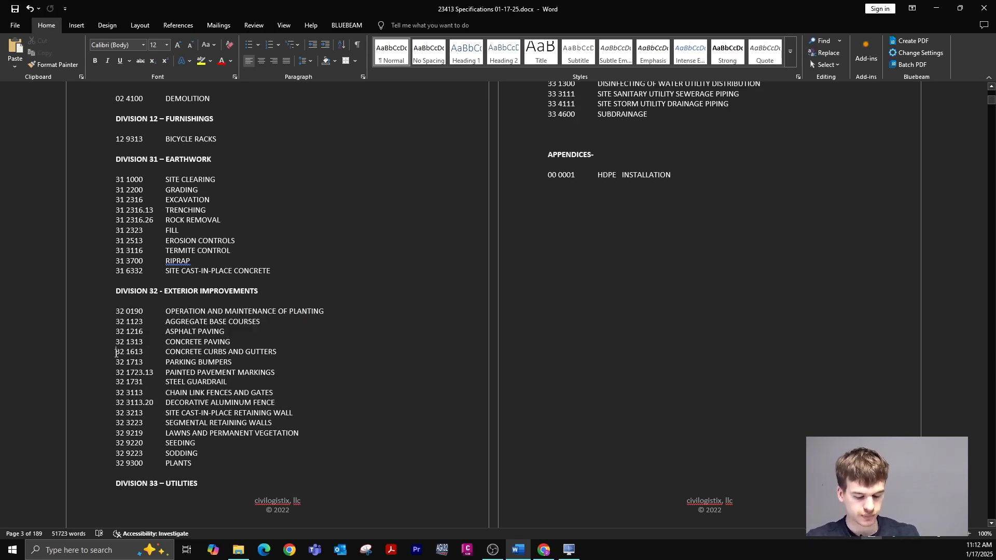
left_click_drag(281, 393, 113, 389)
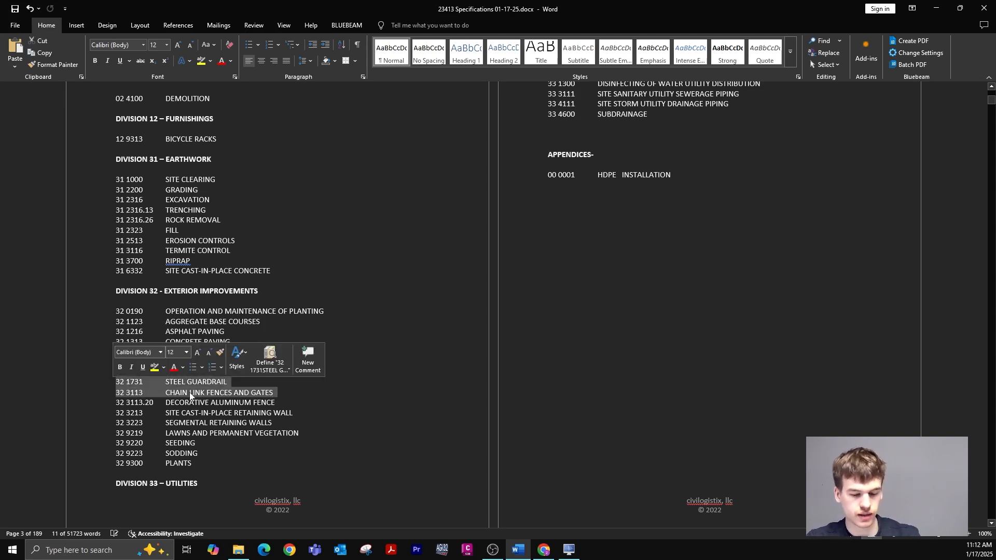
key("Delete")
Step: Search the specifications for "PRECAST" to locate the body section of the removed precast paving entry
scroll(343, 429, "up", 1)
scroll(347, 424, "up", 1)
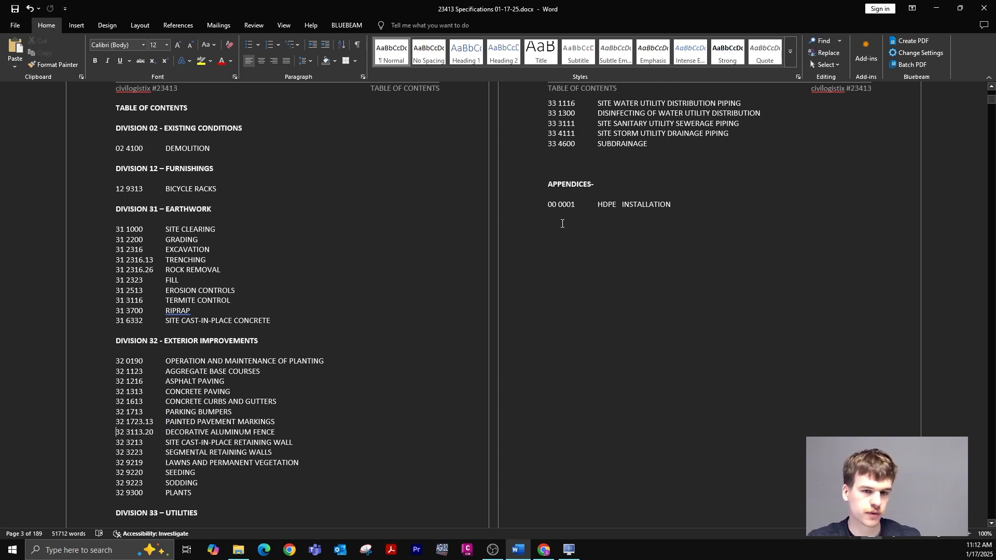
scroll(640, 222, "down", 15)
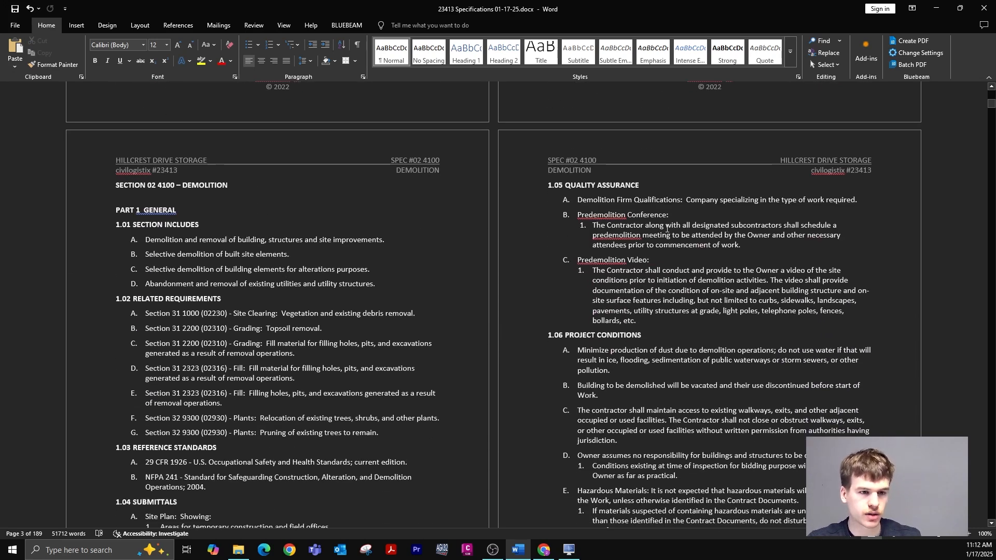
scroll(920, 164, "down", 1)
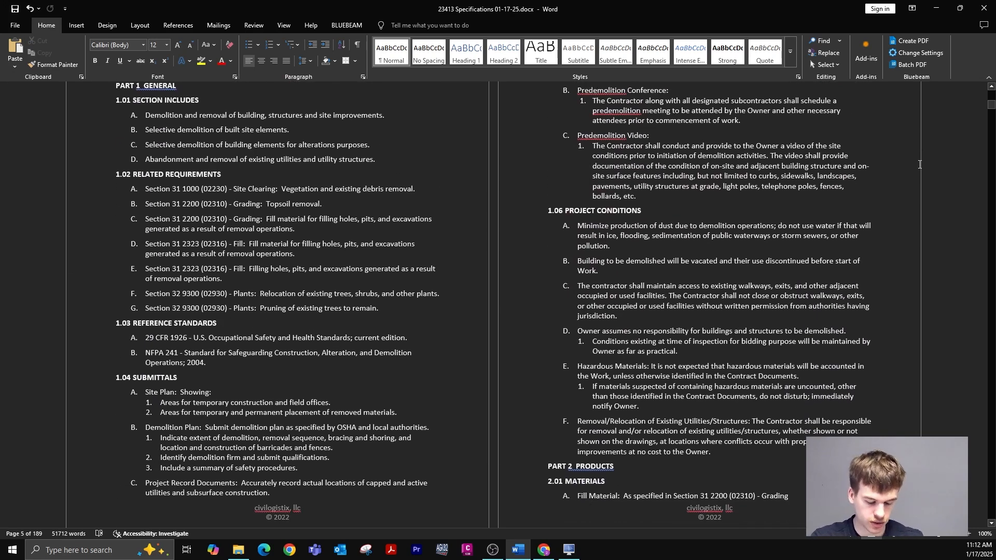
key("ctrl+f")
type("PRECAST")
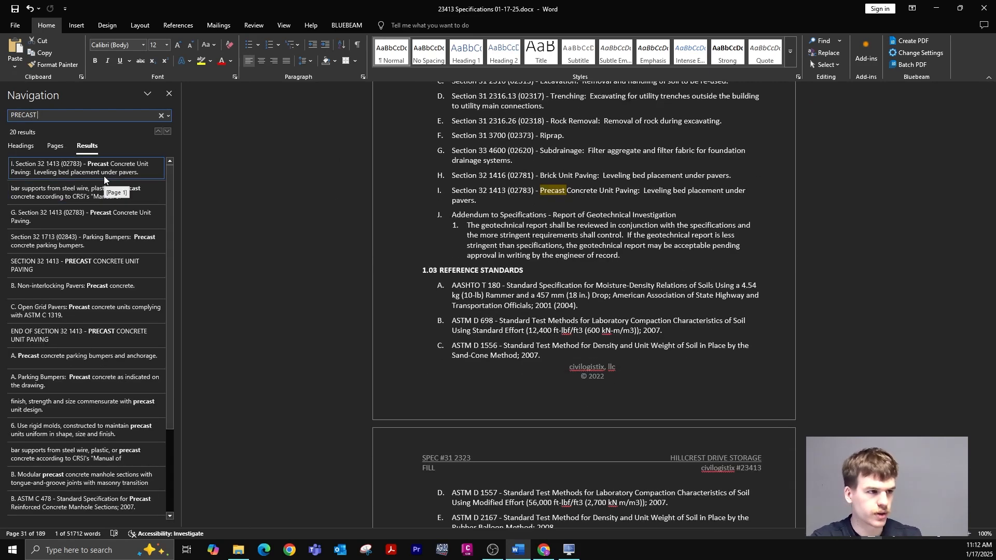
Step: Find the body of Section 32 1413 Precast Concrete Unit Paving and delete it from its heading through its end-of-section line
type(" CONCRETE")
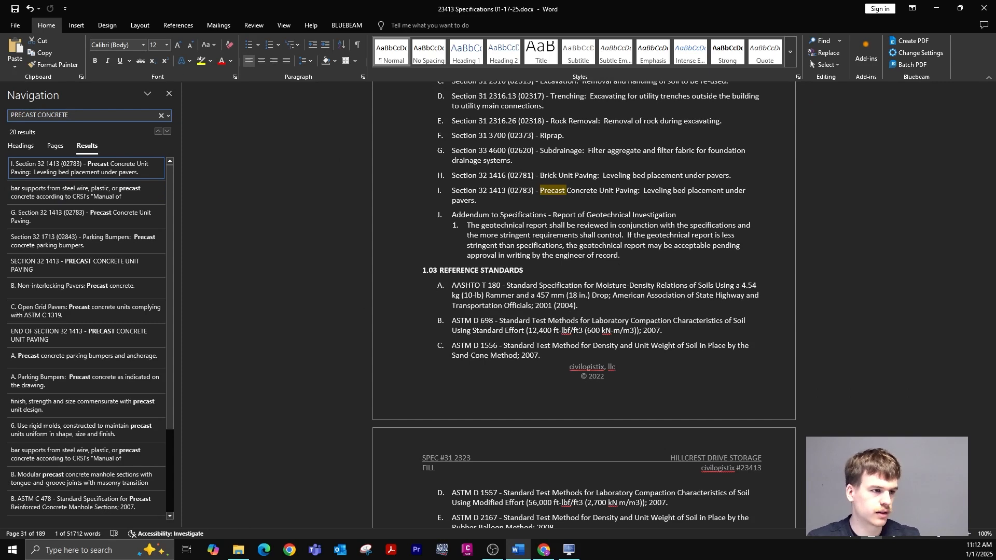
left_click(102, 166)
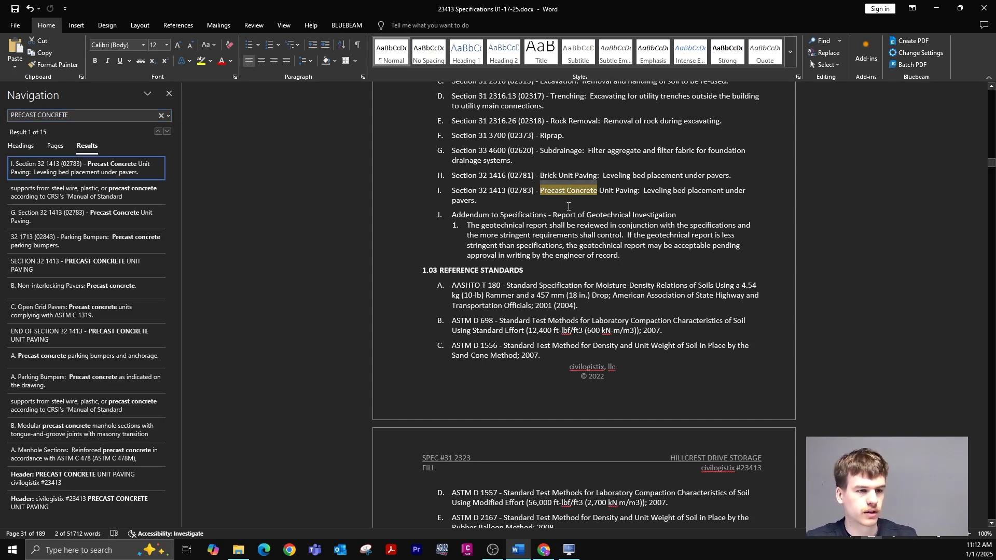
left_click(138, 217)
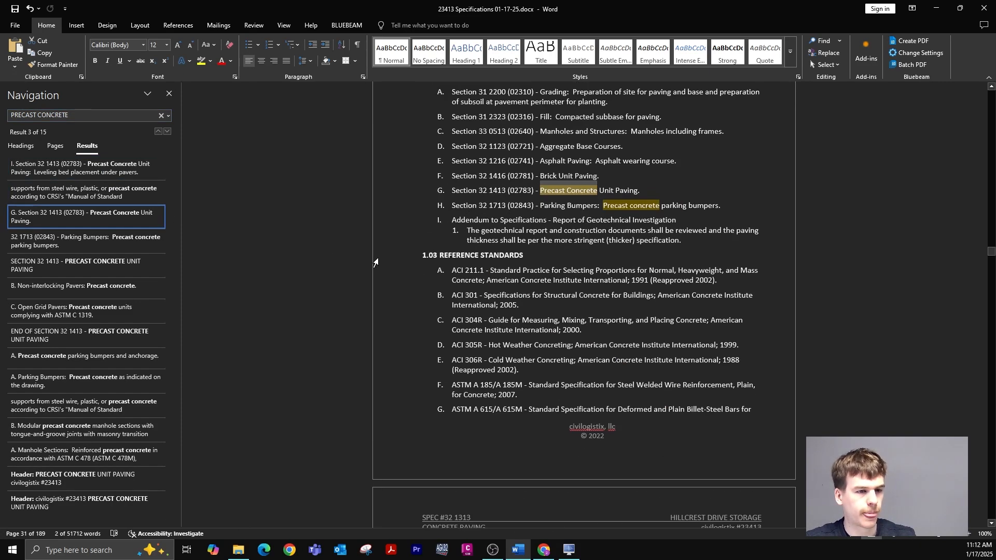
left_click(89, 264)
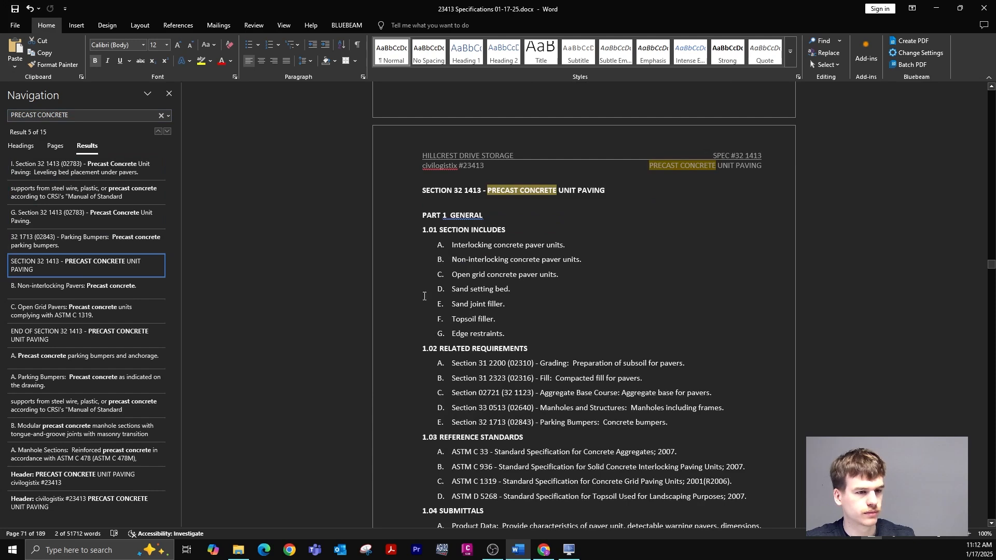
left_click_drag(424, 192, 432, 245)
left_click_drag(565, 260, 629, 251)
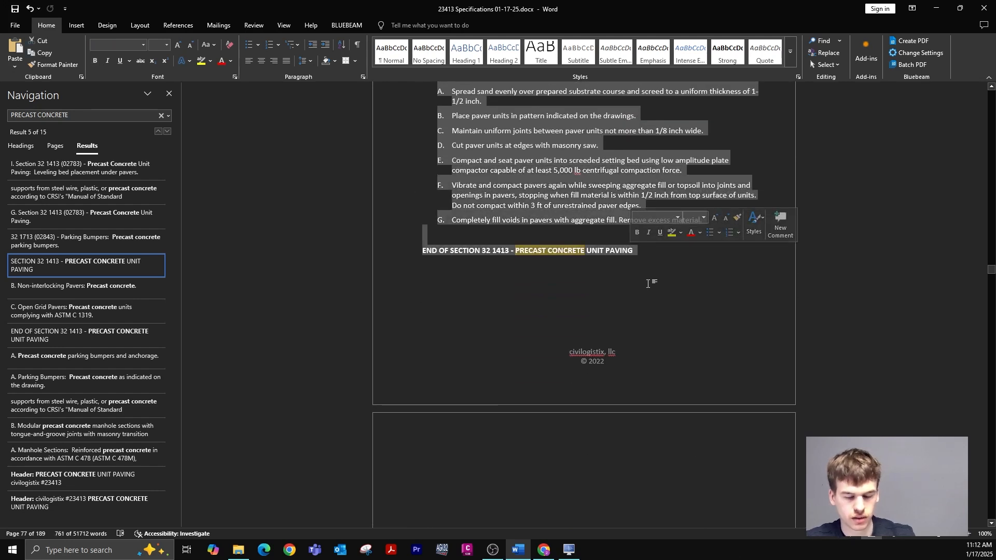
key("Delete")
Step: Examine the transition from the end of Section 32 1313 Concrete Paving to the emptied Precast Concrete Unit Paving page
scroll(648, 284, "up", 1)
scroll(648, 284, "up", 10)
scroll(641, 275, "down", 6)
scroll(638, 269, "up", 4)
scroll(639, 269, "down", 5)
scroll(638, 456, "down", 8)
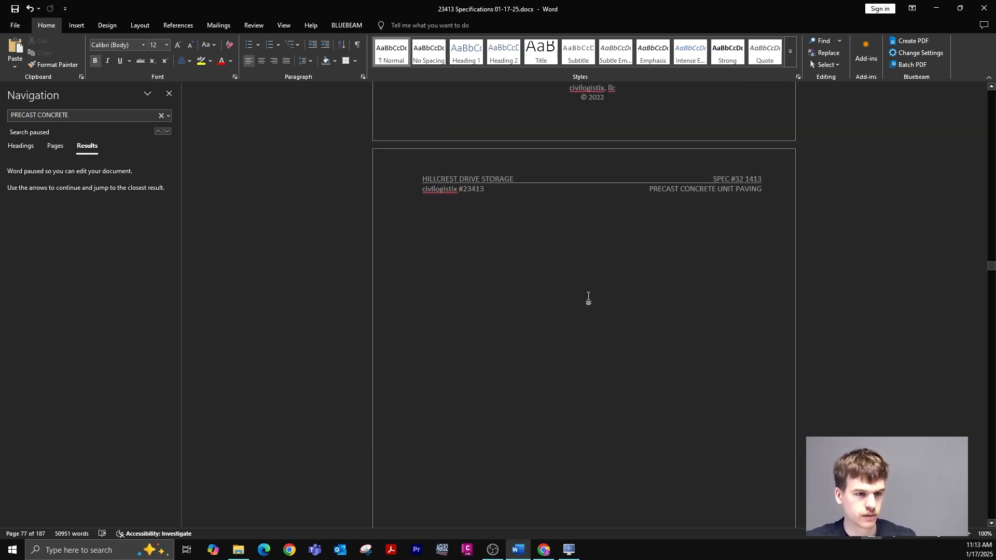
scroll(602, 234, "up", 6)
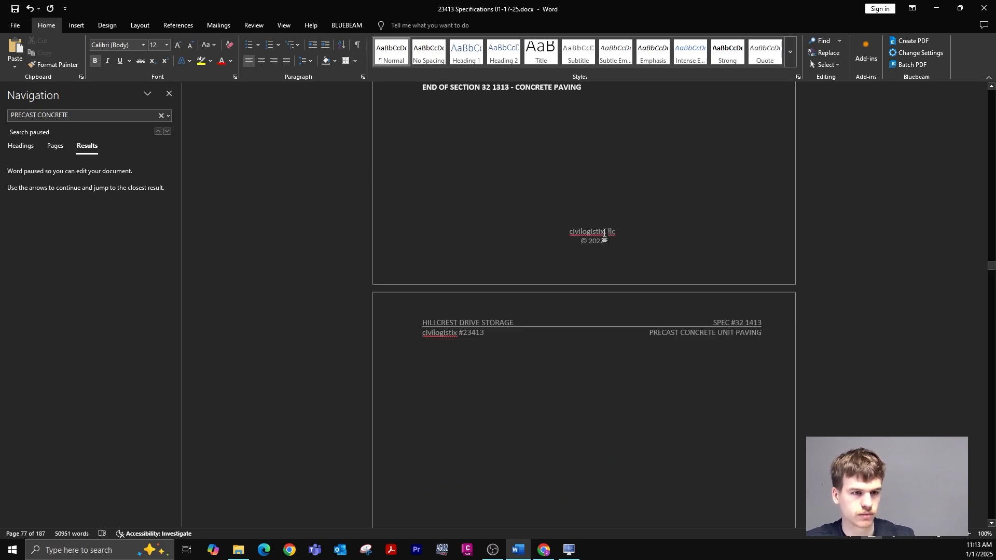
scroll(597, 223, "down", 6)
scroll(596, 208, "up", 12)
scroll(598, 222, "down", 3)
scroll(600, 285, "up", 13)
scroll(623, 271, "down", 3)
scroll(600, 308, "up", 12)
scroll(600, 301, "down", 5)
scroll(596, 298, "up", 6)
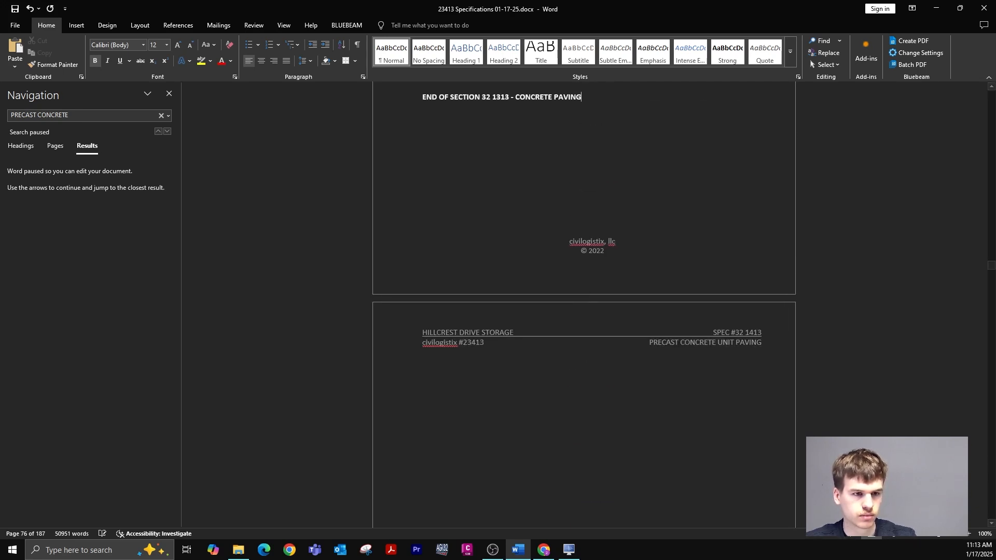
Step: Look through the empty pages that follow the emptied Precast Concrete Unit Paving page
scroll(576, 256, "down", 6)
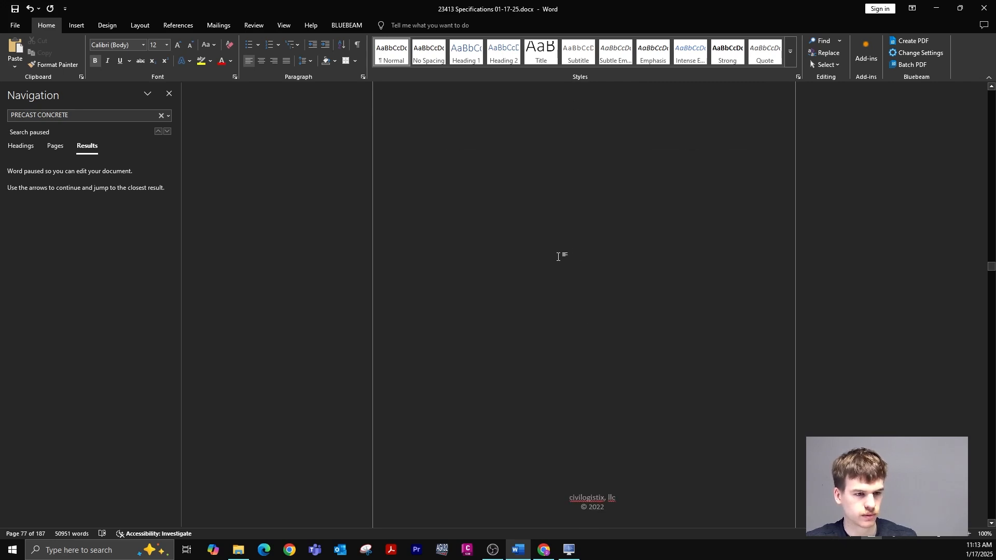
scroll(585, 354, "down", 5)
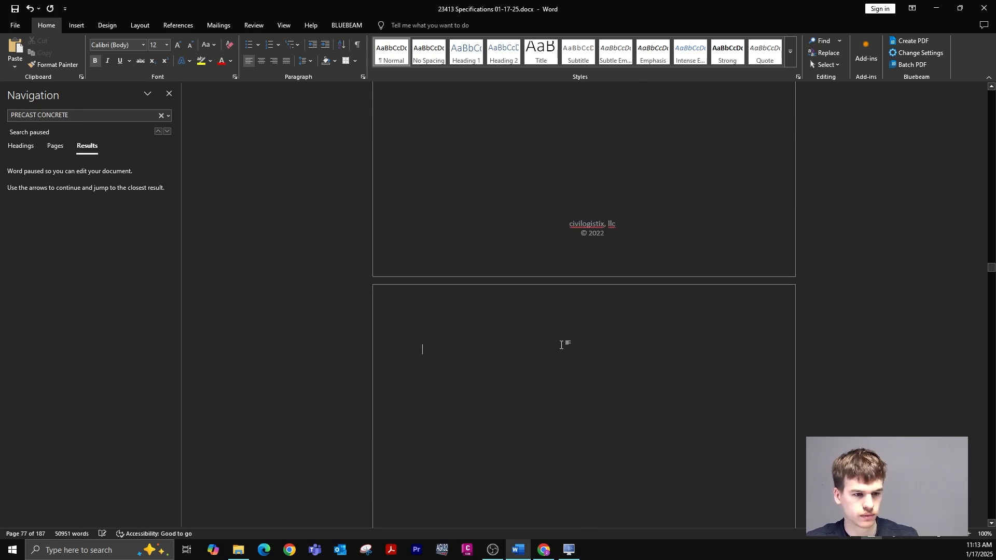
scroll(559, 343, "down", 7)
scroll(591, 229, "down", 7)
scroll(602, 241, "up", 8)
scroll(636, 209, "up", 13)
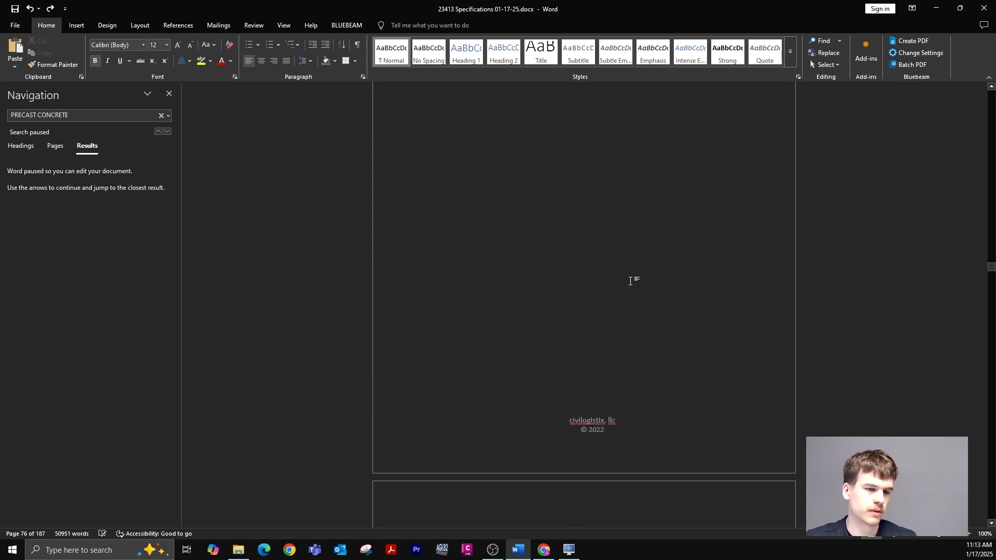
scroll(630, 281, "down", 13)
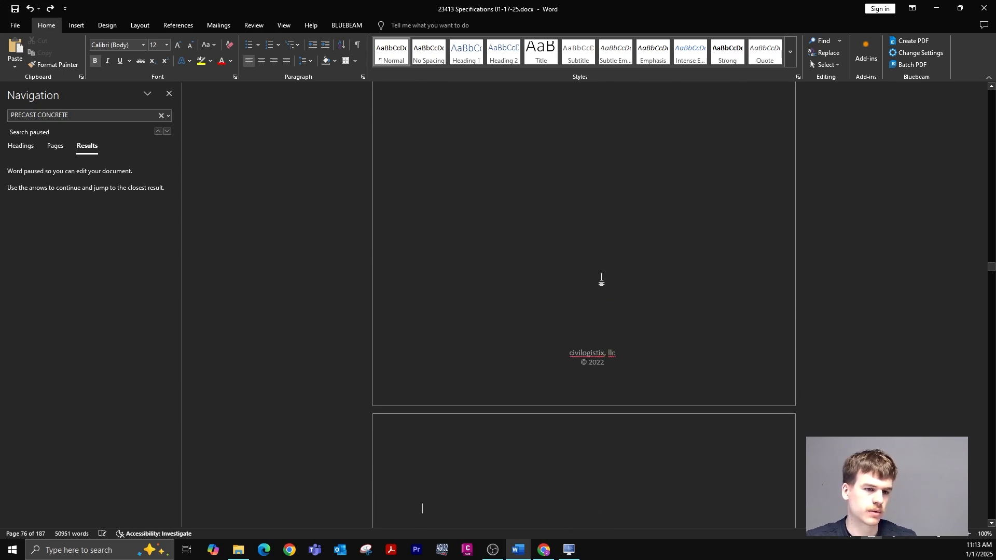
scroll(596, 311, "up", 2)
scroll(606, 321, "down", 13)
scroll(611, 313, "up", 11)
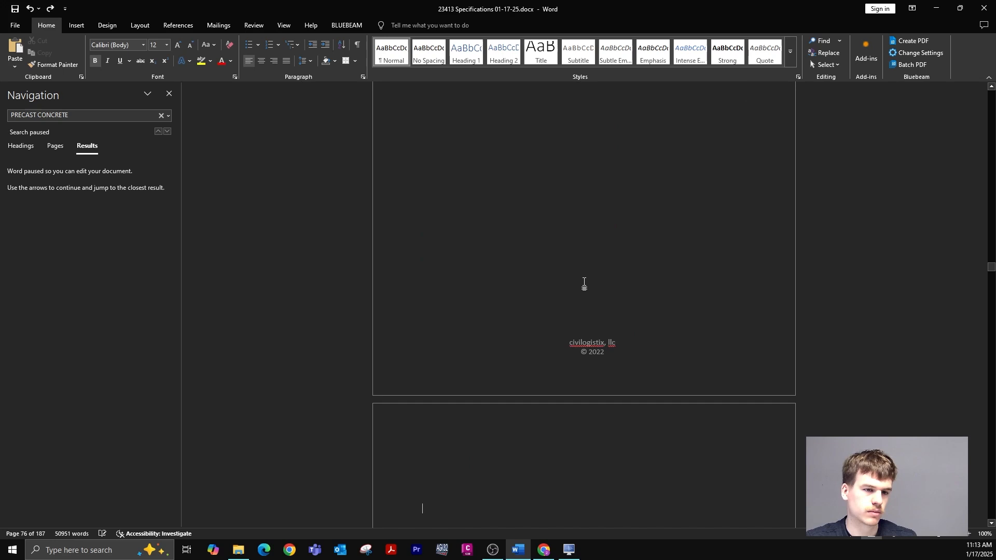
Step: Delete the empty lines above the "Blank Page" text on the page after the emptied precast paving section
scroll(585, 281, "down", 3)
scroll(638, 225, "down", 20)
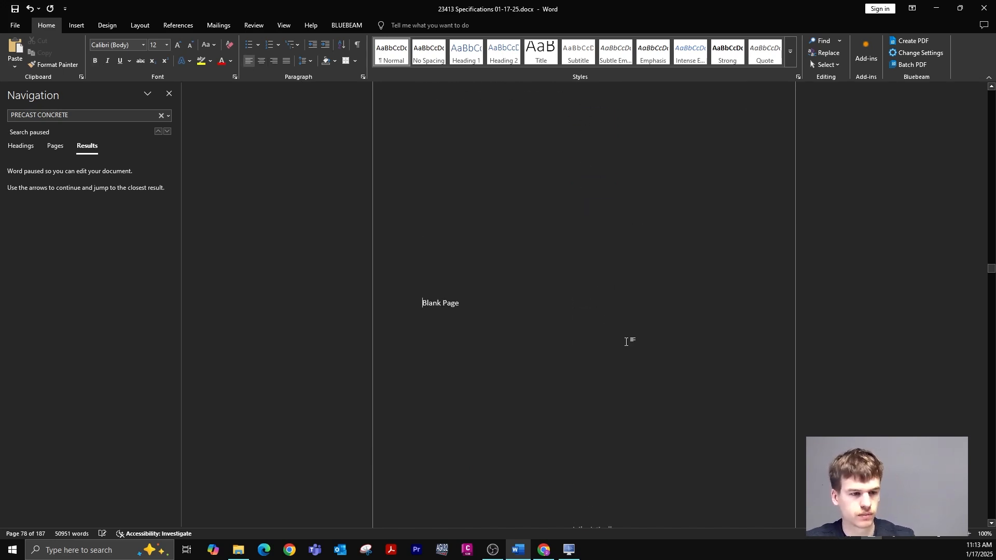
key("BackSpace")
scroll(628, 343, "up", 15)
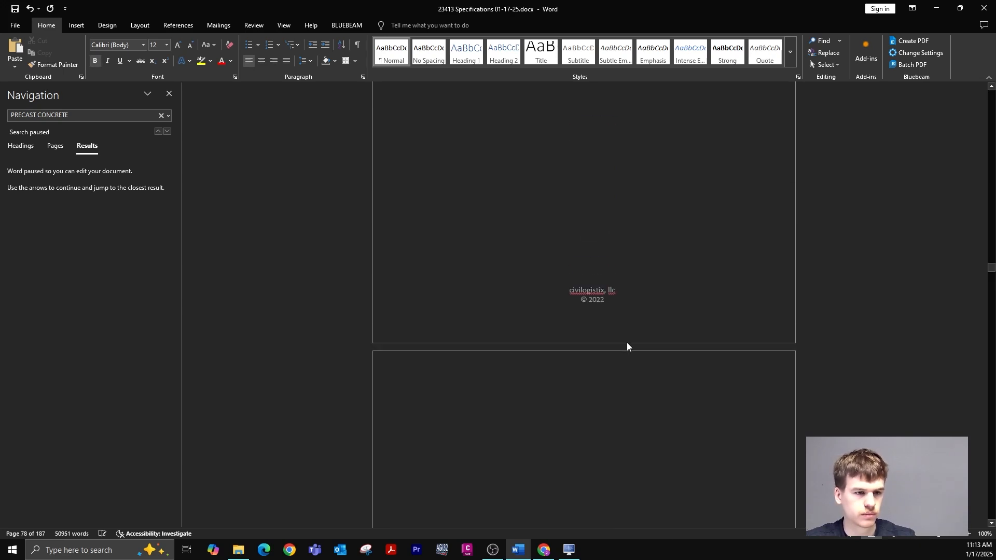
scroll(632, 333, "down", 11)
key("BackSpace")
key("BackSpace")
key("BackSpace")
key("BackSpace")
key("BackSpace")
key("BackSpace")
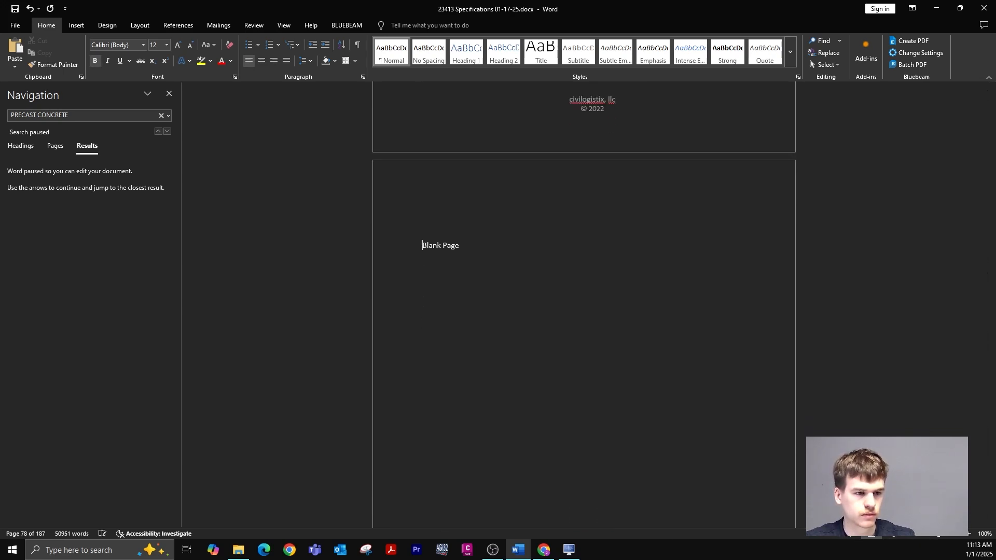
key("BackSpace")
Step: Try to remove the leftover Precast Concrete Unit Paving page by deleting backward toward the closing line of Section 32 1313
scroll(659, 374, "up", 11)
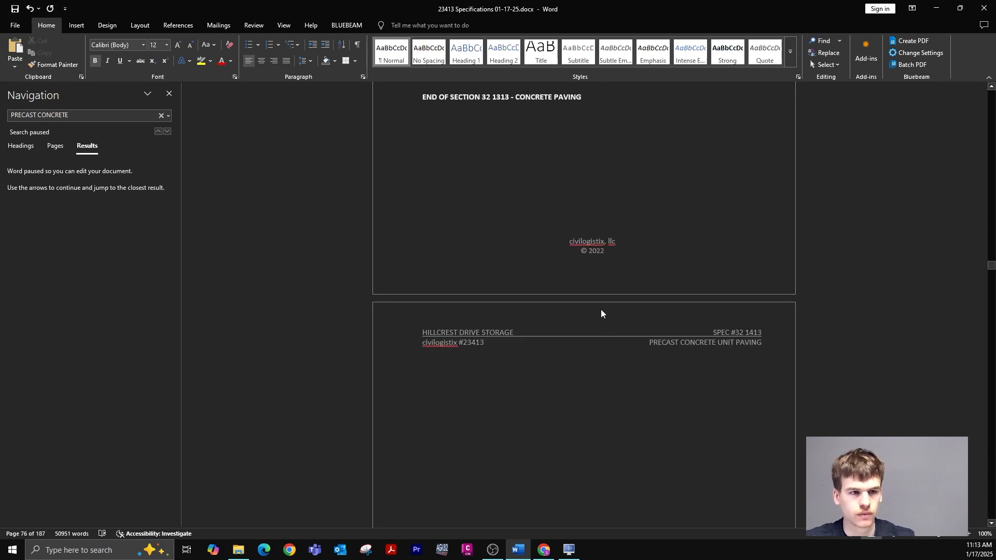
scroll(623, 268, "down", 11)
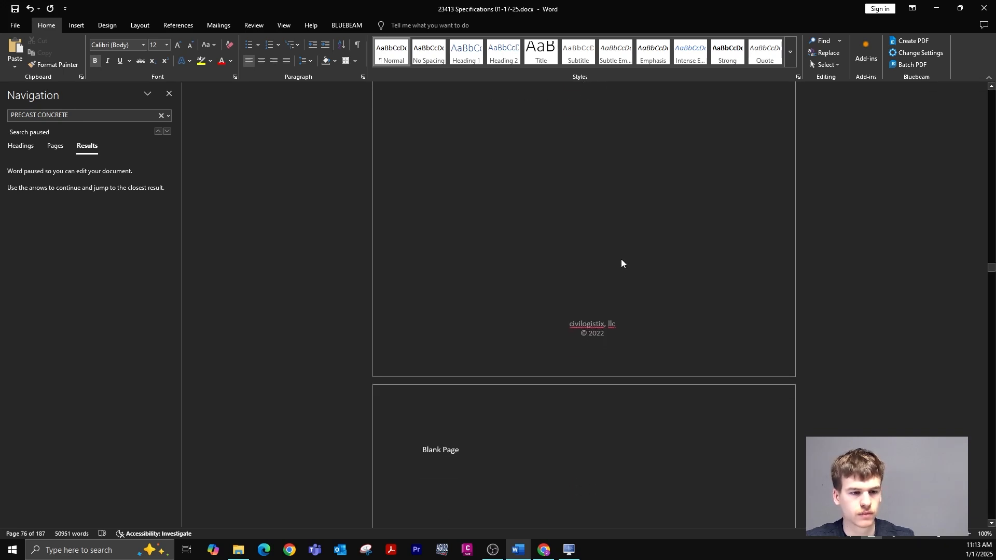
scroll(622, 265, "up", 12)
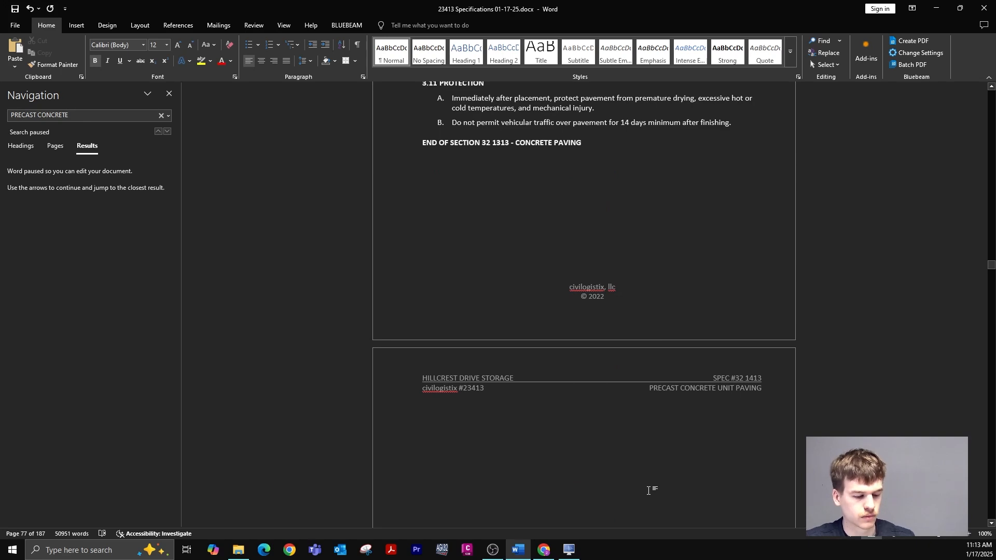
key("BackSpace")
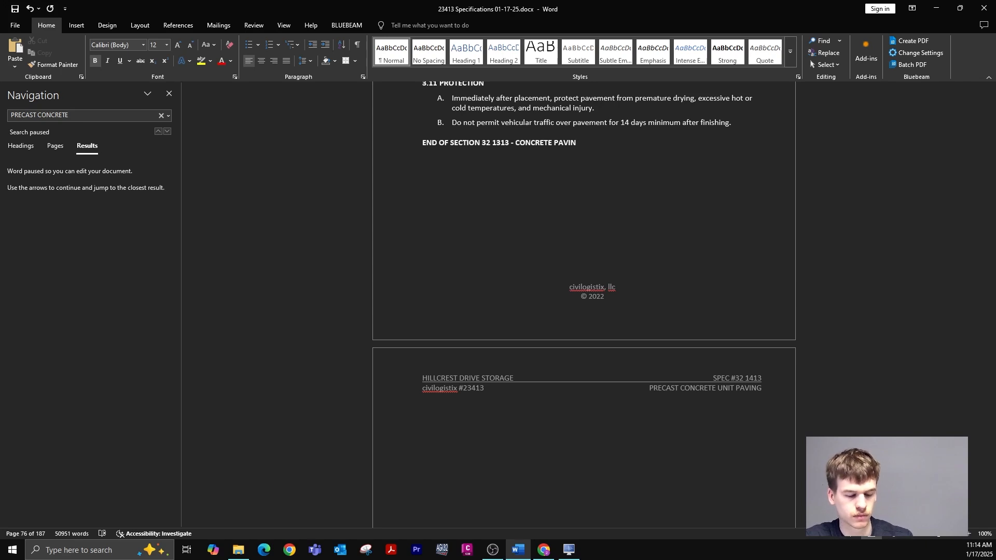
key("Right")
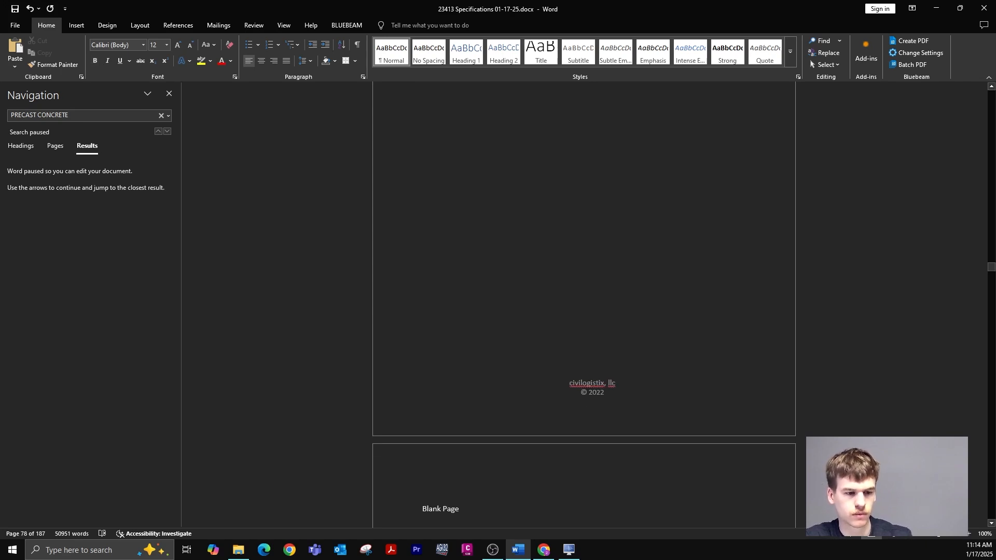
key("Left")
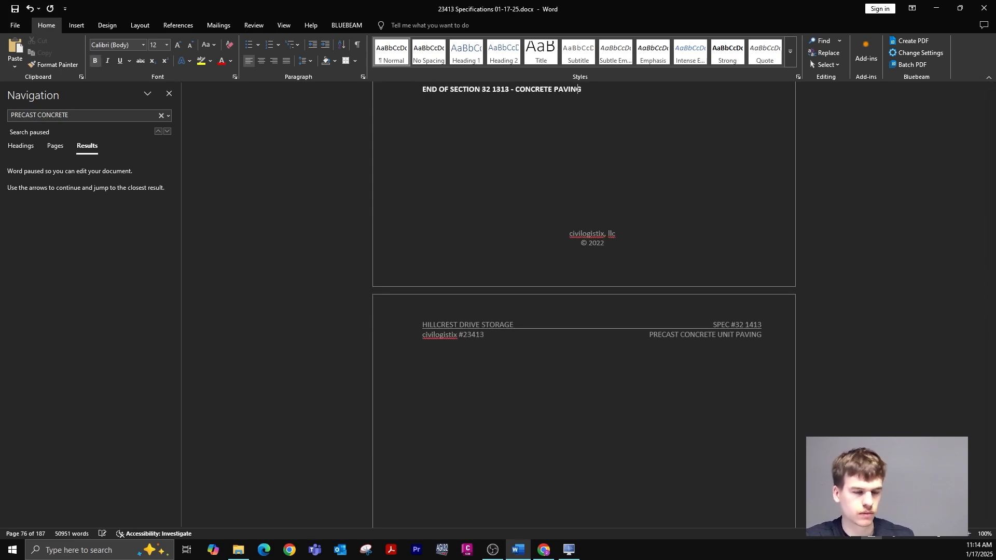
Step: Center the "Blank Page" text on the page after the emptied precast paving section
scroll(715, 328, "down", 10)
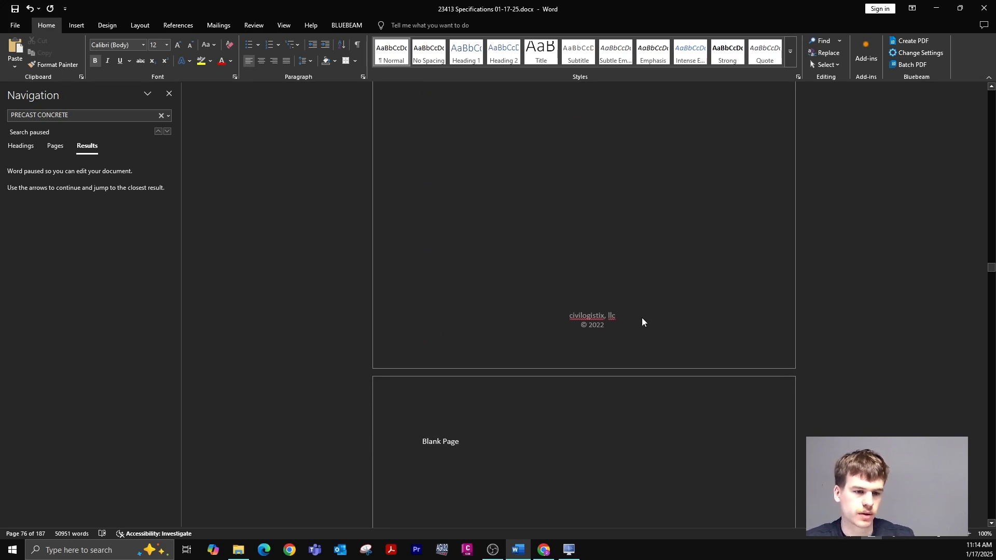
left_click(583, 478)
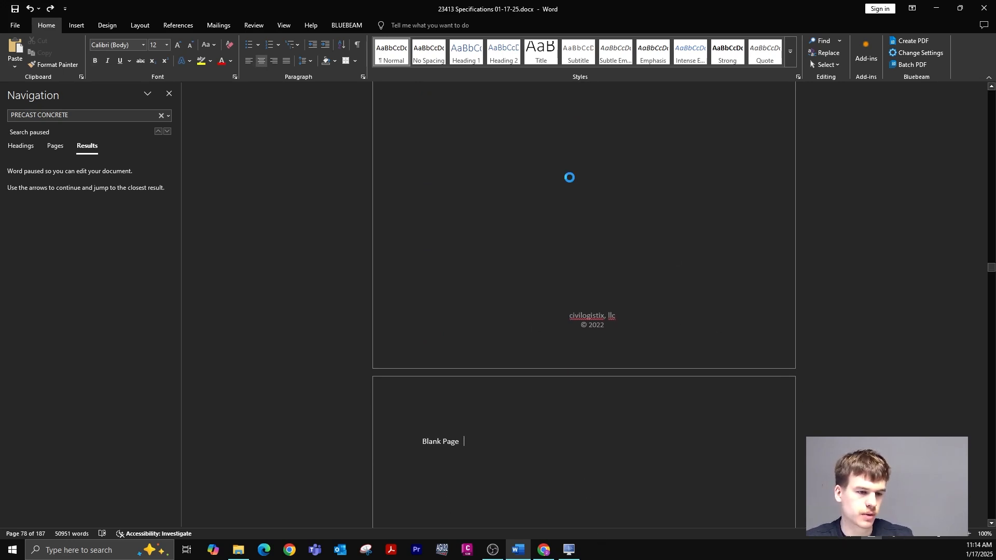
left_click(569, 178)
scroll(609, 317, "up", 9)
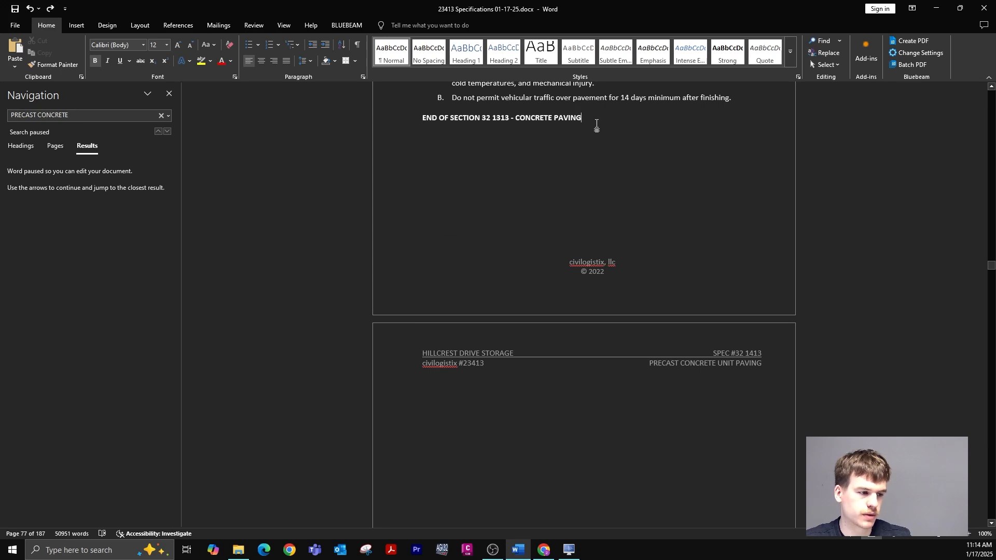
scroll(636, 209, "down", 3)
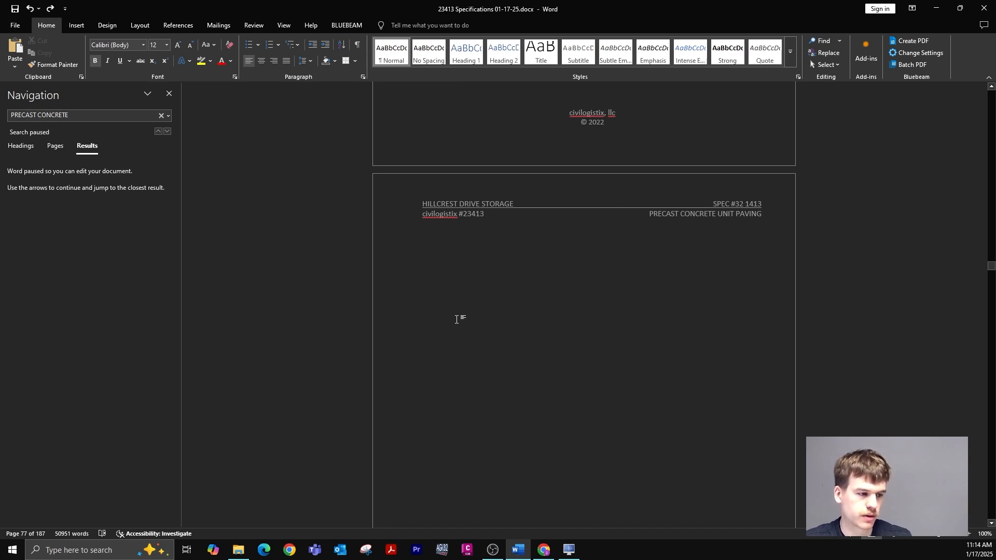
scroll(547, 296, "down", 20)
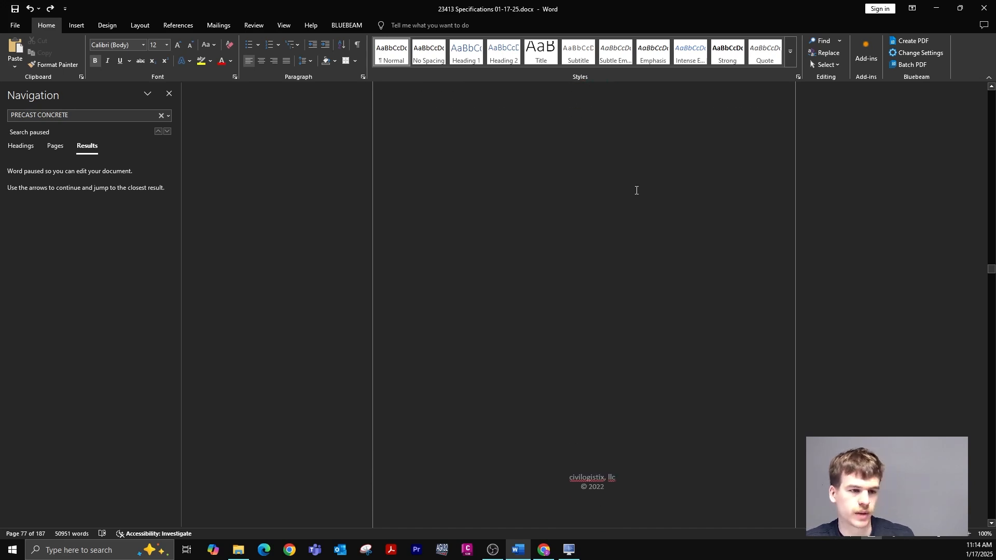
scroll(524, 224, "up", 2)
left_click(406, 300)
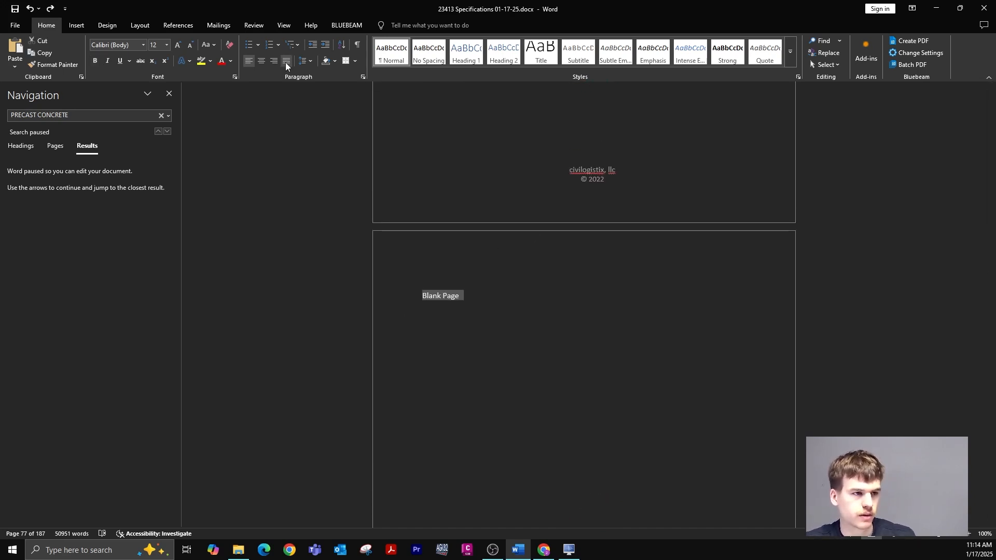
left_click(264, 60)
scroll(747, 265, "down", 12)
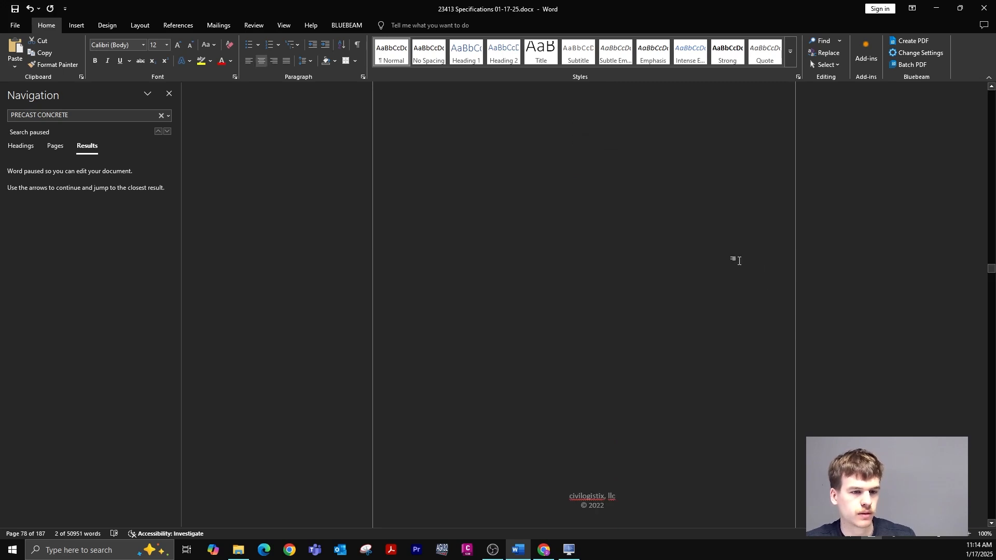
scroll(684, 259, "up", 12)
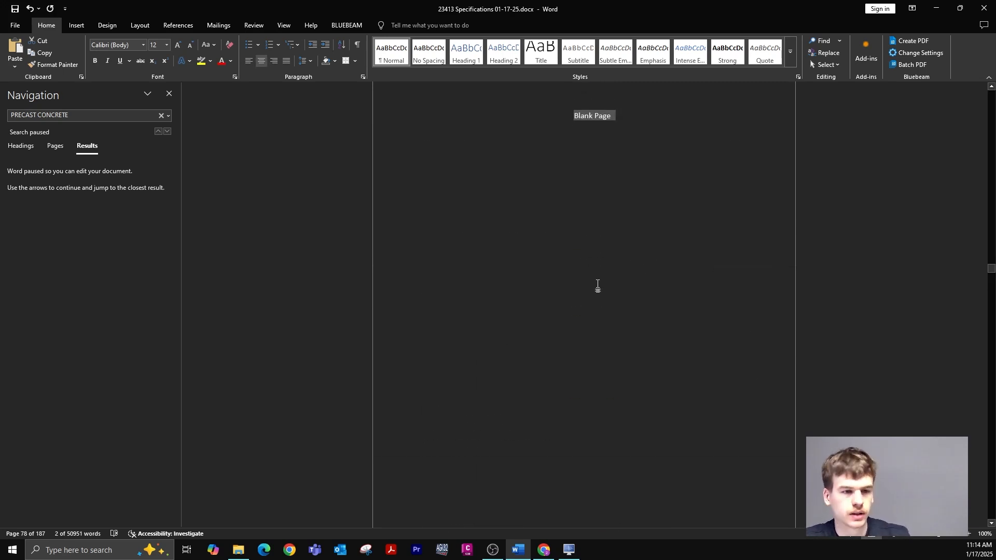
Step: Delete the "Blank Page" text, keeping the closing line of Section 32 1313 as "CONCRETE PAVING"
left_click(619, 124)
triple_click(611, 121)
key("BackSpace")
key("BackSpace")
key("BackSpace")
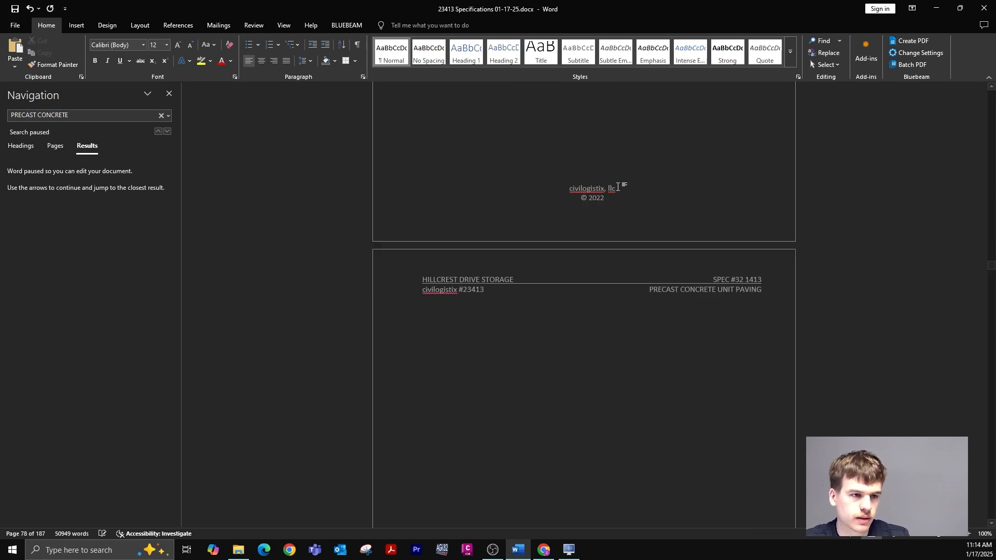
key("BackSpace")
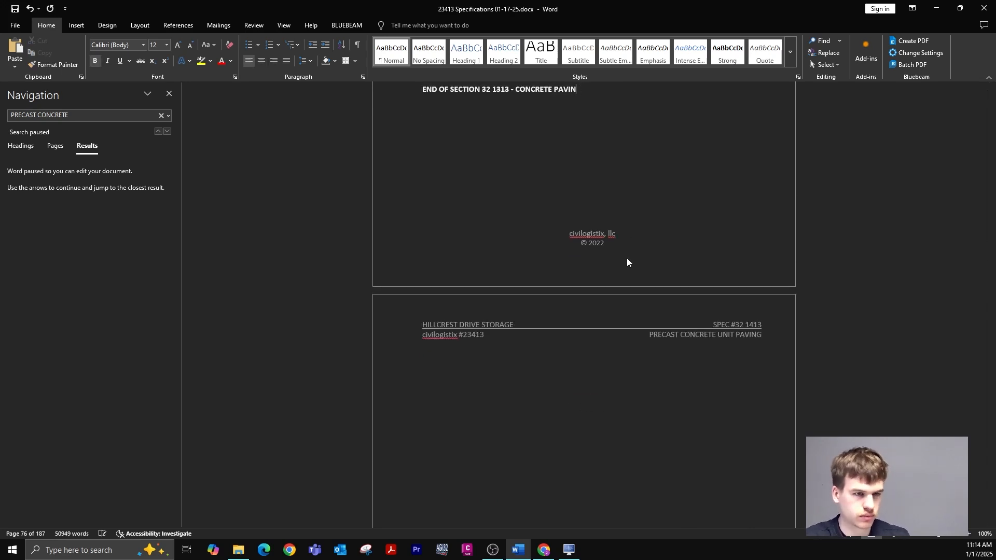
type("G")
Step: Recheck the former "Blank Page" page and the emptied precast paving page before it
scroll(577, 128, "down", 15)
scroll(656, 204, "down", 1)
left_click(580, 292)
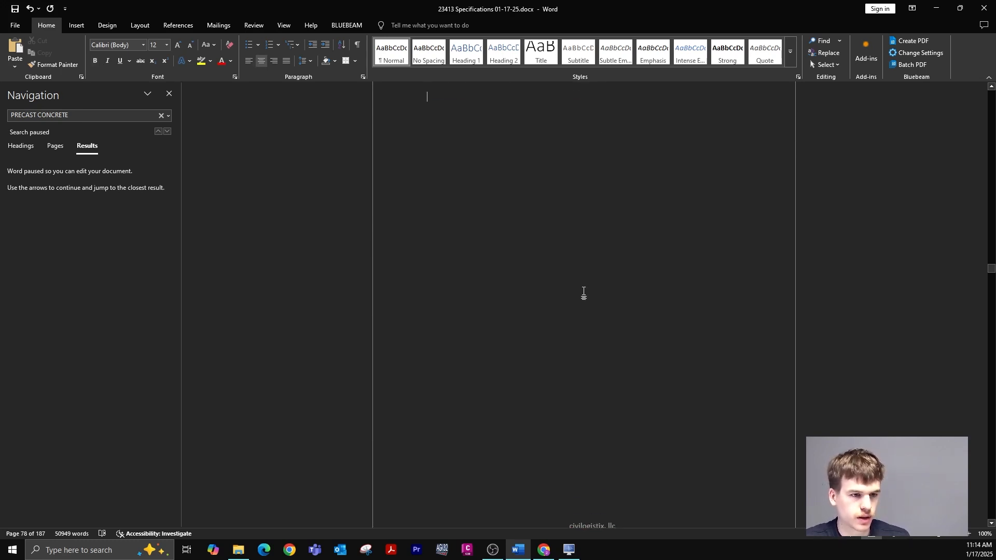
scroll(590, 292, "up", 15)
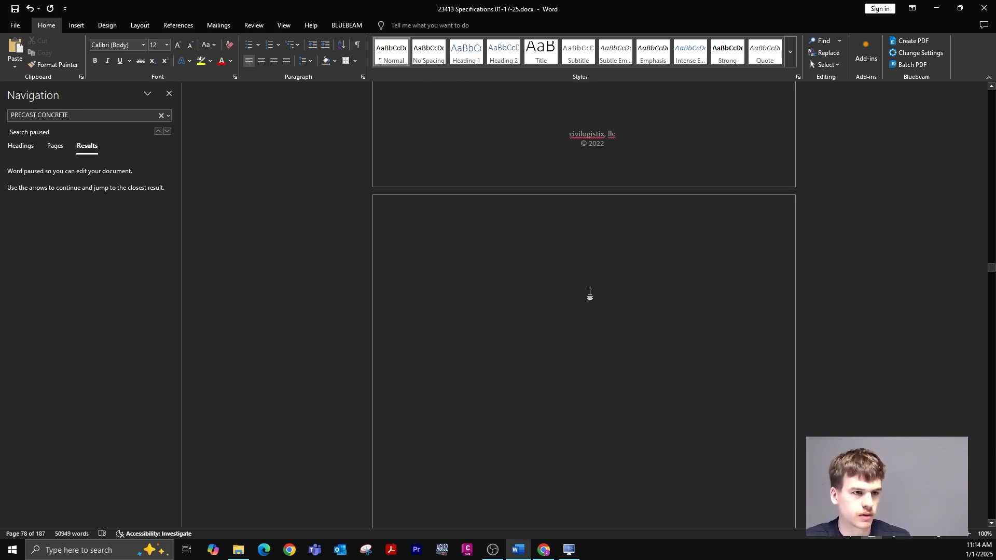
scroll(590, 291, "up", 3)
scroll(591, 291, "down", 15)
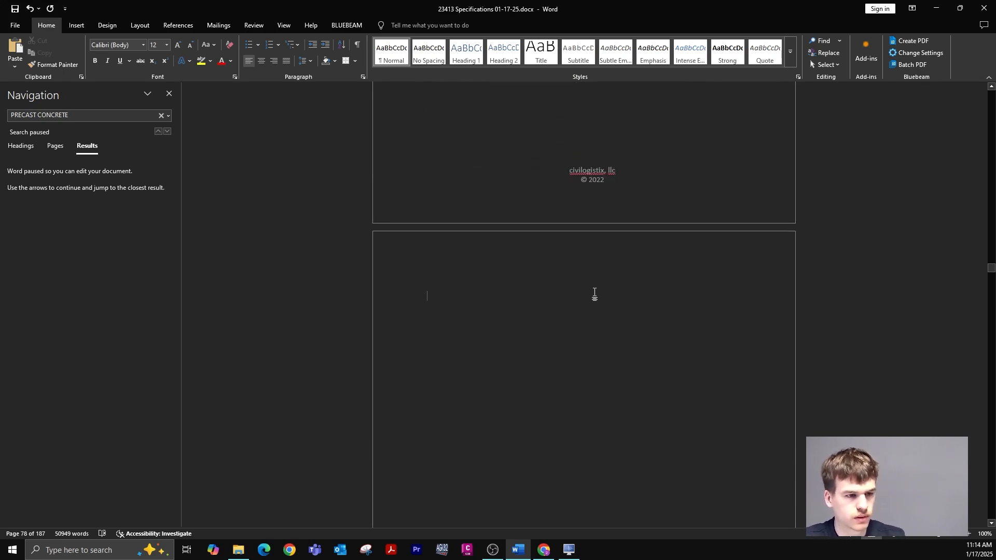
Step: Delete the full text of Section 32 1416 - Brick Unit Paving and complete the closing line of Section 32 1313 as "CONCRETE PAVING"
scroll(563, 311, "down", 3)
scroll(563, 311, "up", 5)
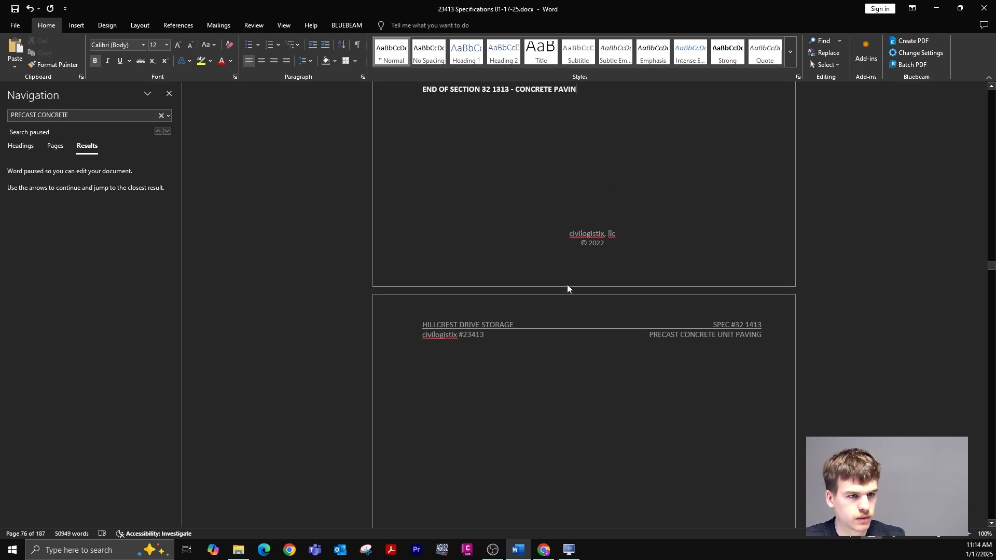
scroll(572, 283, "down", 3)
scroll(576, 283, "up", 3)
scroll(584, 281, "down", 5)
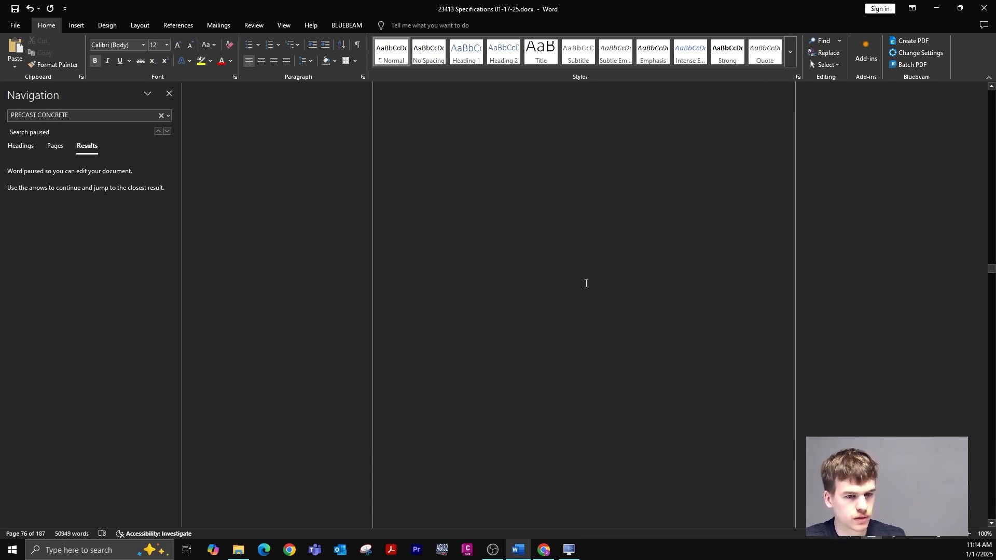
scroll(598, 273, "down", 3)
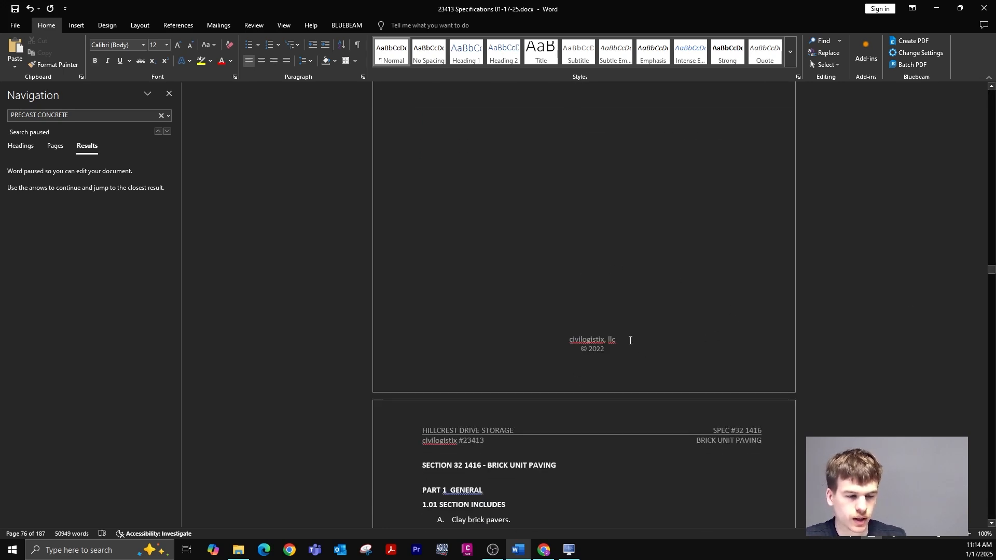
scroll(436, 320, "down", 5)
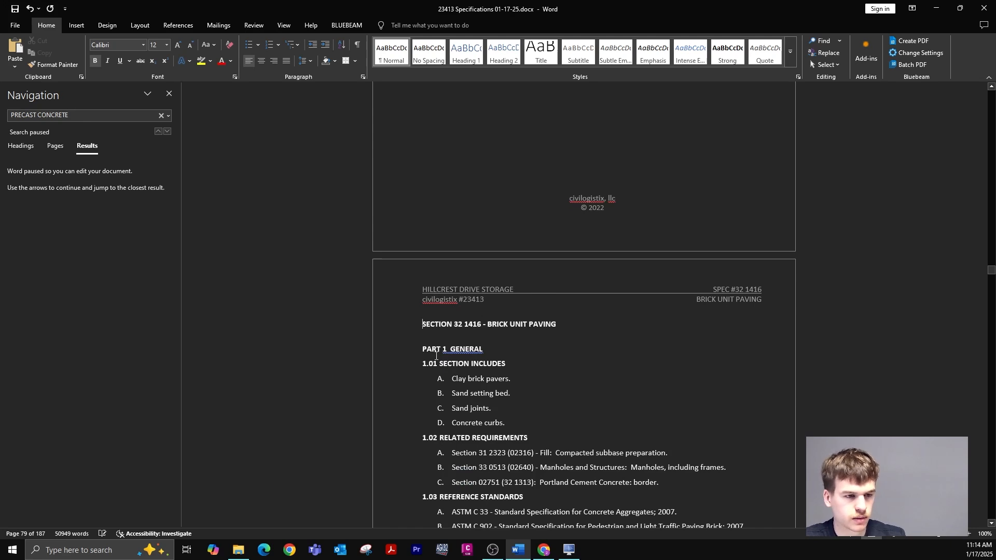
scroll(435, 356, "up", 10)
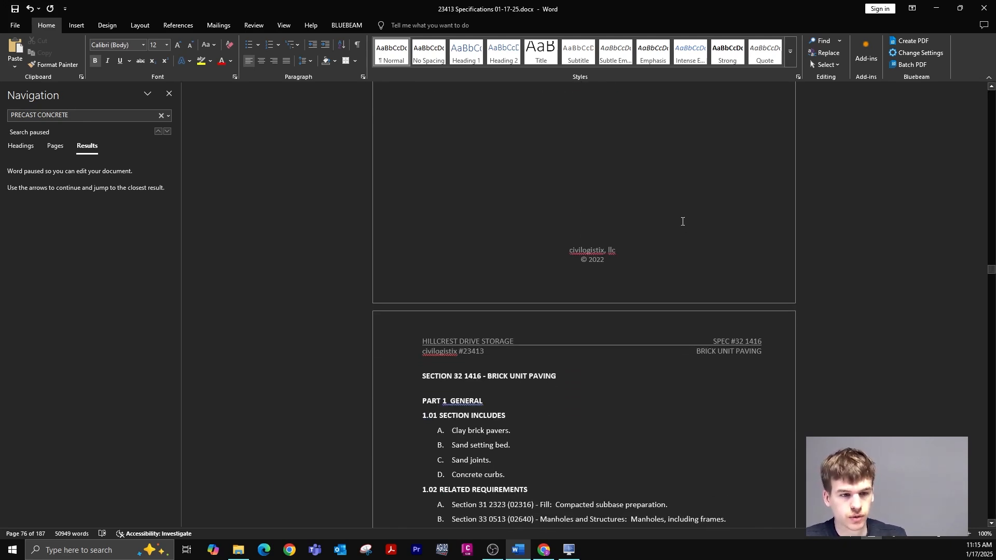
scroll(695, 225, "down", 10)
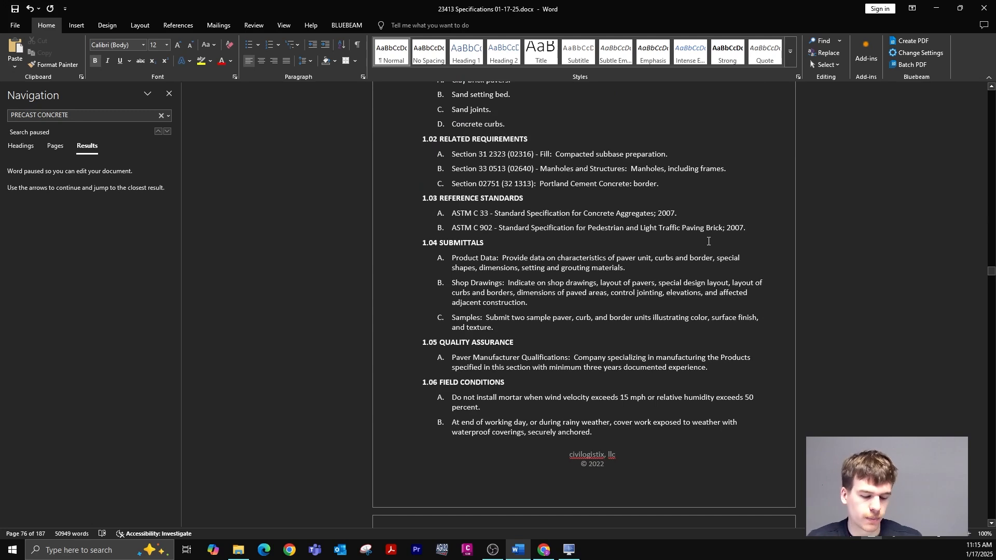
scroll(708, 241, "up", 3)
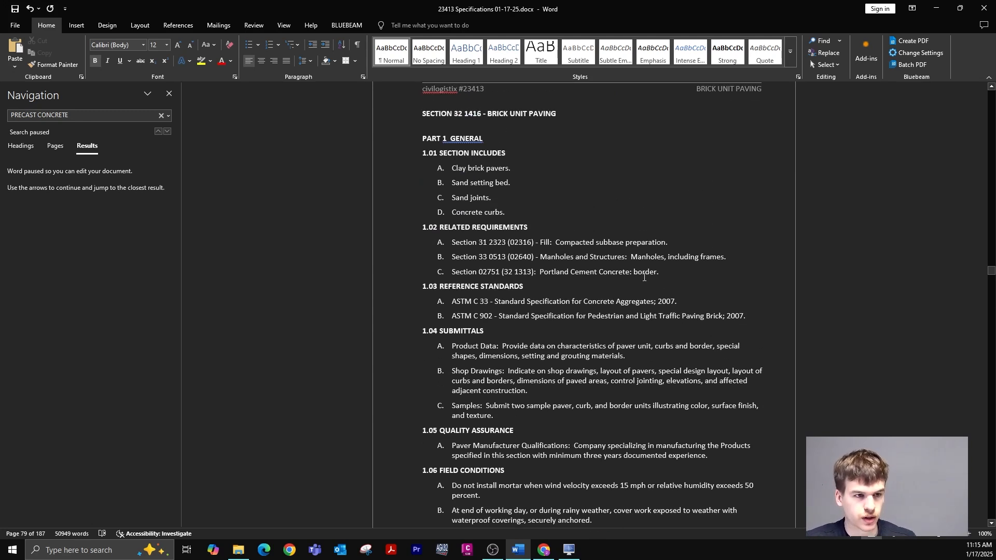
left_click_drag(423, 127, 585, 196)
key("Delete")
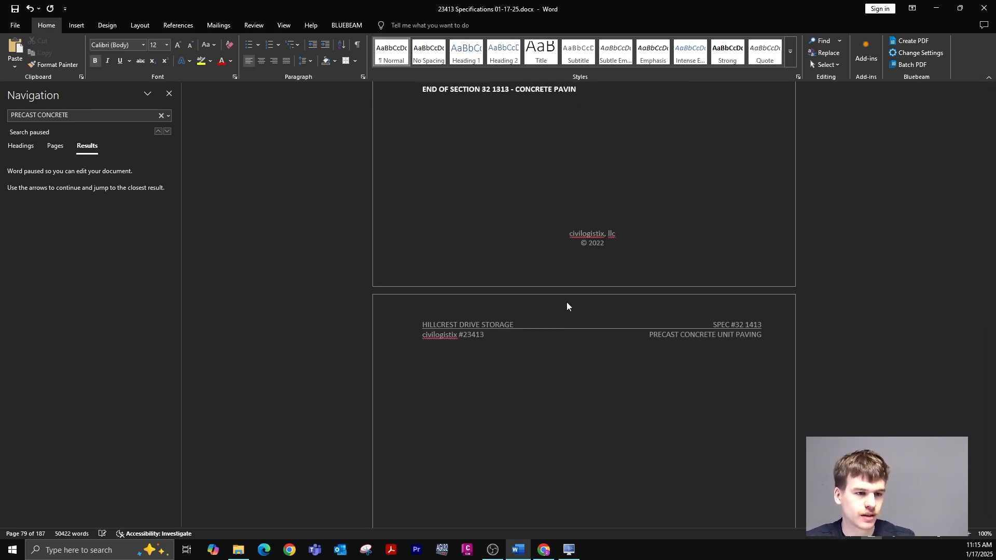
type("G")
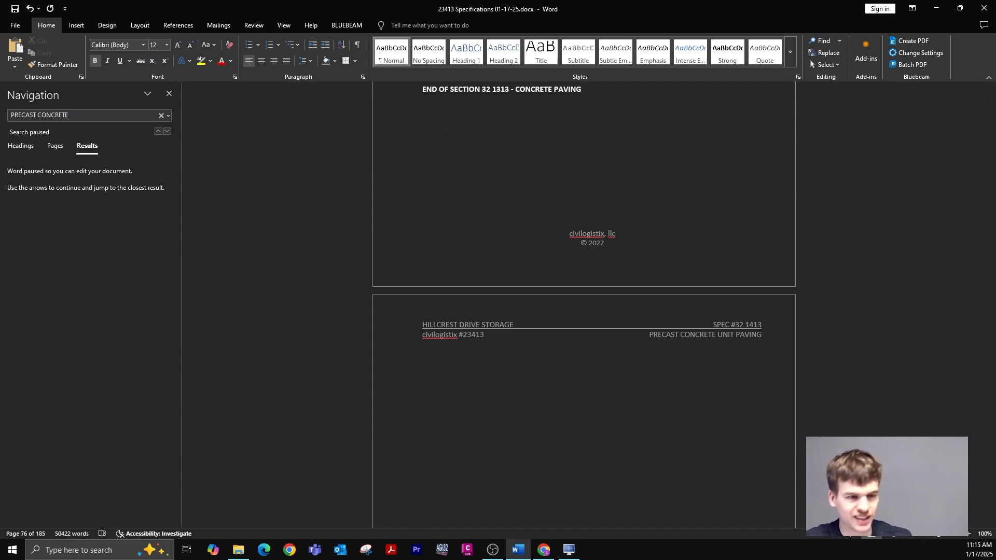
Step: Search the document for "STEEL GUARD" and delete the entire text of Section 32 1731 - Steel Guardrail
scroll(661, 253, "down", 20)
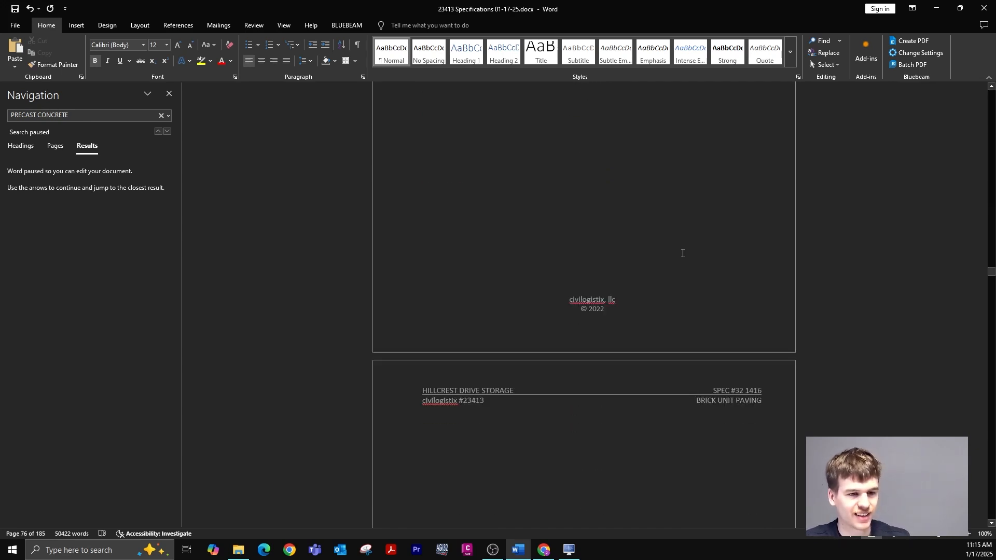
scroll(680, 255, "down", 18)
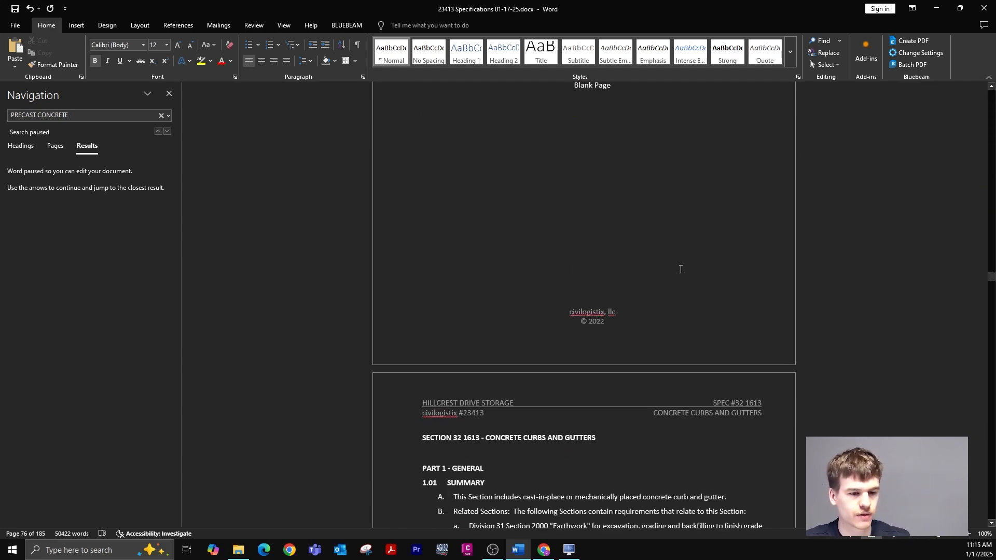
scroll(684, 271, "down", 18)
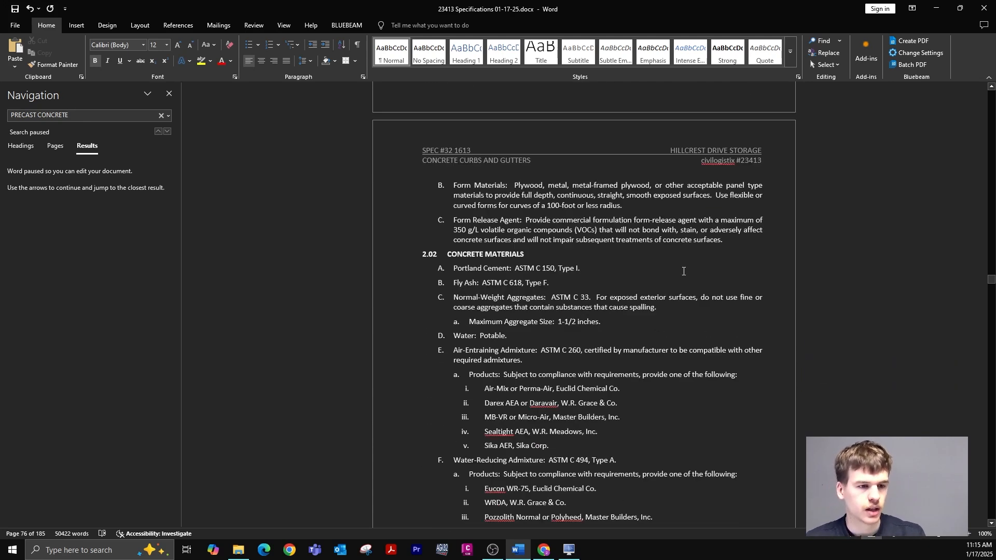
scroll(683, 271, "down", 1)
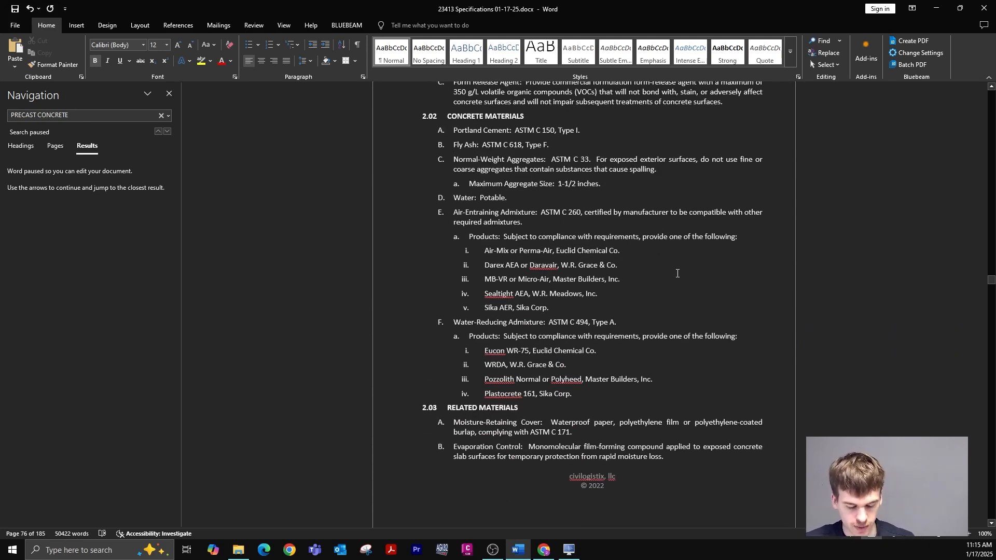
scroll(677, 273, "down", 20)
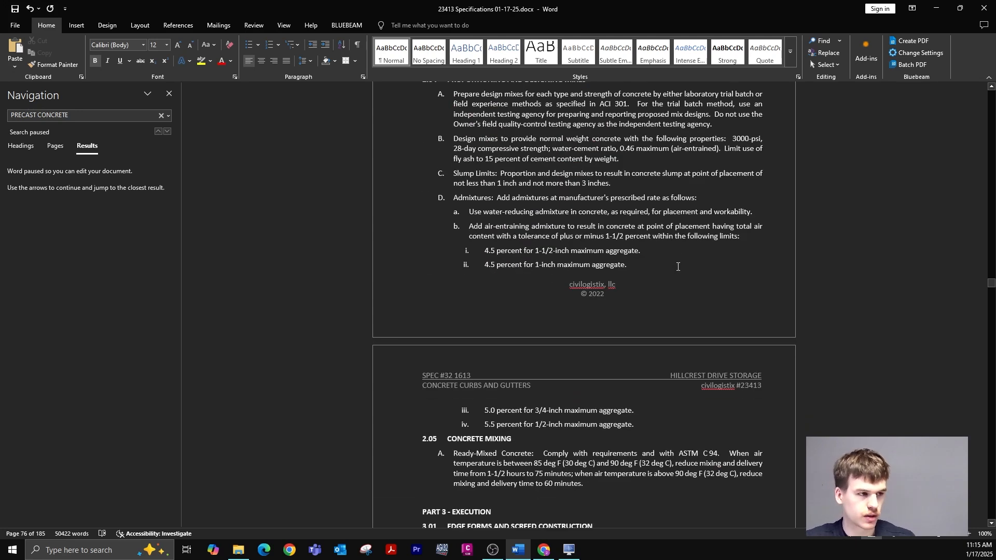
type("f")
key("BackSpace")
left_click(161, 115)
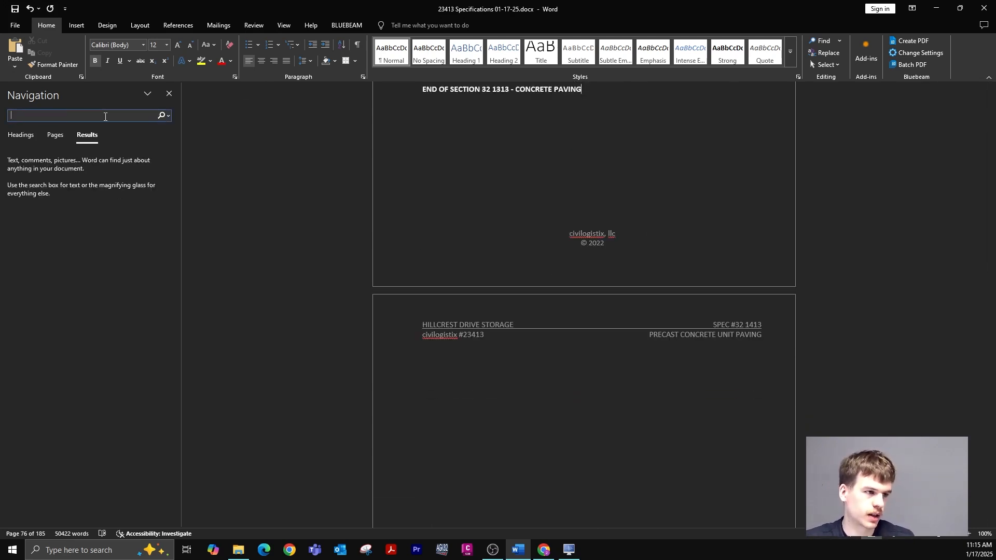
type("STEEL ")
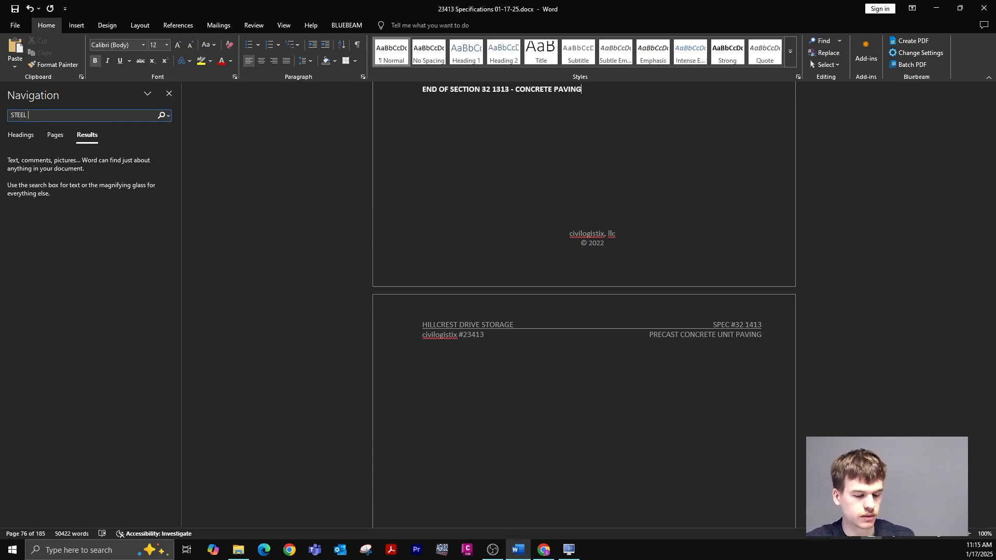
type("GUARD")
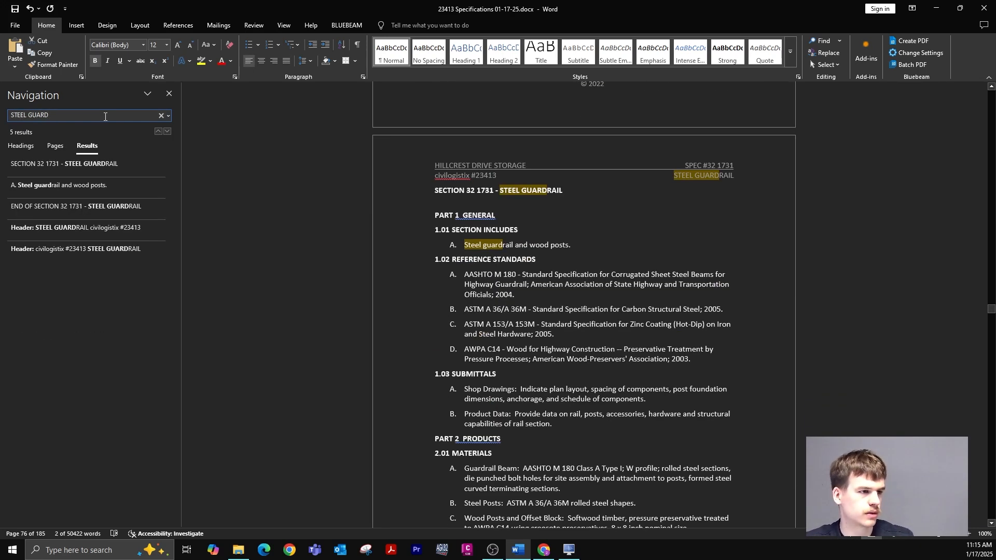
left_click(107, 165)
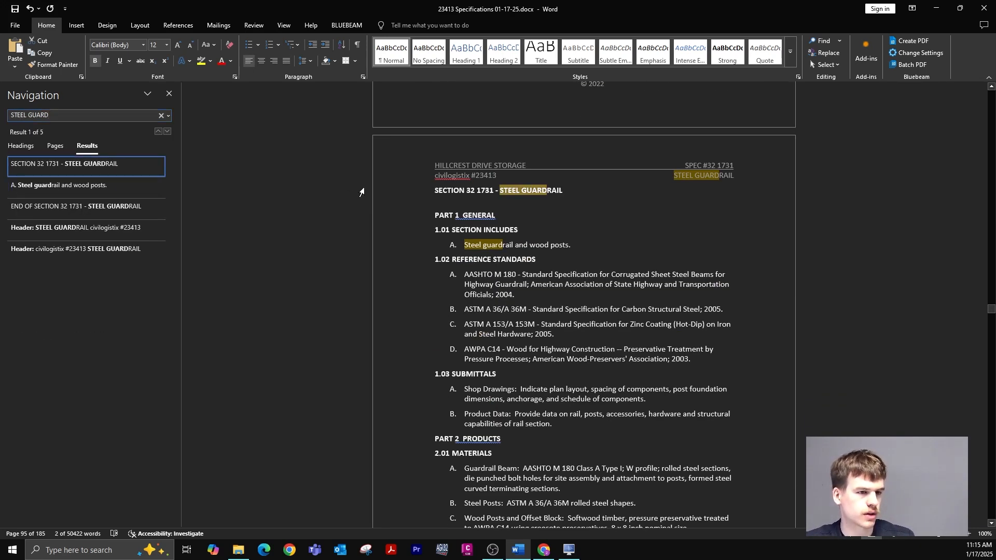
left_click_drag(435, 192, 592, 133)
key("Delete")
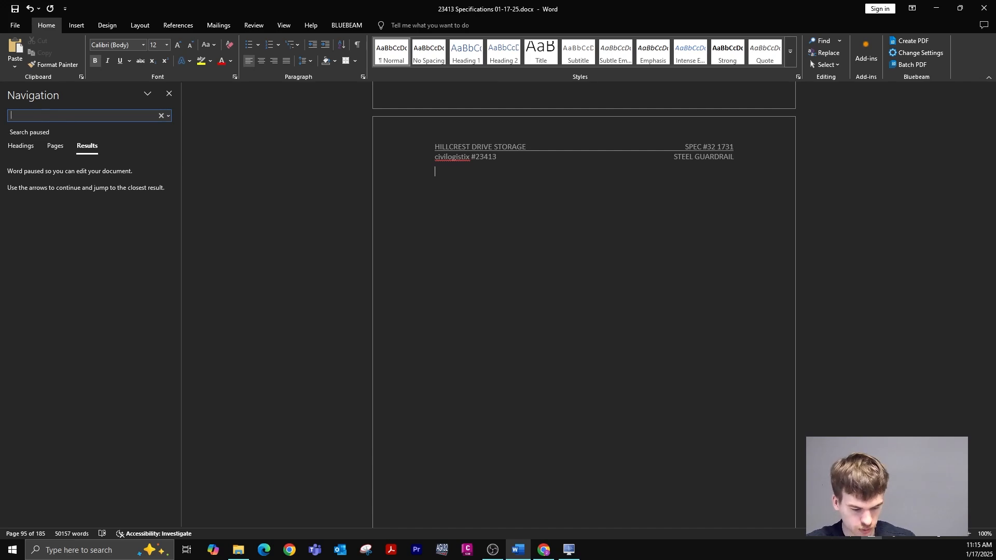
Step: Search for "CHAIN" and delete Section 32 3113 - Chain Link Fences and Gates through its closing line
key("Return")
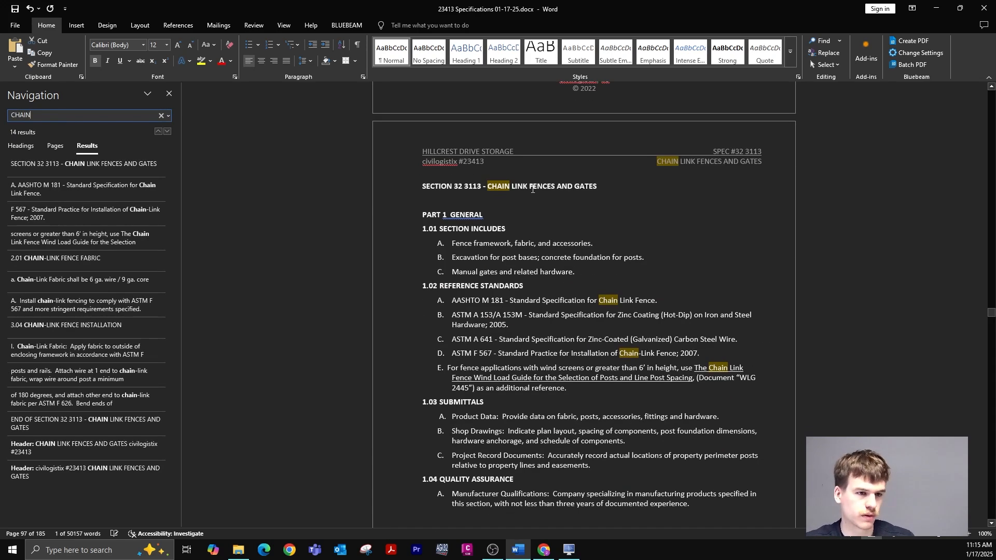
left_click_drag(421, 189, 678, 223)
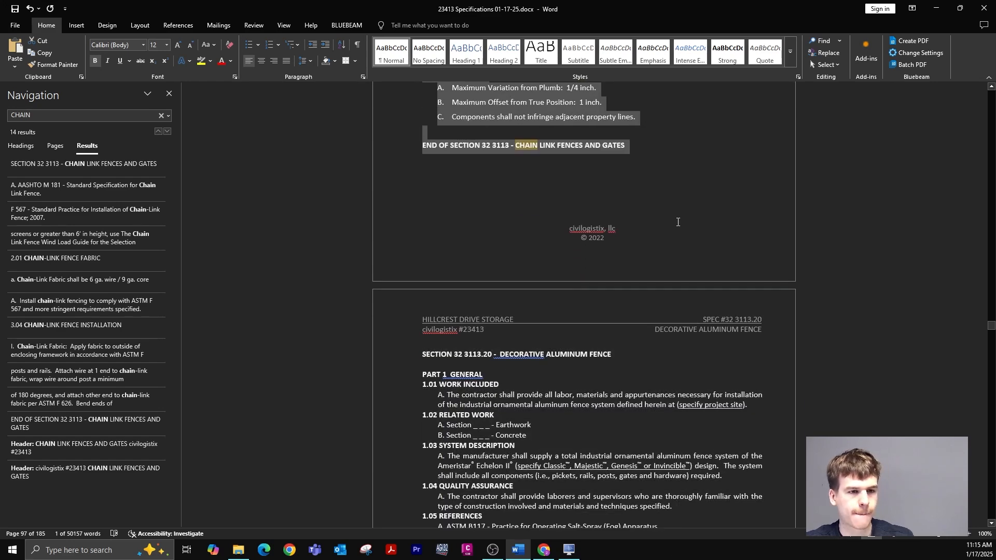
key("Delete")
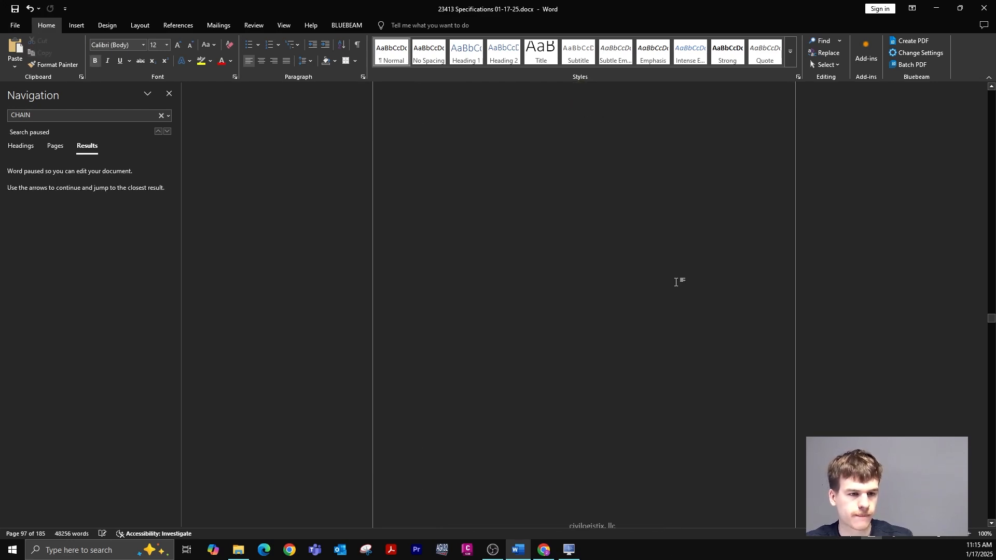
Step: Return to the table of contents at the front of the specifications and save the document
scroll(686, 257, "up", 10)
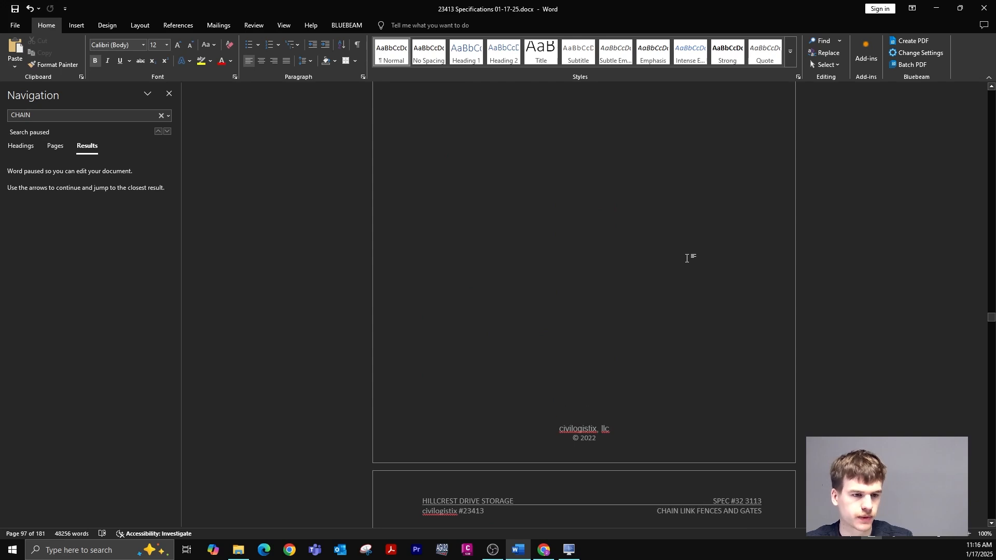
scroll(683, 261, "up", 3)
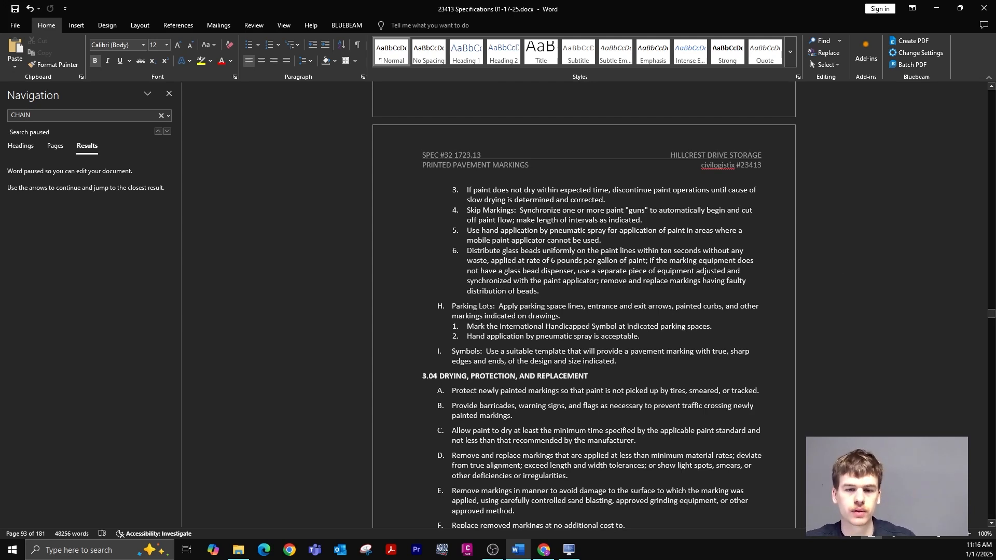
left_click_drag(992, 318, 992, 106)
scroll(591, 304, "up", 20)
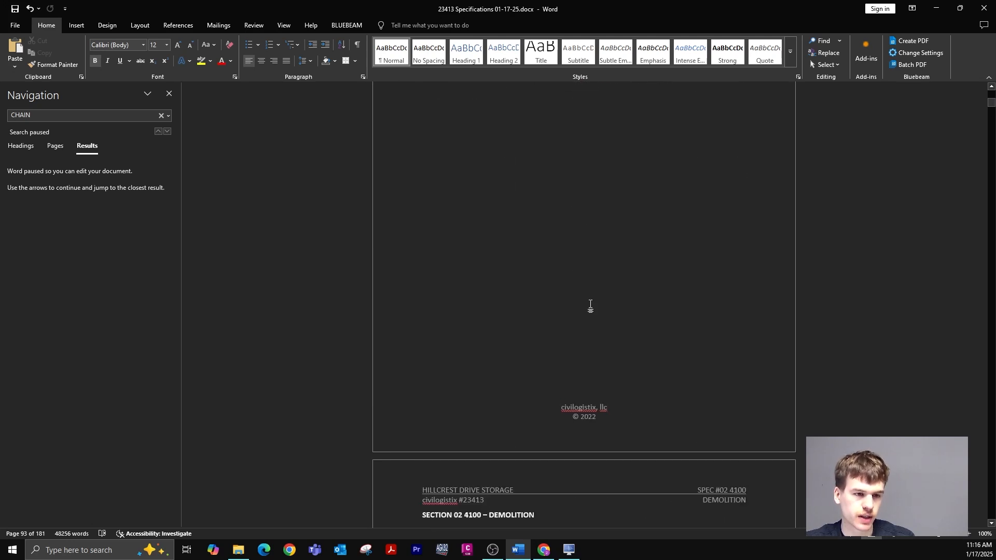
scroll(591, 304, "up", 6)
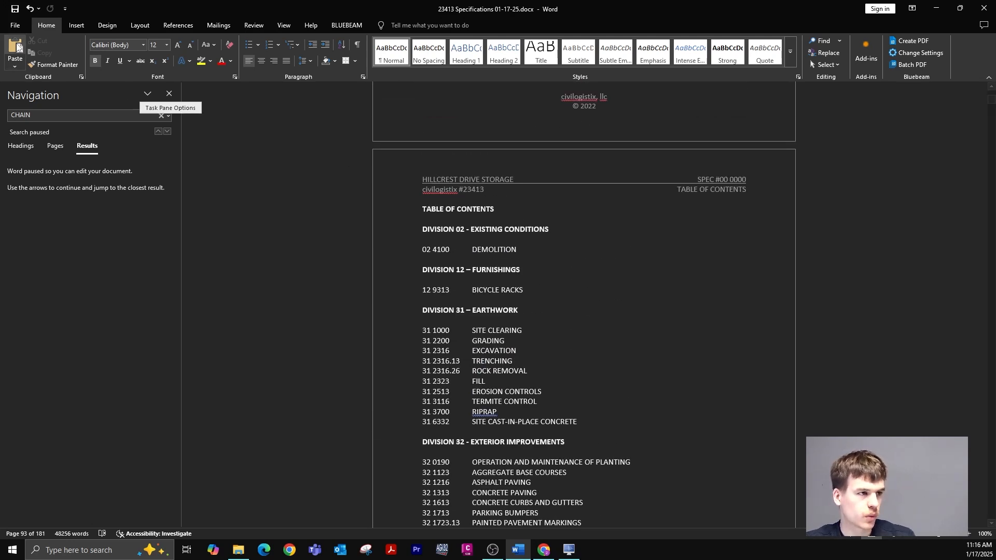
left_click(15, 25)
left_click(46, 169)
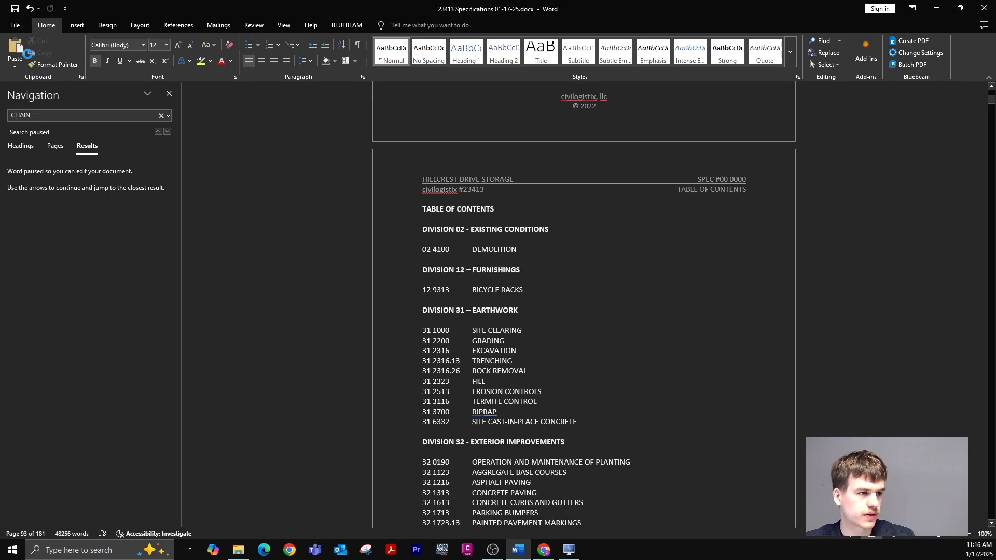
Step: Save a PDF copy of the specifications in the project's 8.1 Specifications folder
left_click(21, 27)
left_click(33, 188)
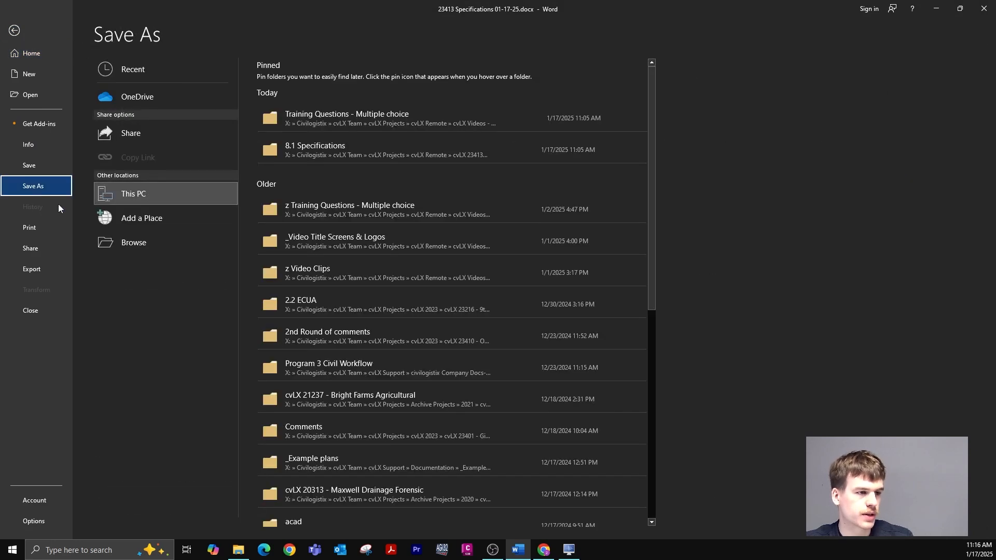
left_click(136, 246)
key("Escape")
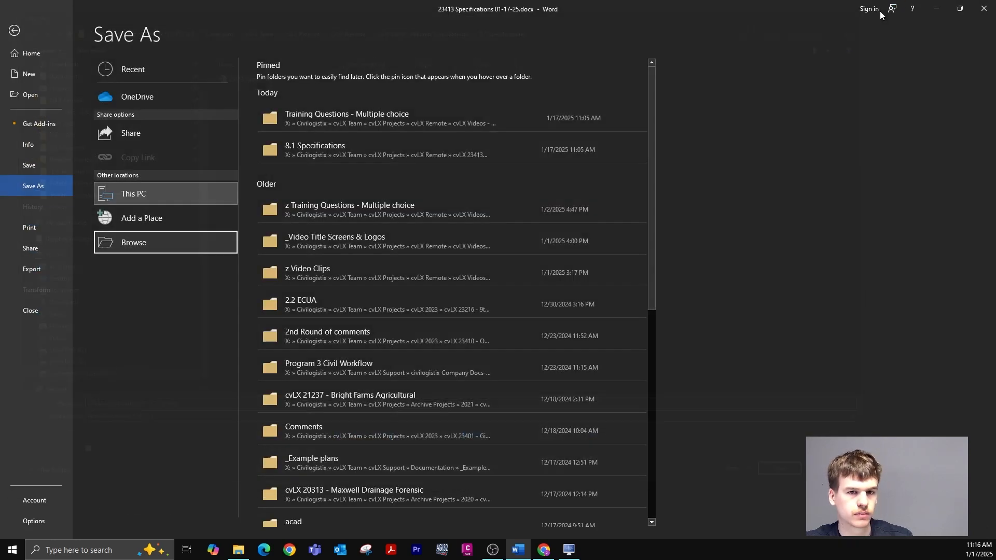
left_click(132, 245)
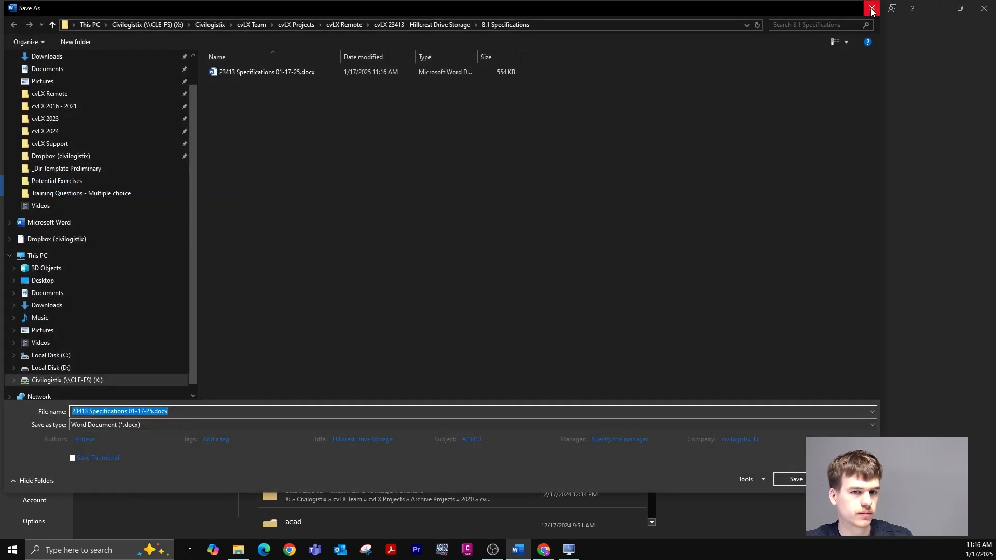
key("Escape")
left_click(119, 241)
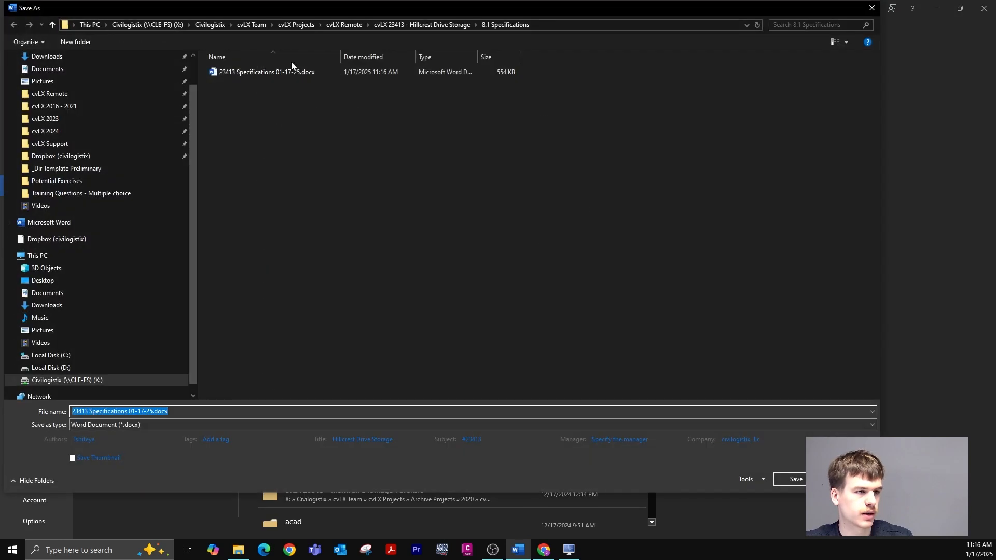
left_click(82, 425)
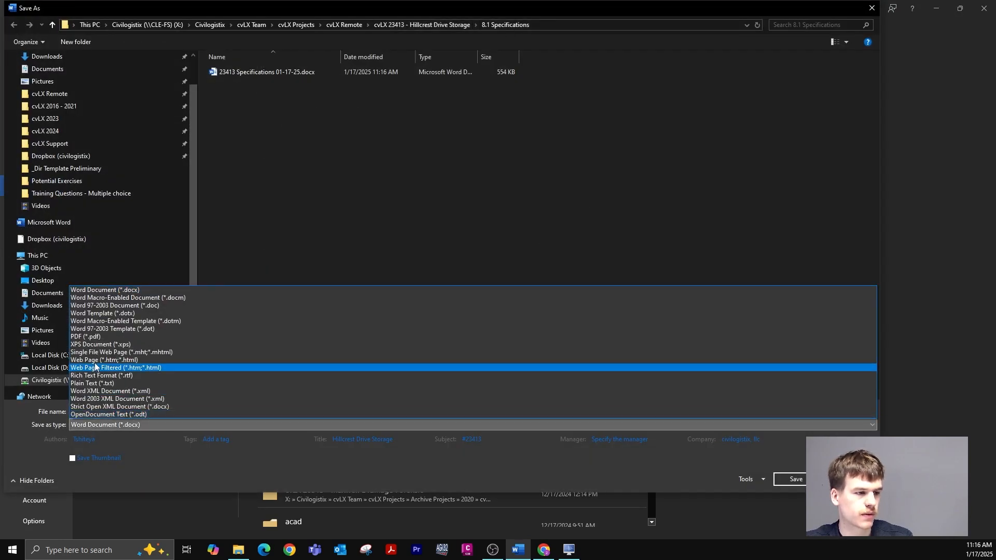
left_click(130, 338)
left_click(784, 506)
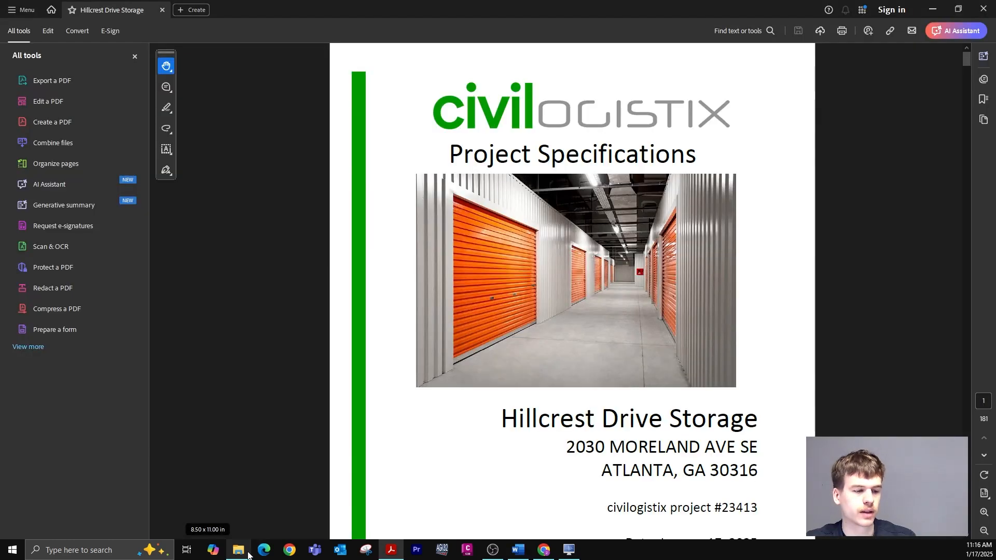
Step: In File Explorer, open the _cvLX Asorted Appendicies folder under cvLX Support, Documentation, Specifications, _cvLX Spec Template
left_click(238, 550)
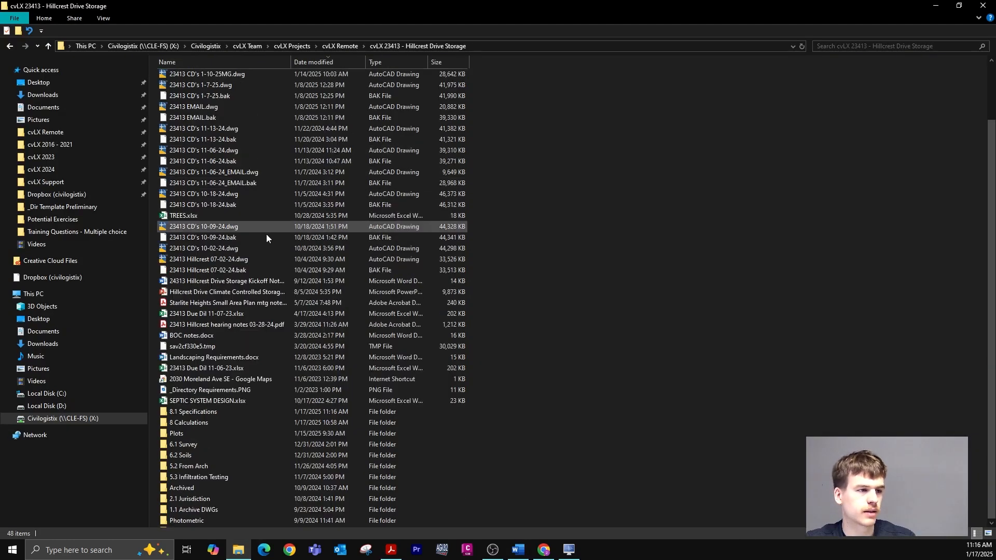
left_click(58, 184)
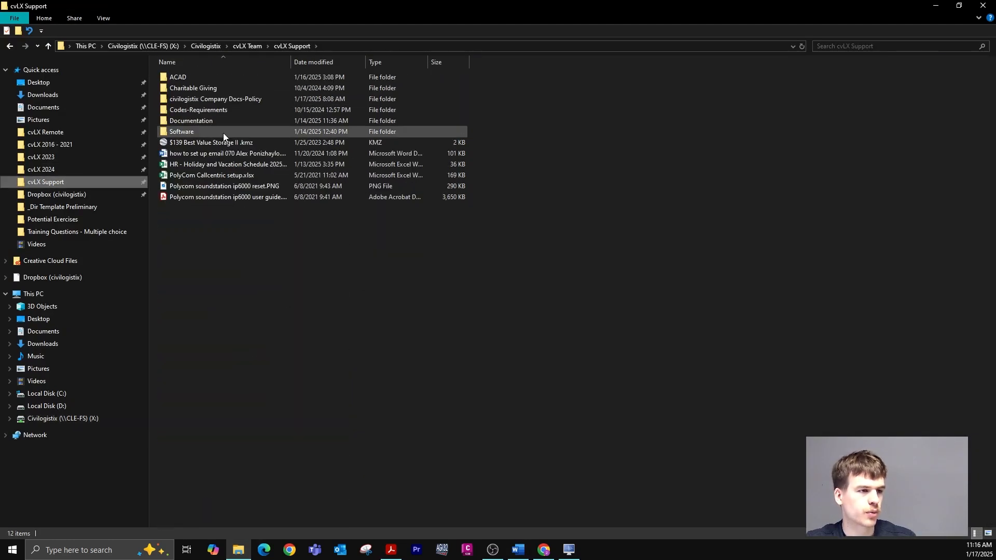
double_click(222, 125)
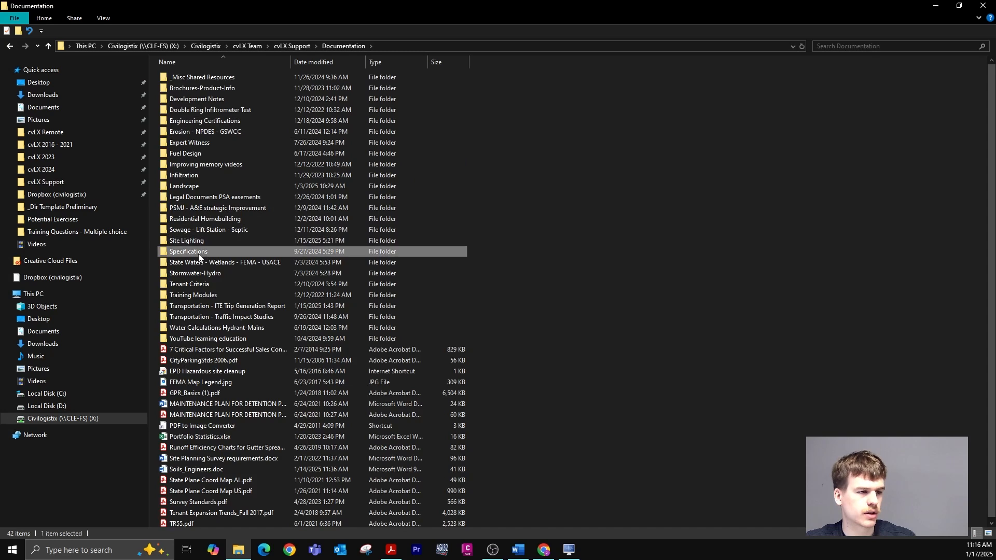
double_click(223, 252)
double_click(210, 81)
double_click(230, 79)
Step: Copy the PDFs 1 ADS3 HDPE Hydraulics, 2 ADS4 HDPE Durability and 3 ADS5 HDPE Installation
left_click_drag(448, 102, 350, 76)
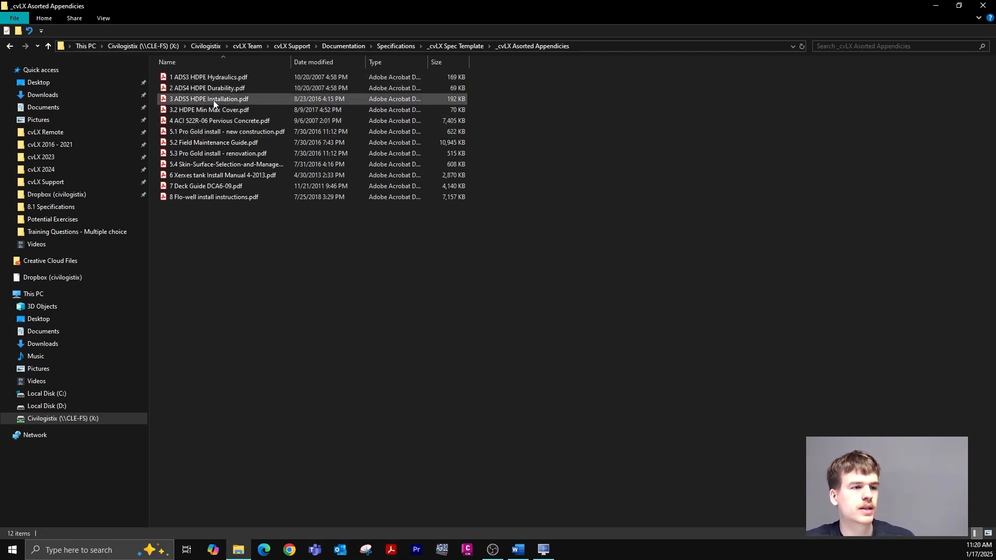
left_click_drag(480, 96, 441, 77)
right_click(441, 77)
left_click(470, 230)
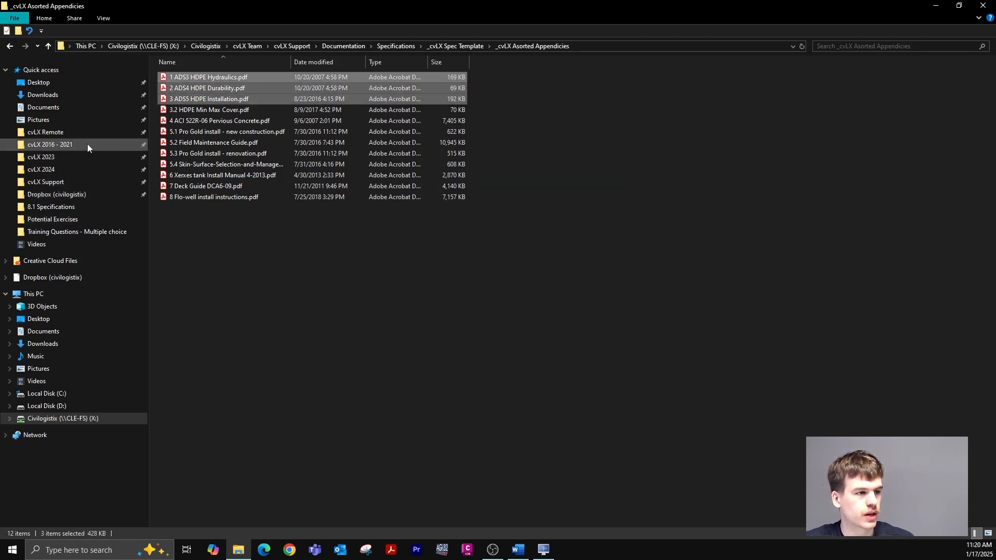
Step: Paste the copied HDPE PDFs into the 8.1 Specifications folder of project cvLX 23413 - Hillcrest Drive Storage
left_click(47, 132)
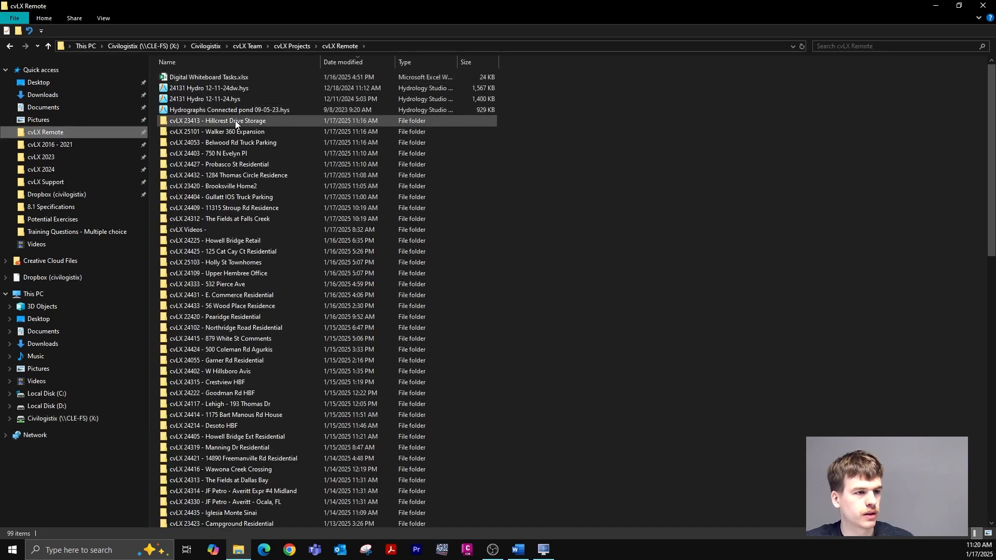
double_click(228, 121)
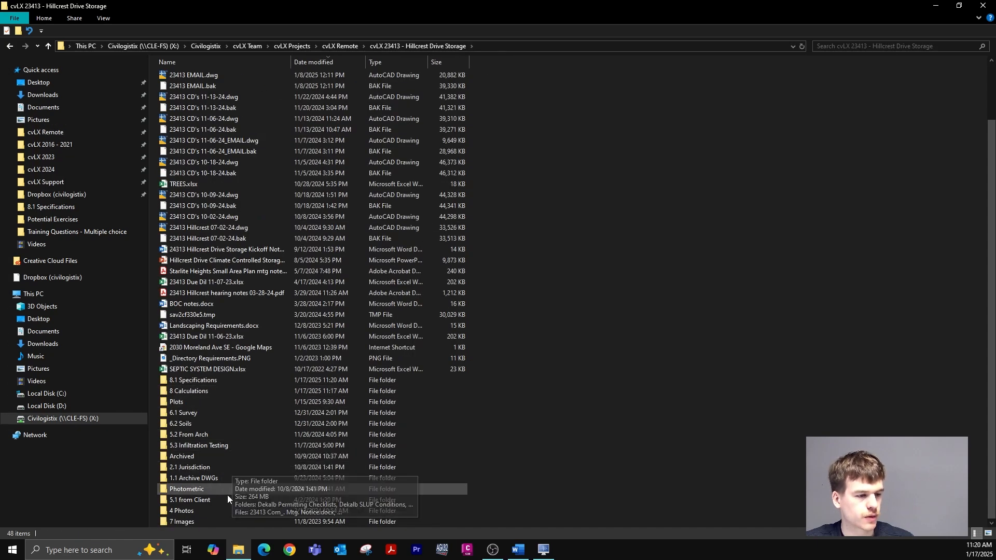
double_click(213, 381)
right_click(302, 305)
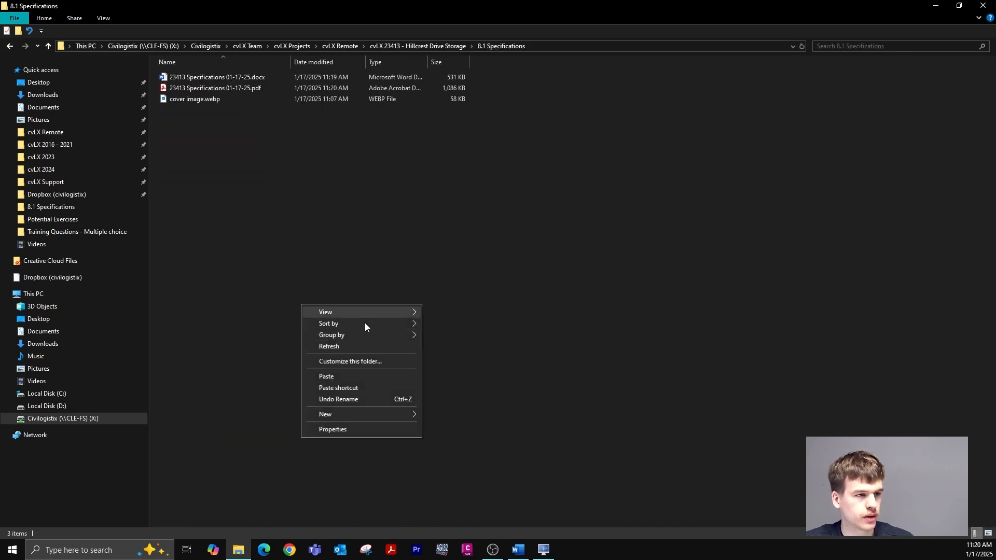
left_click(344, 379)
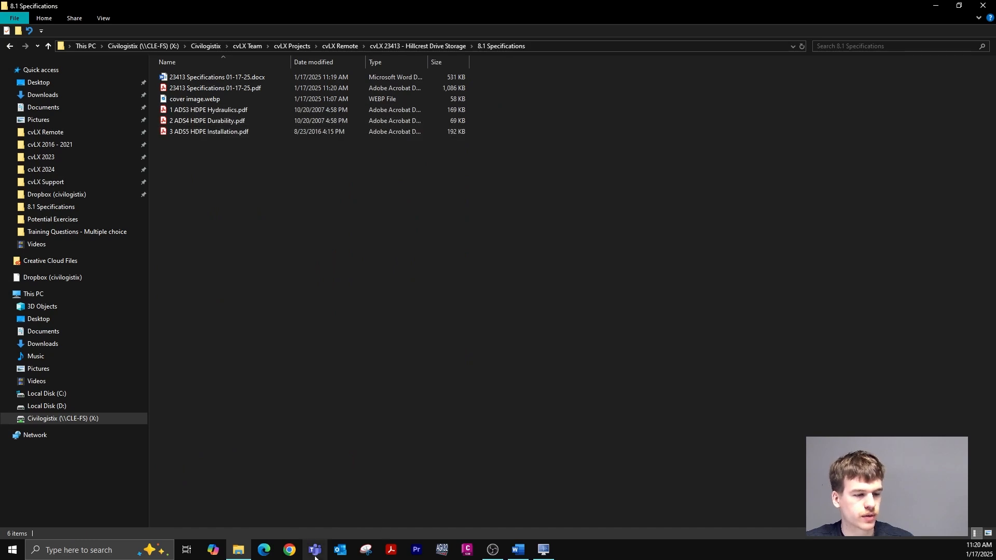
left_click(111, 552)
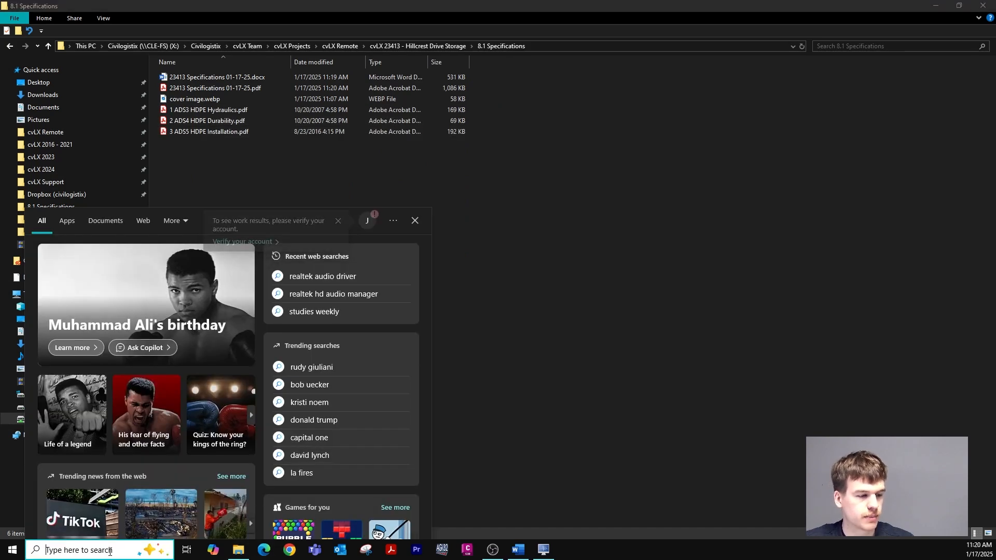
type("pdfsam")
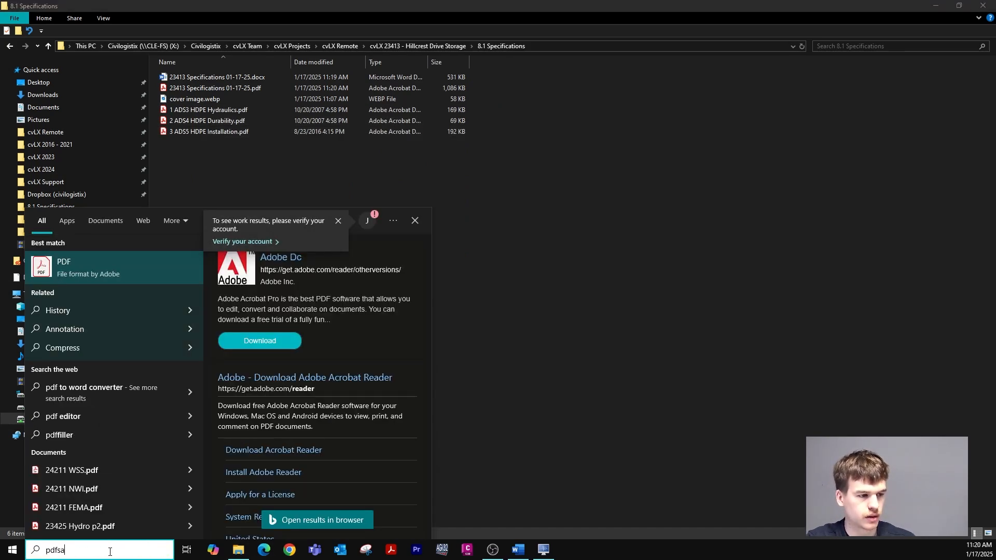
key("BackSpace")
key("BackSpace")
key("BackSpace")
key("BackSpace")
key("BackSpace")
key("BackSpace")
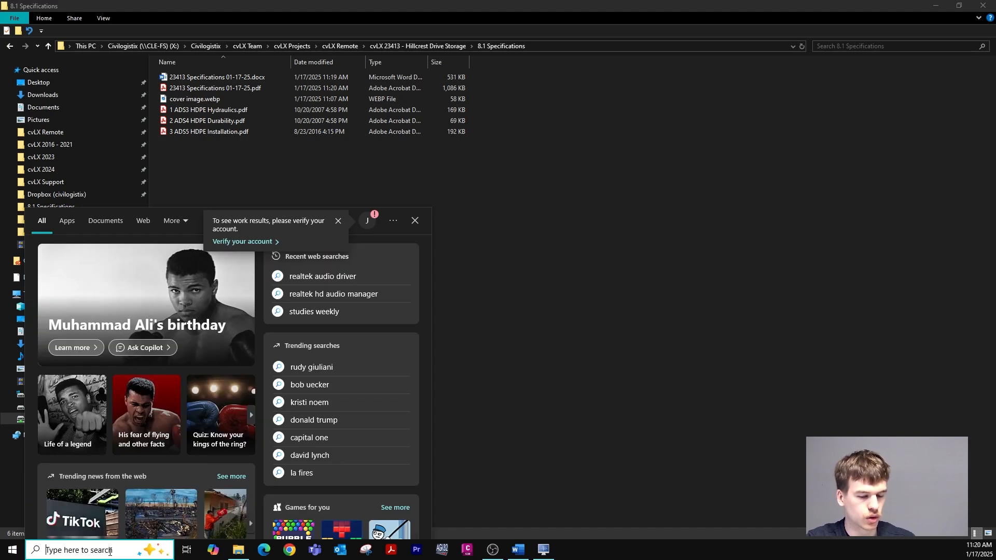
type("psd")
key("BackSpace")
type("fsam")
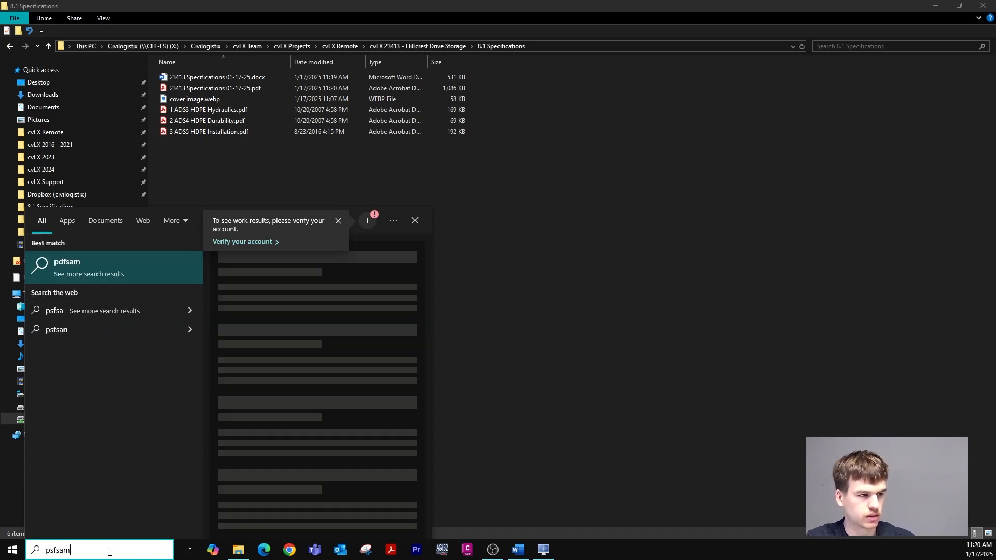
key("BackSpace")
key("BackSpace")
key("BackSpace")
key("BackSpace")
key("BackSpace")
key("BackSpace")
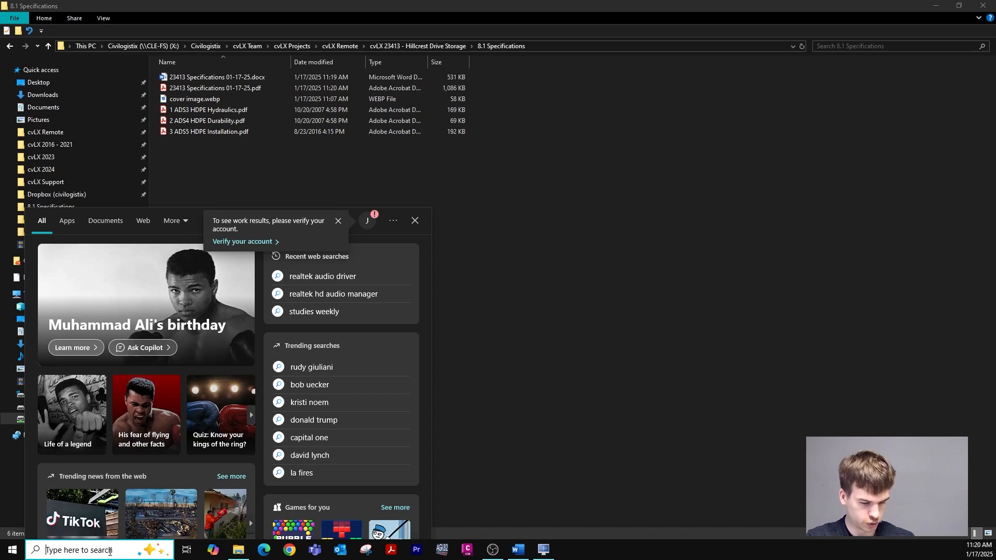
Step: Find and launch Bluebeam Revu
type("blu")
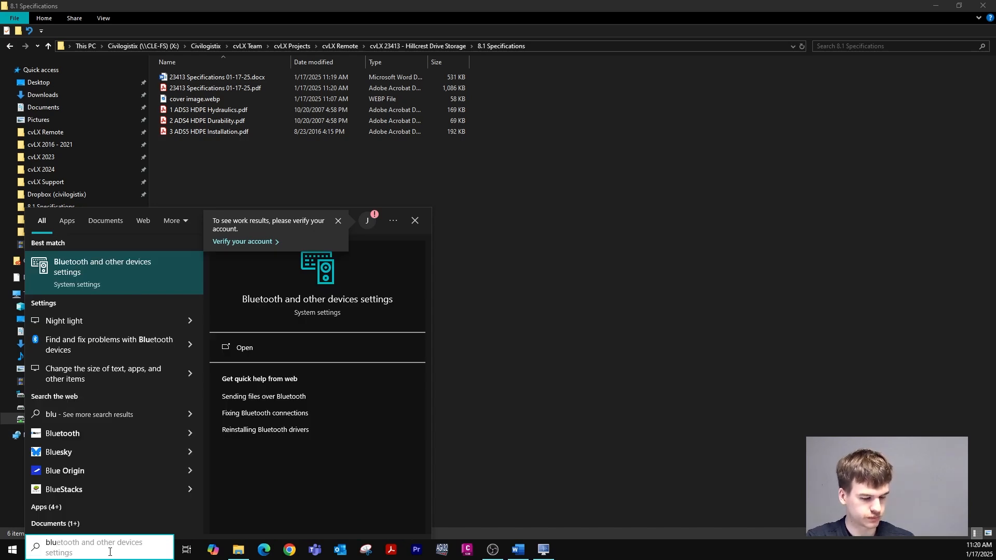
type("estacks")
key("Escape")
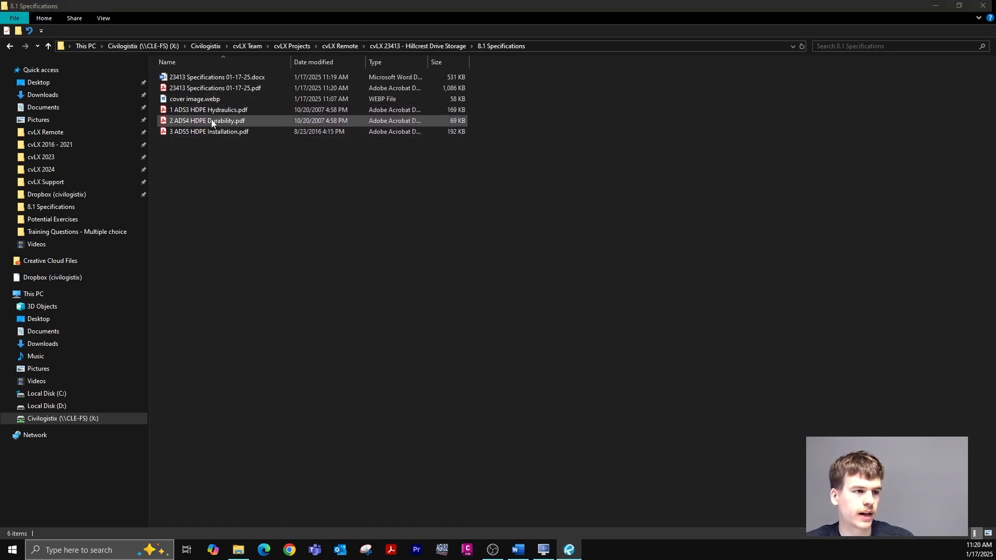
Step: Open 23413 Specifications 01-17-25.pdf in Acrobat and examine its cover, table of contents and appendix listing
left_click(238, 88)
double_click(239, 89)
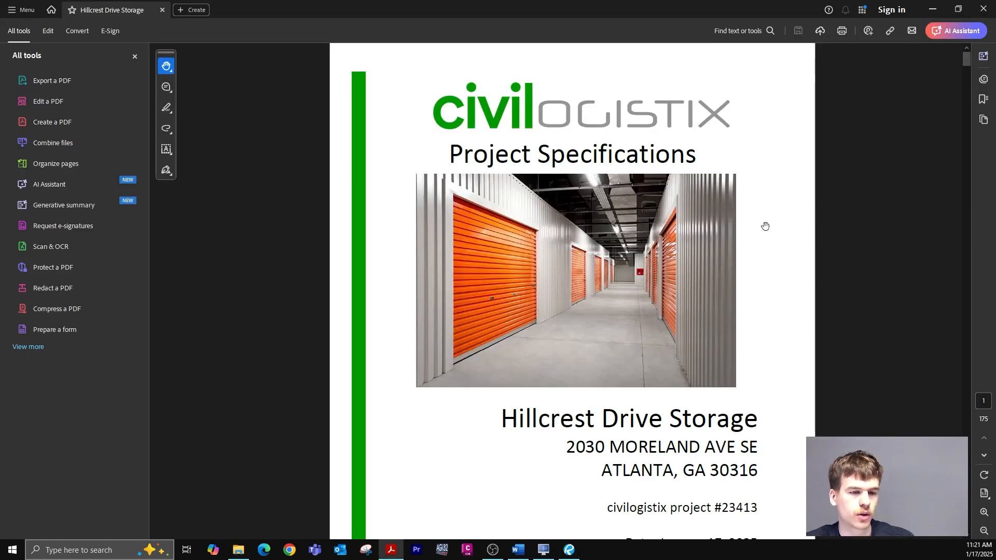
scroll(715, 221, "down", 5)
left_click(135, 56)
scroll(612, 205, "down", 10)
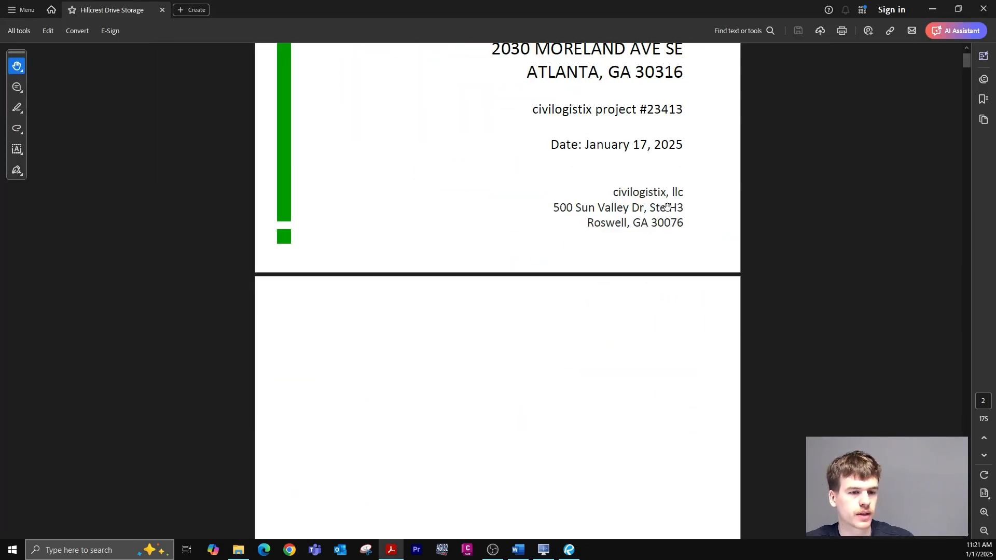
scroll(662, 210, "down", 12)
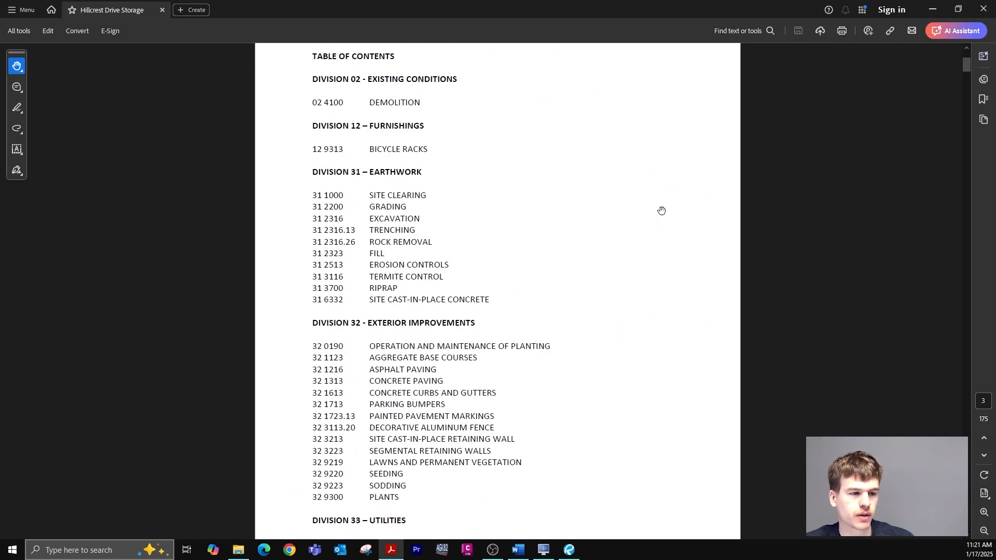
scroll(615, 232, "down", 2)
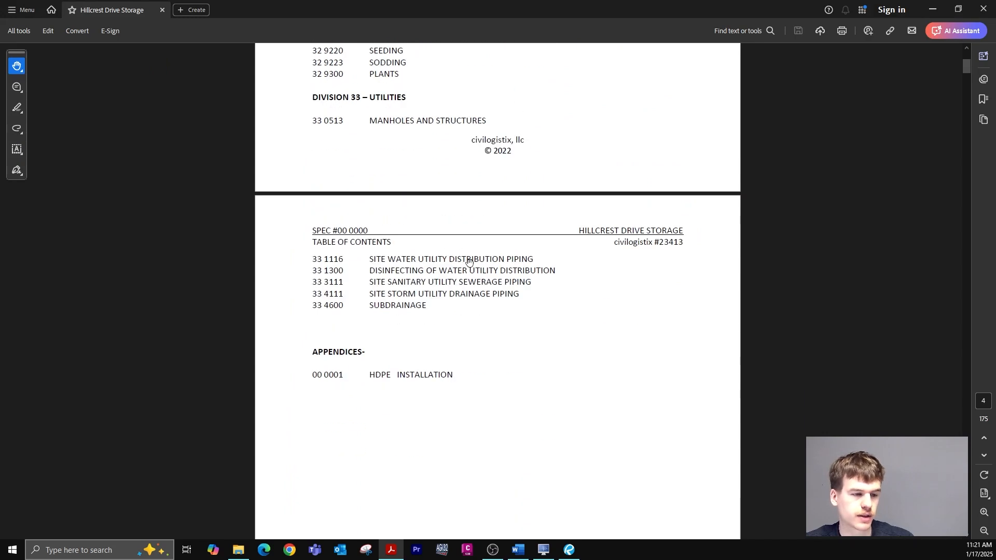
scroll(373, 374, "down", 2)
scroll(371, 288, "up", 1)
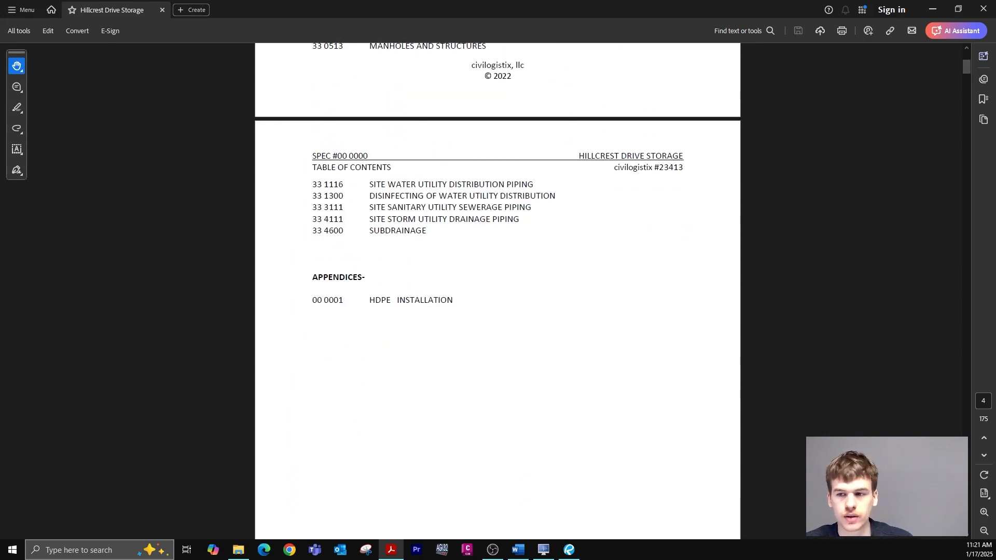
key("alt+Tab")
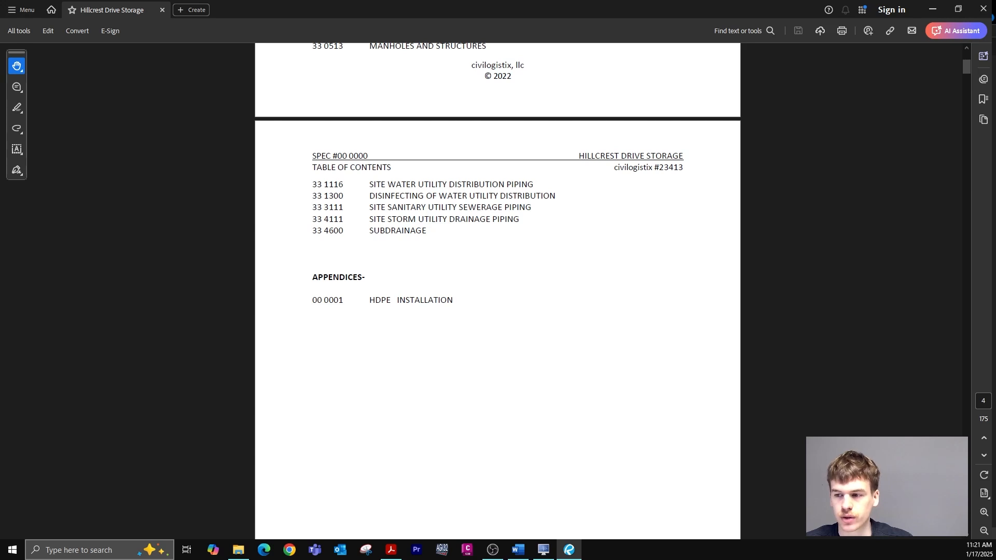
scroll(431, 249, "up", 5)
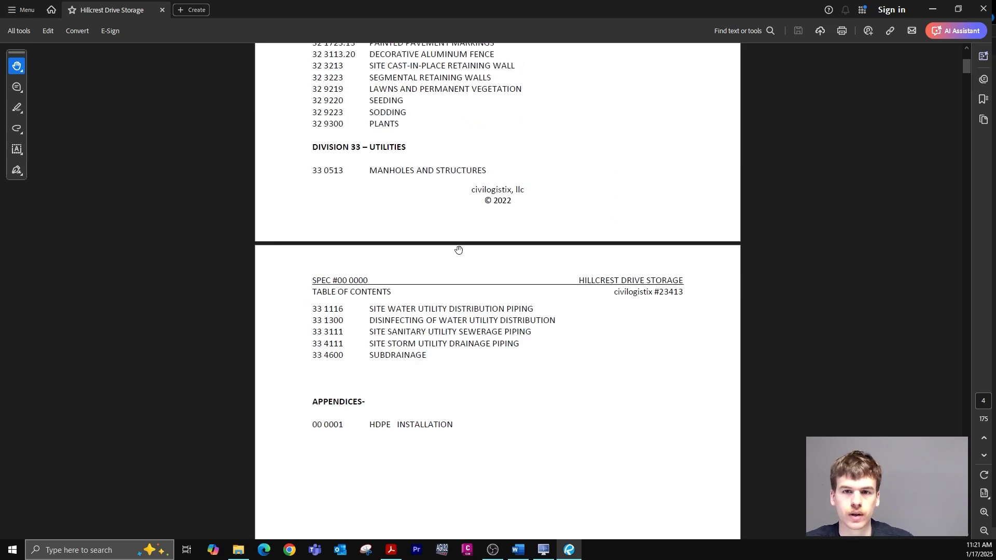
scroll(487, 253, "down", 3)
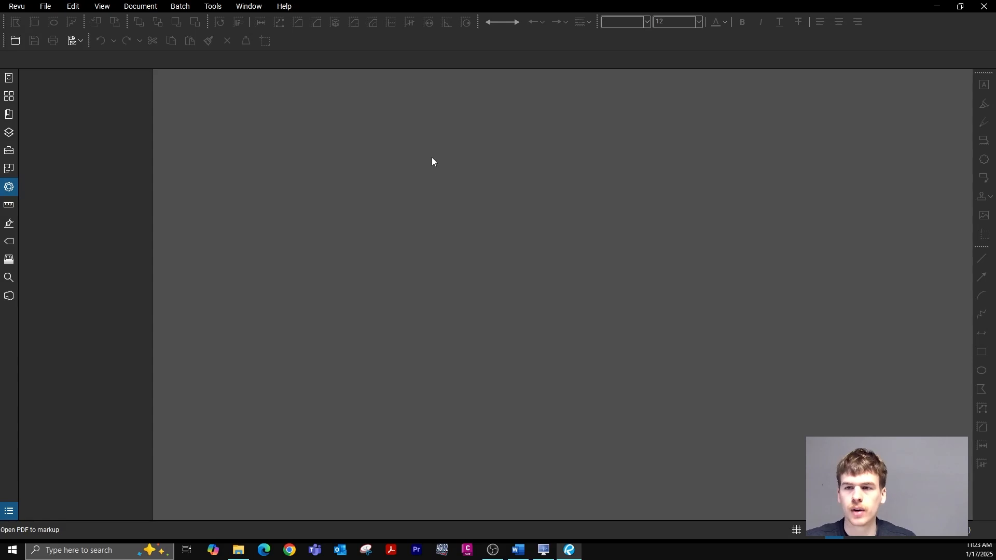
Step: In Bluebeam Revu, start combining PDF files with 23413 Specifications 01-17-25.pdf as the first file
left_click(46, 7)
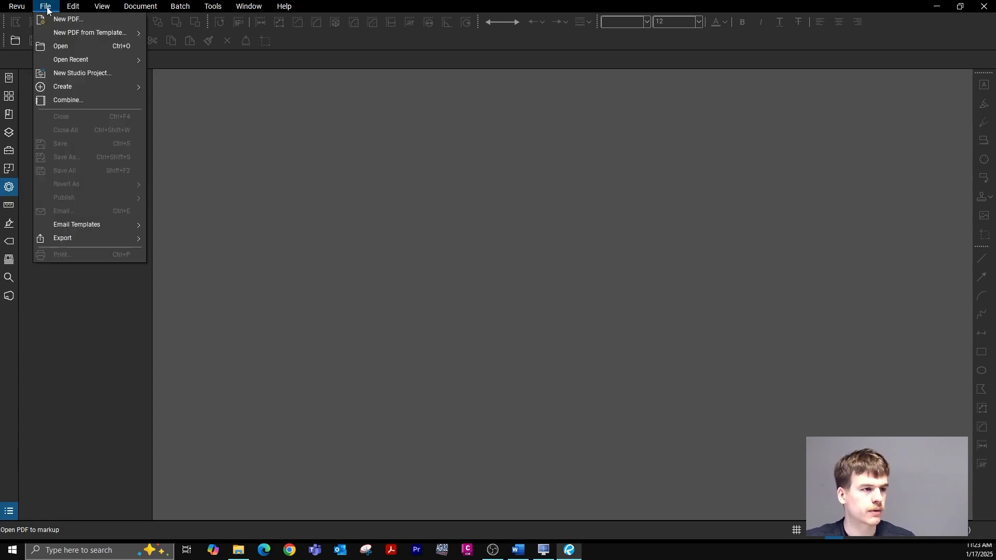
left_click(70, 102)
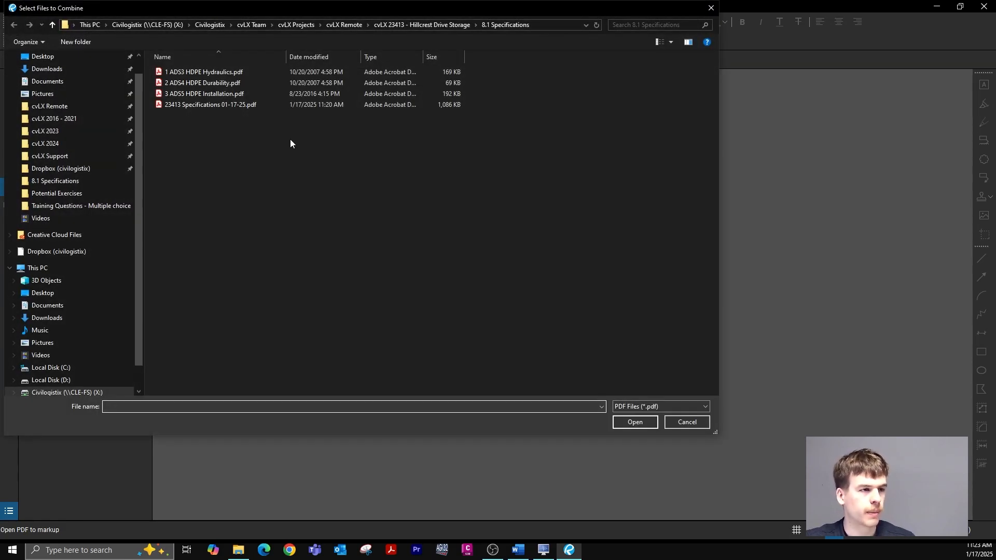
left_click(279, 107)
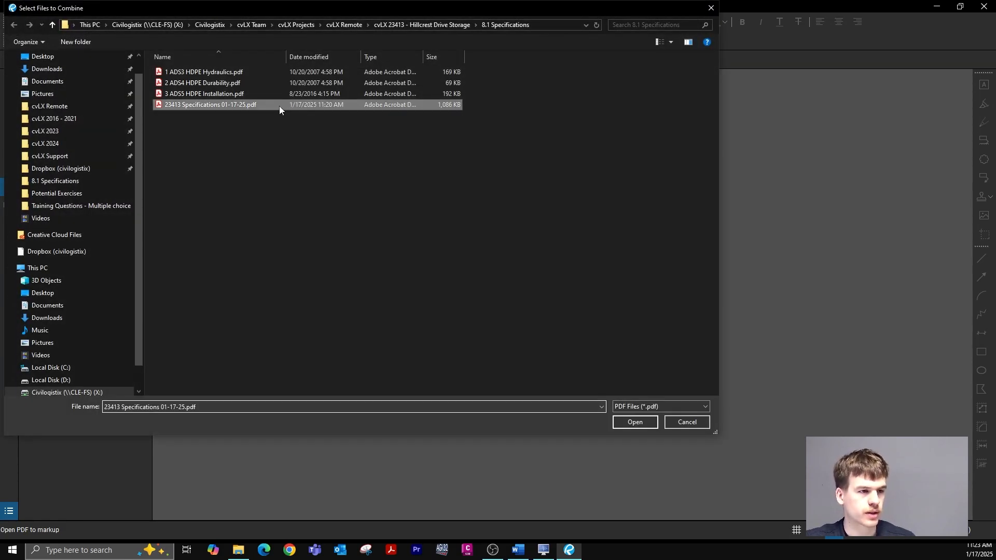
left_click(637, 423)
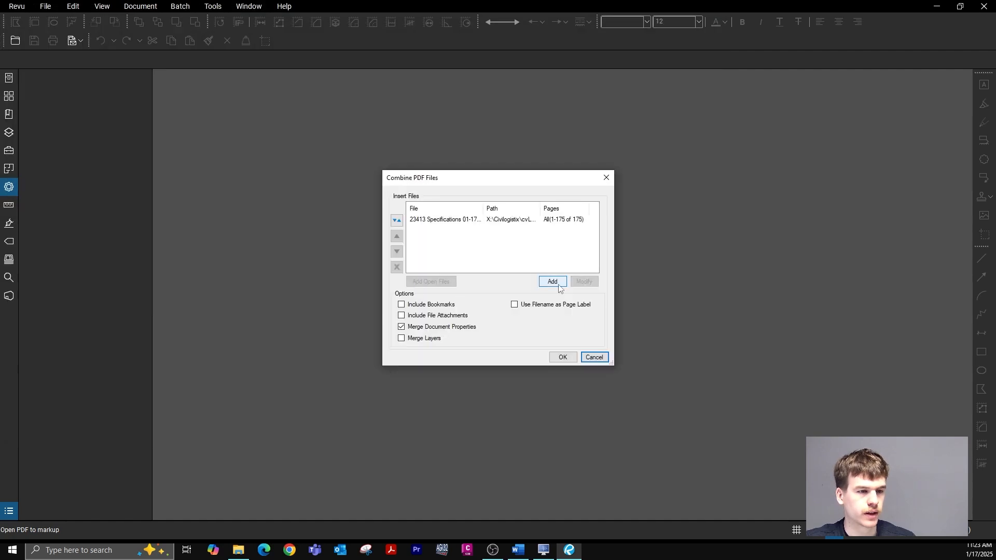
Step: Add the HDPE Hydraulics, Durability and Installation PDFs after the specifications and combine all four files into one document
left_click(551, 281)
left_click_drag(472, 70, 449, 91)
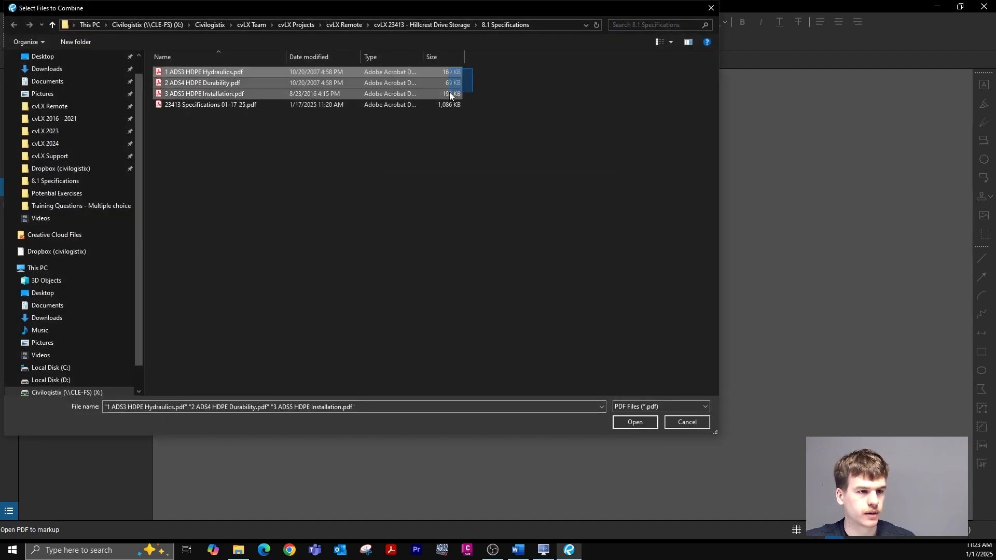
left_click(635, 423)
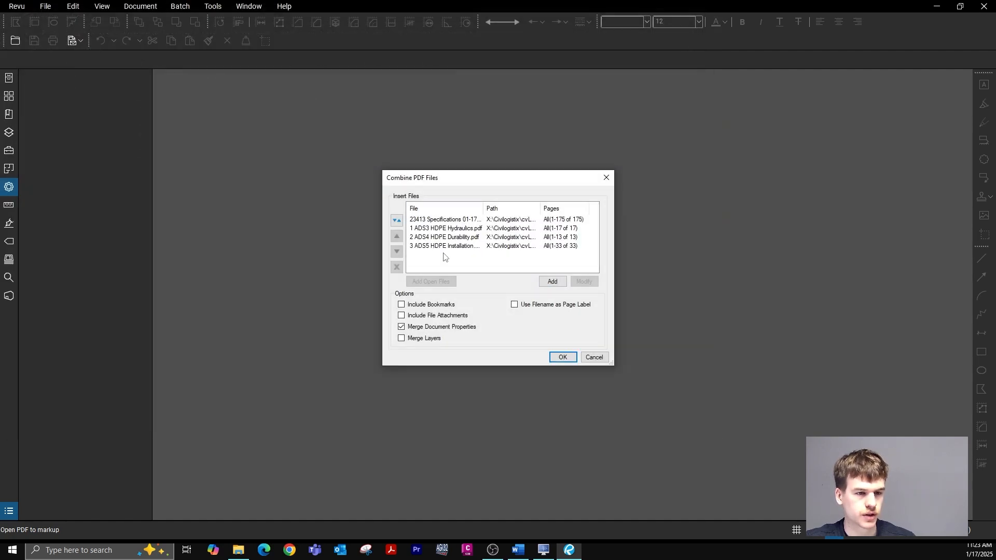
left_click(562, 357)
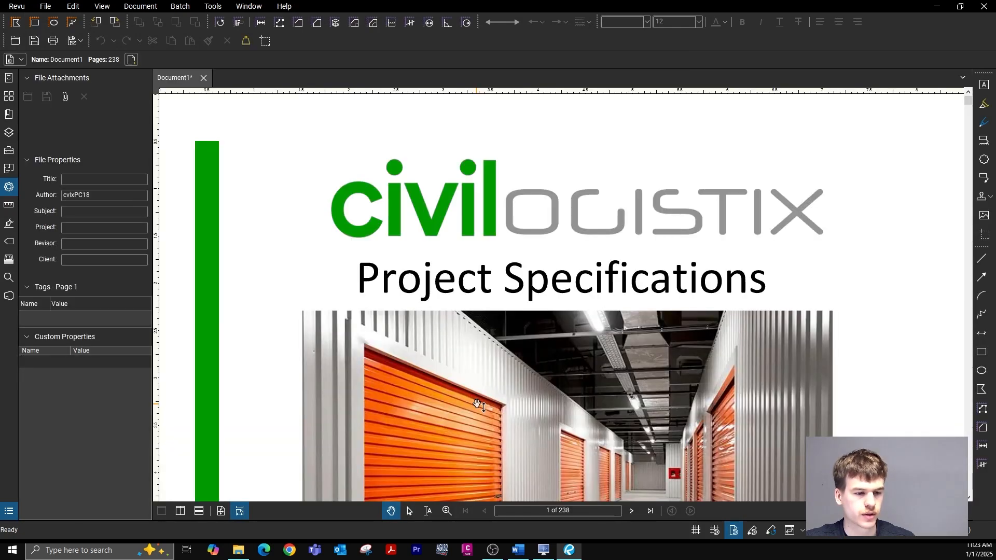
Step: Save the combined PDF in 8.1 Specifications under the name 23413 Specifications 01-17-25.pdf with FINAL inserted before the date
scroll(478, 405, "down", 15)
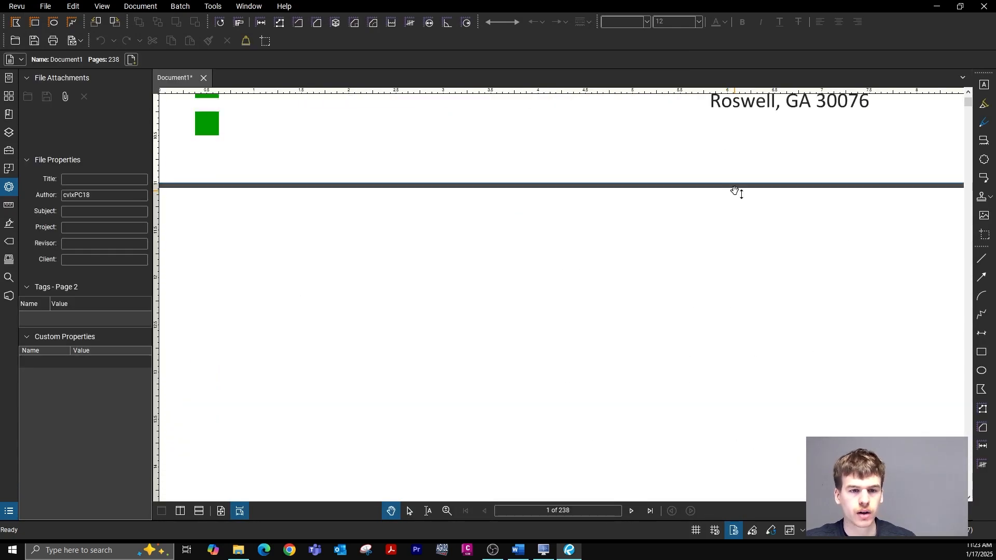
scroll(694, 216, "up", 8)
scroll(694, 216, "up", 10)
left_click(46, 7)
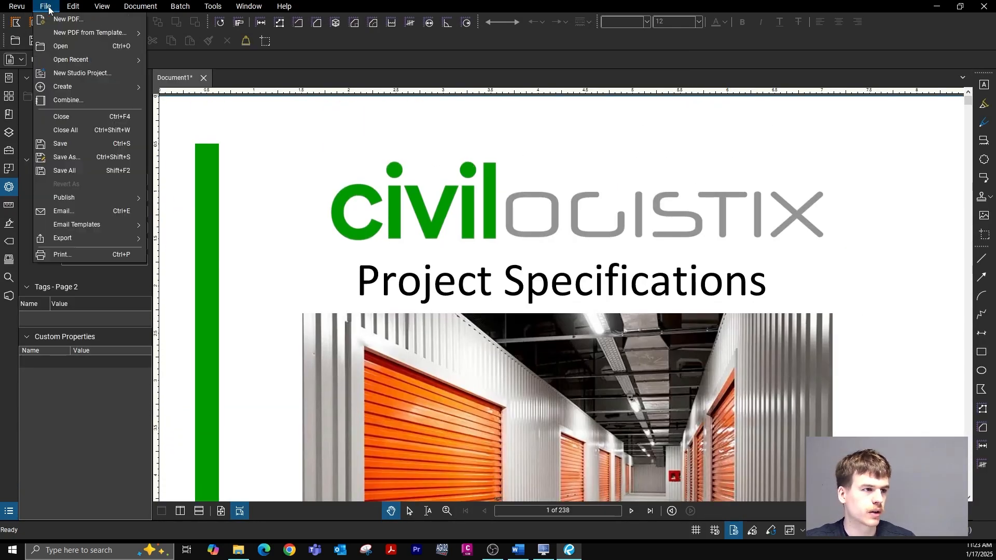
left_click(85, 157)
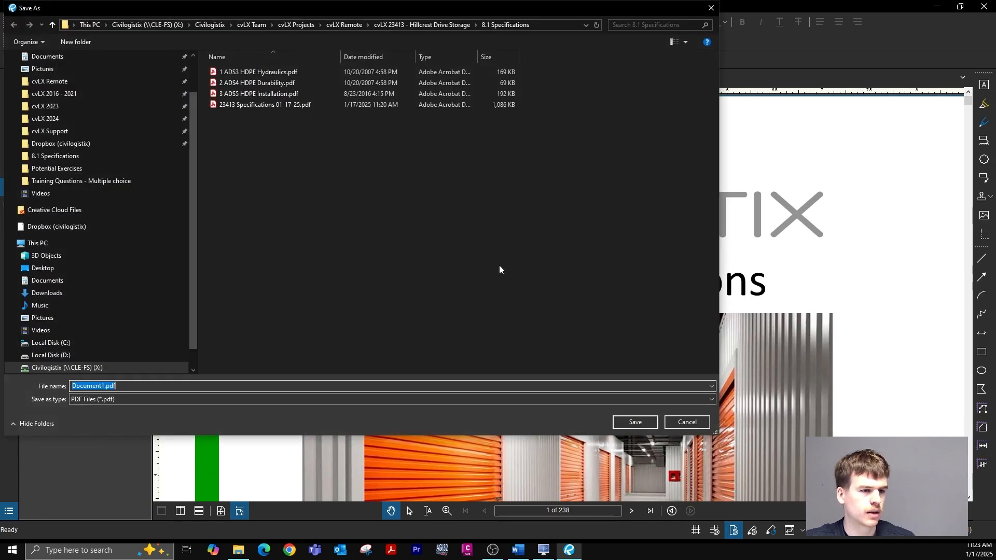
left_click(289, 105)
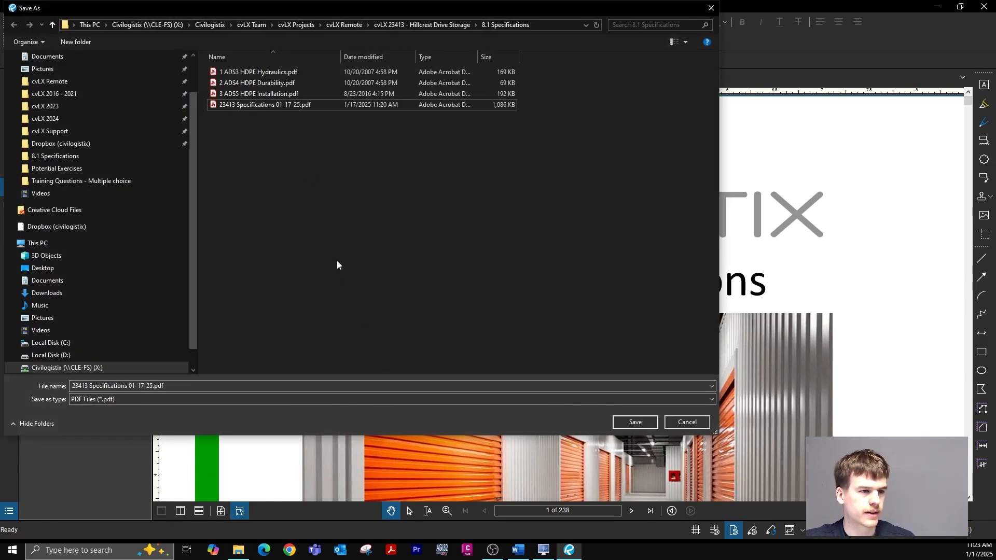
left_click(227, 385)
left_click(127, 386)
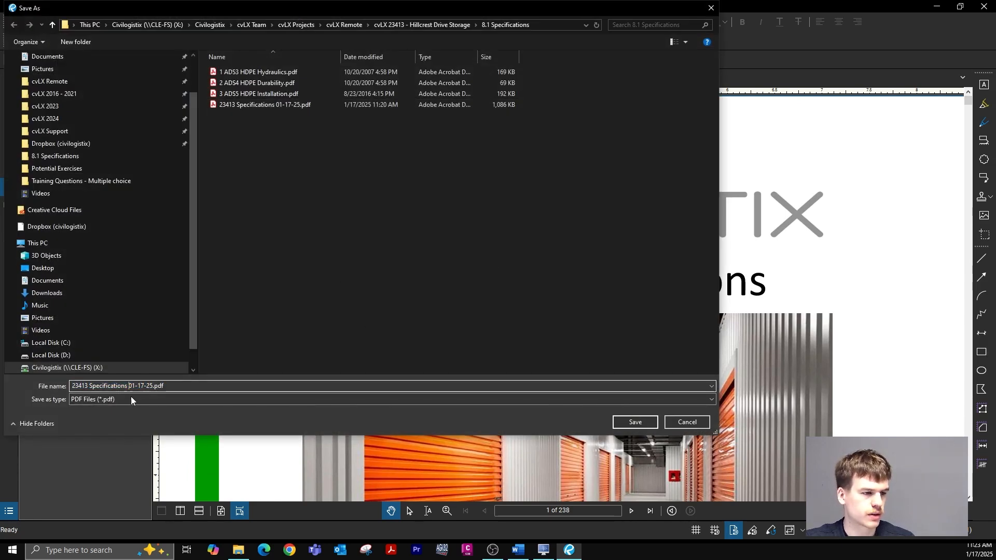
type("FINAL")
key("Return")
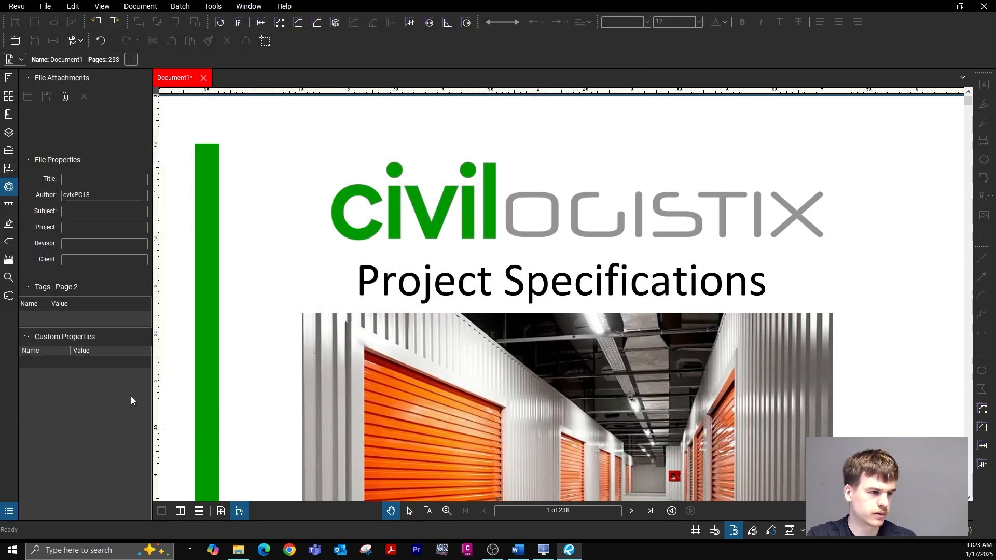
Step: Close Bluebeam Revu and open the combined FINAL specifications PDF in Acrobat for viewing without the tools pane
left_click(984, 6)
double_click(263, 132)
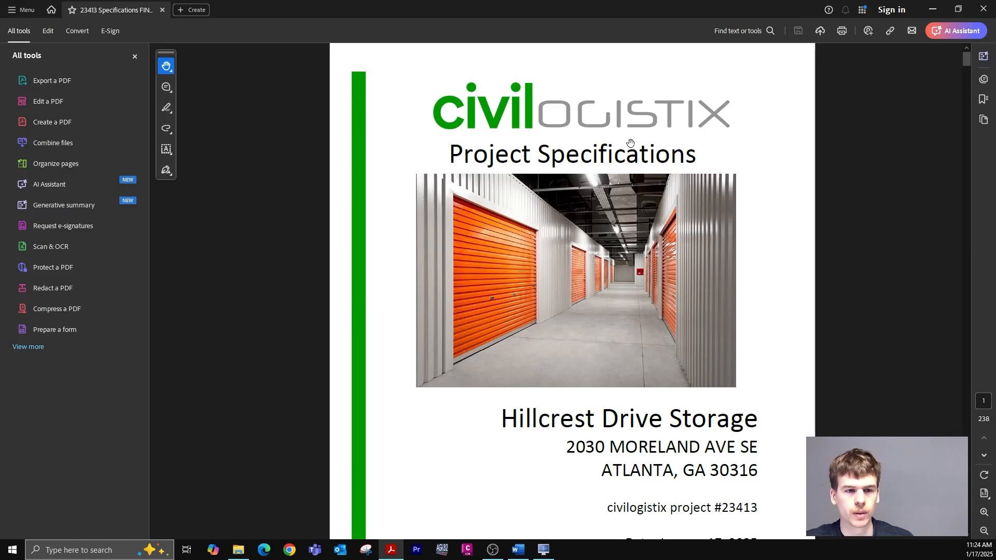
left_click(135, 56)
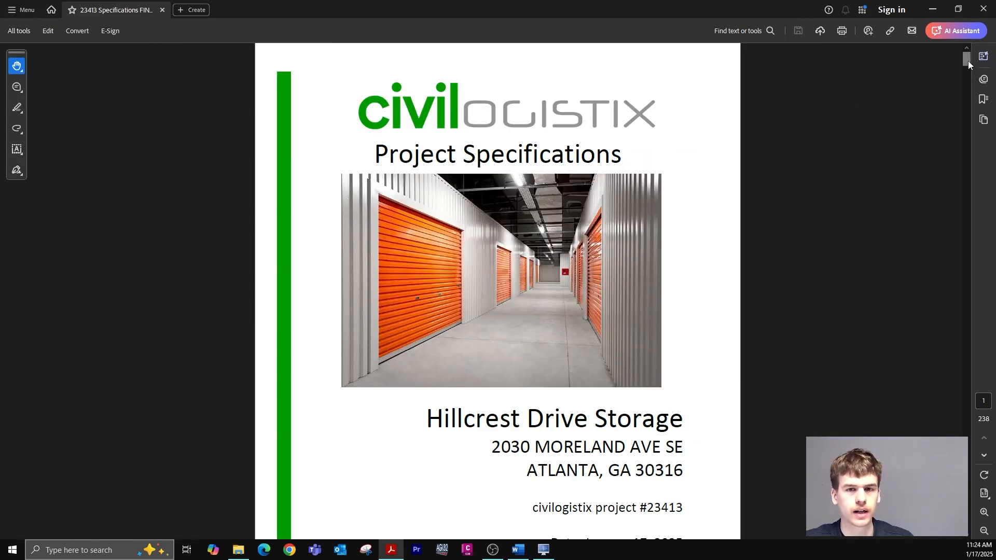